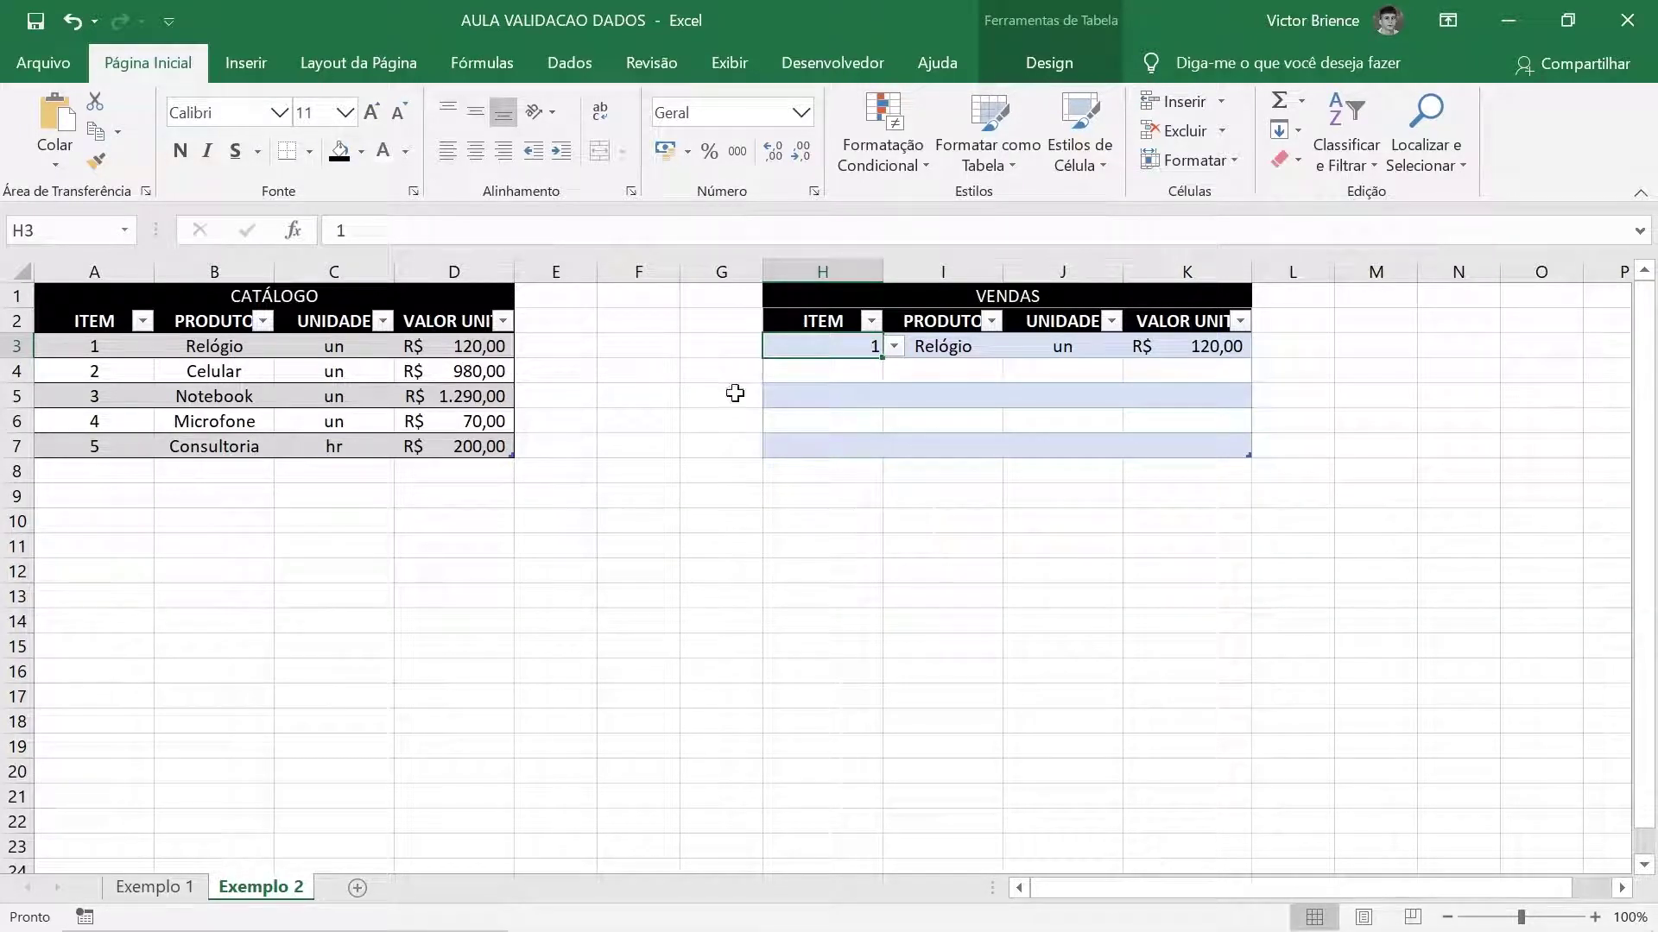
# - Check the item dropdown, then go back from Exemplo 2 to the Exemplo 1 catalog sheet
pyautogui.click(895, 347)
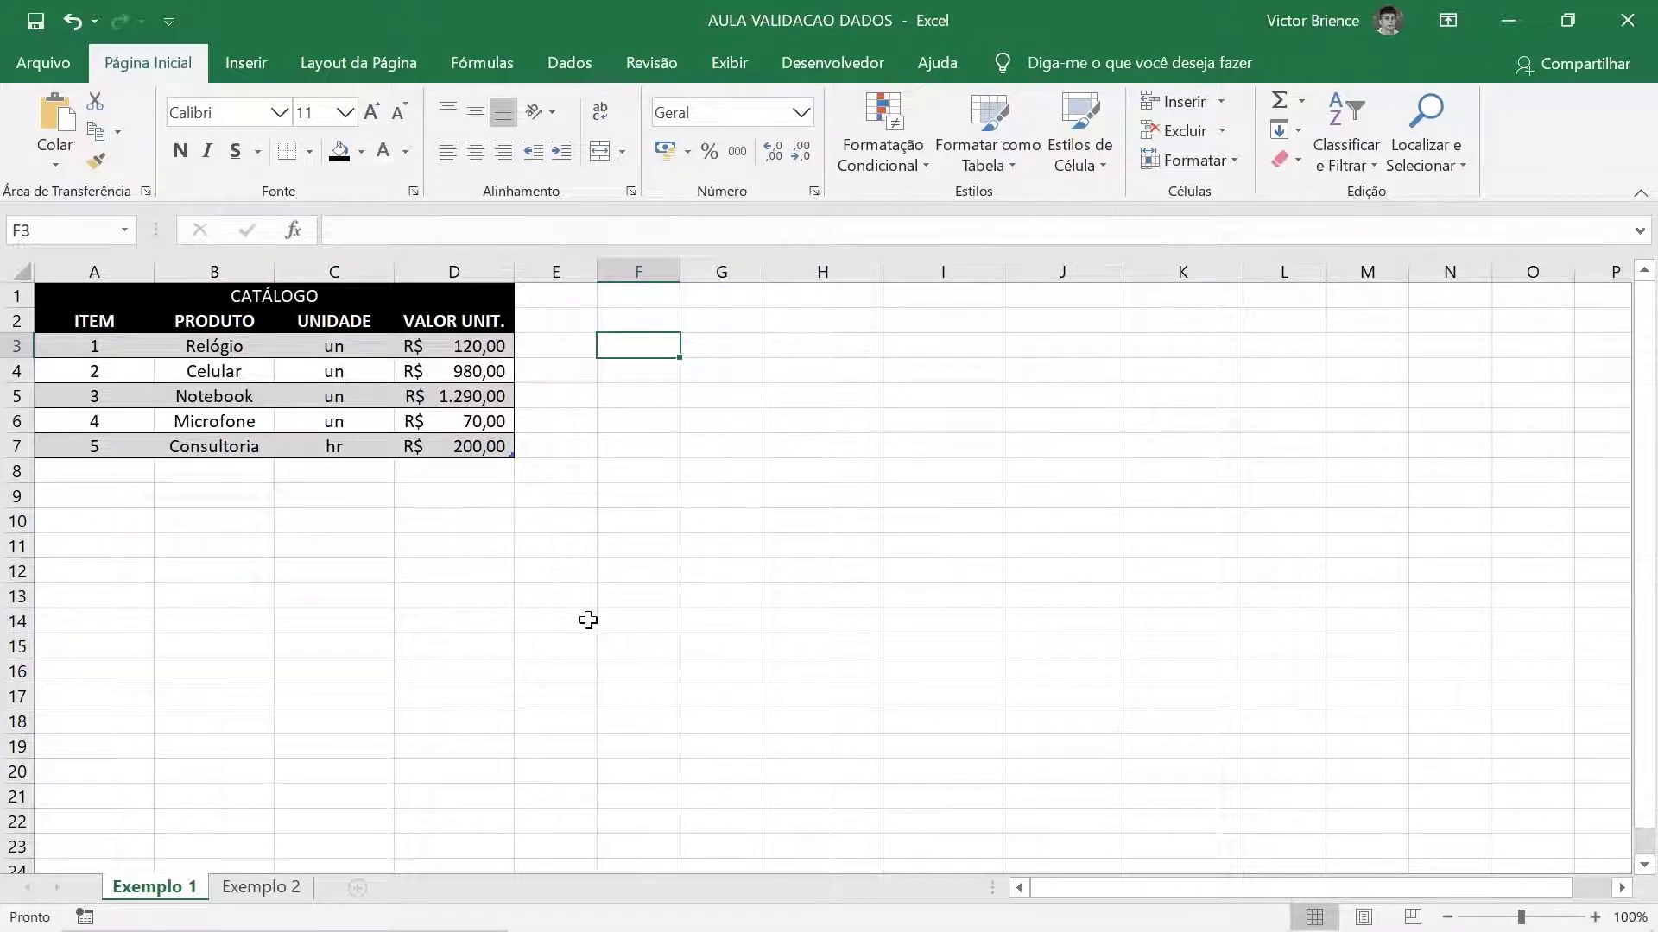
pyautogui.click(274, 889)
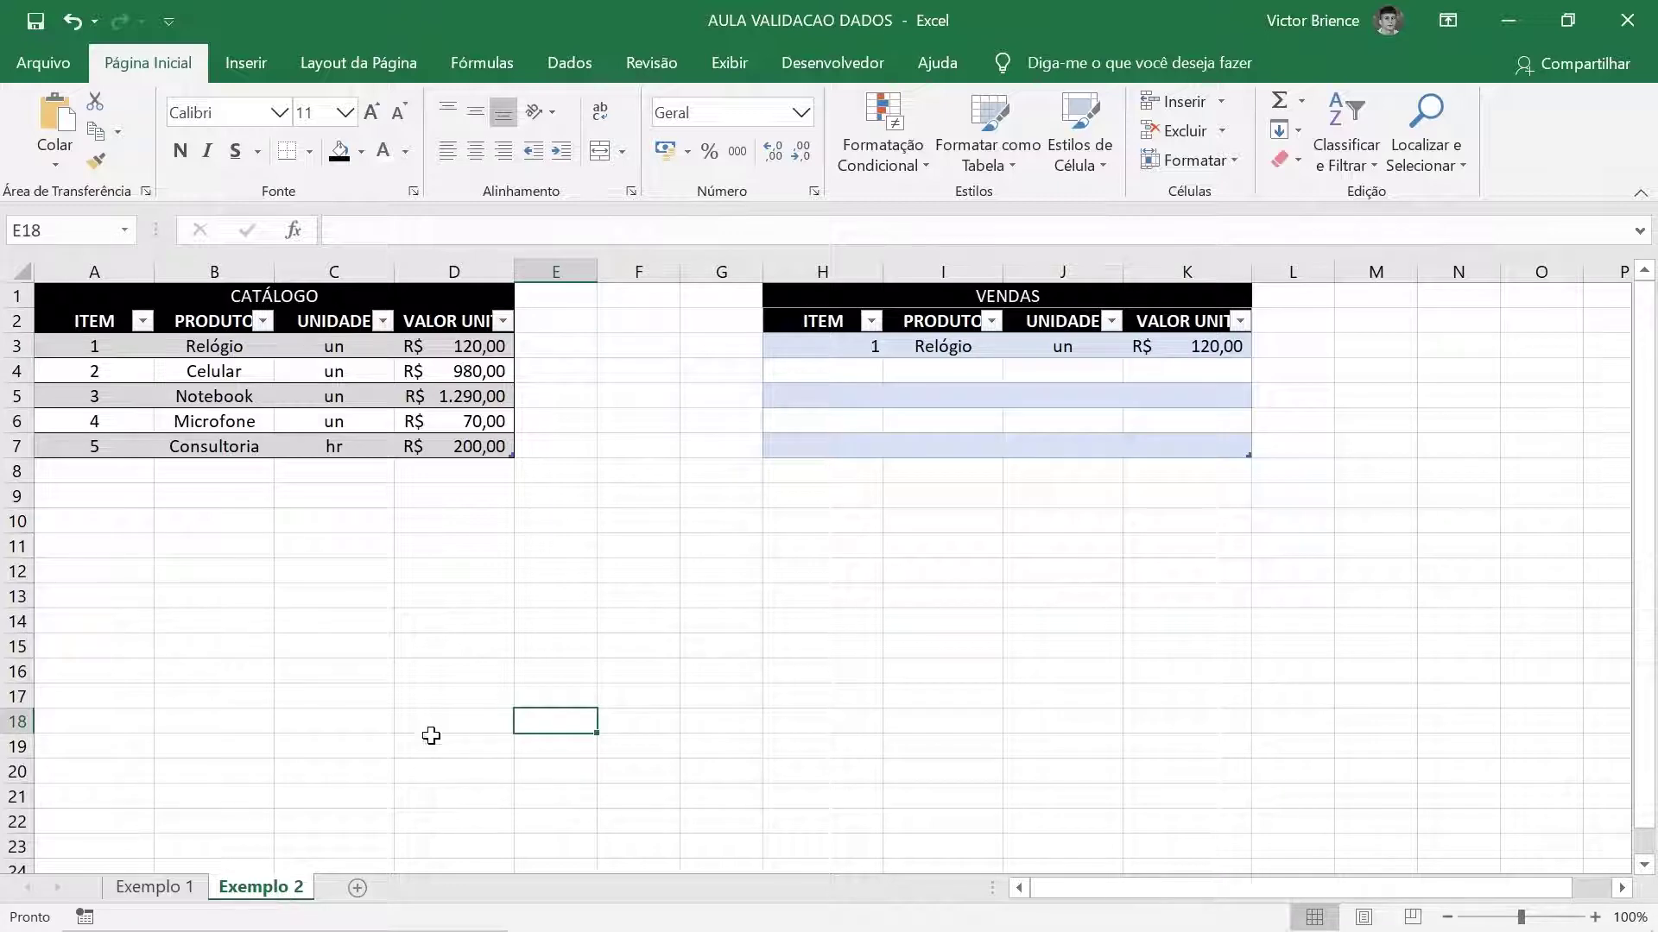
pyautogui.click(154, 888)
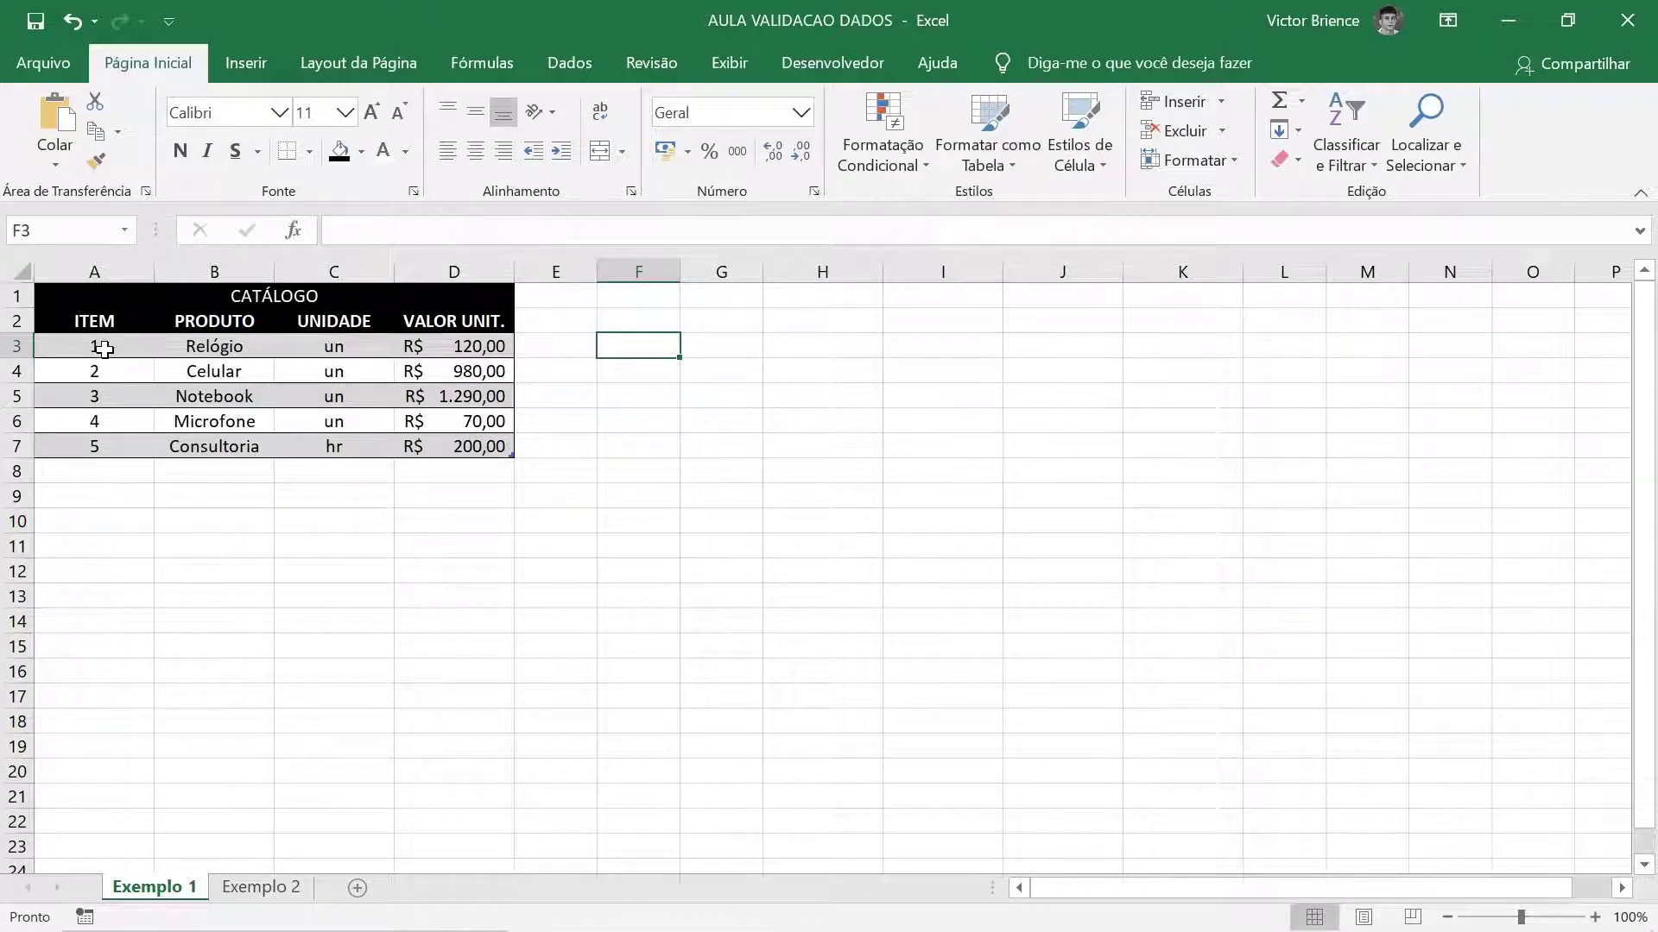
pyautogui.moveTo(97, 347); pyautogui.dragTo(94, 445)
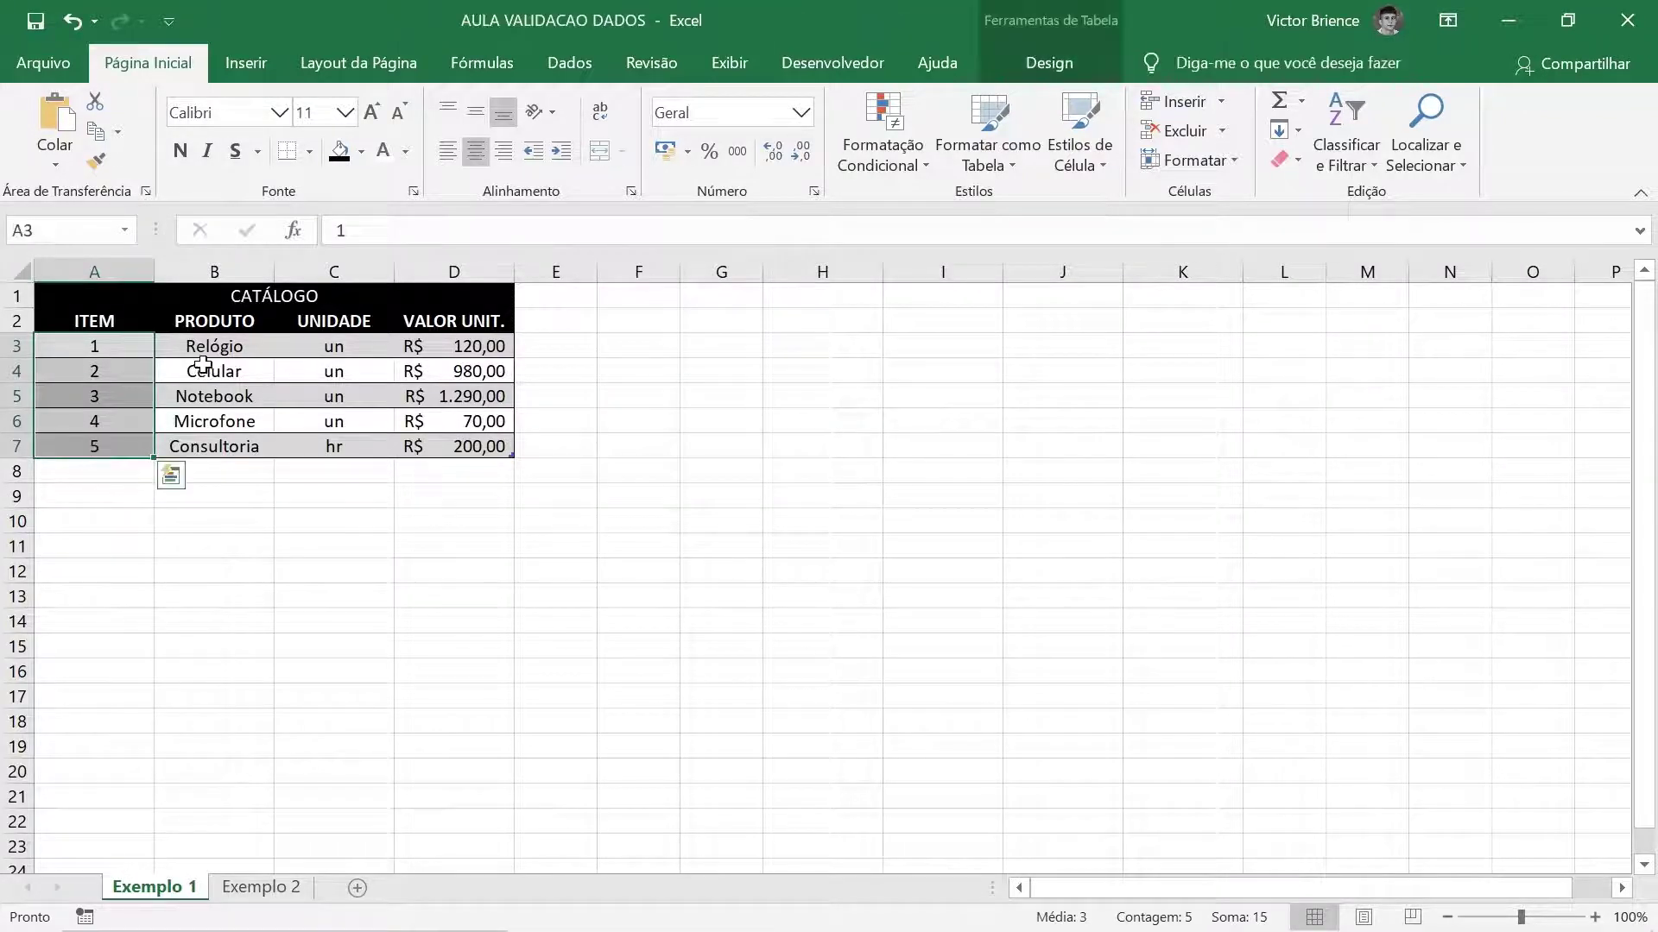
pyautogui.moveTo(214, 348); pyautogui.dragTo(214, 446)
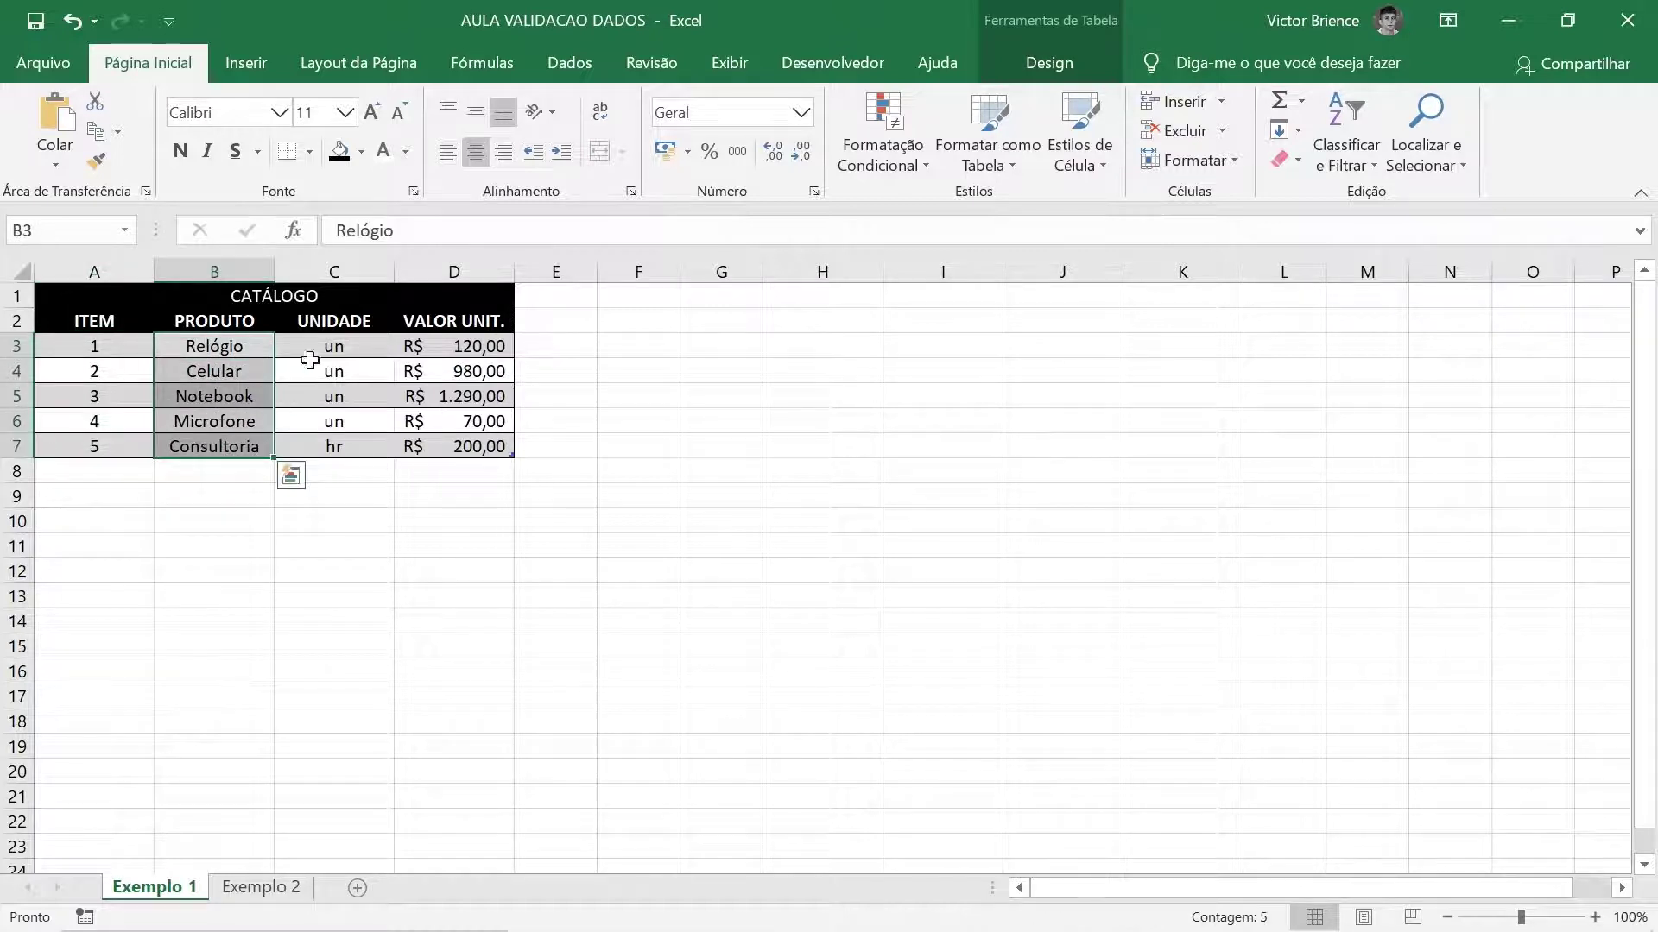
pyautogui.moveTo(335, 345); pyautogui.dragTo(334, 445)
pyautogui.moveTo(446, 348); pyautogui.dragTo(459, 449)
pyautogui.click(669, 377)
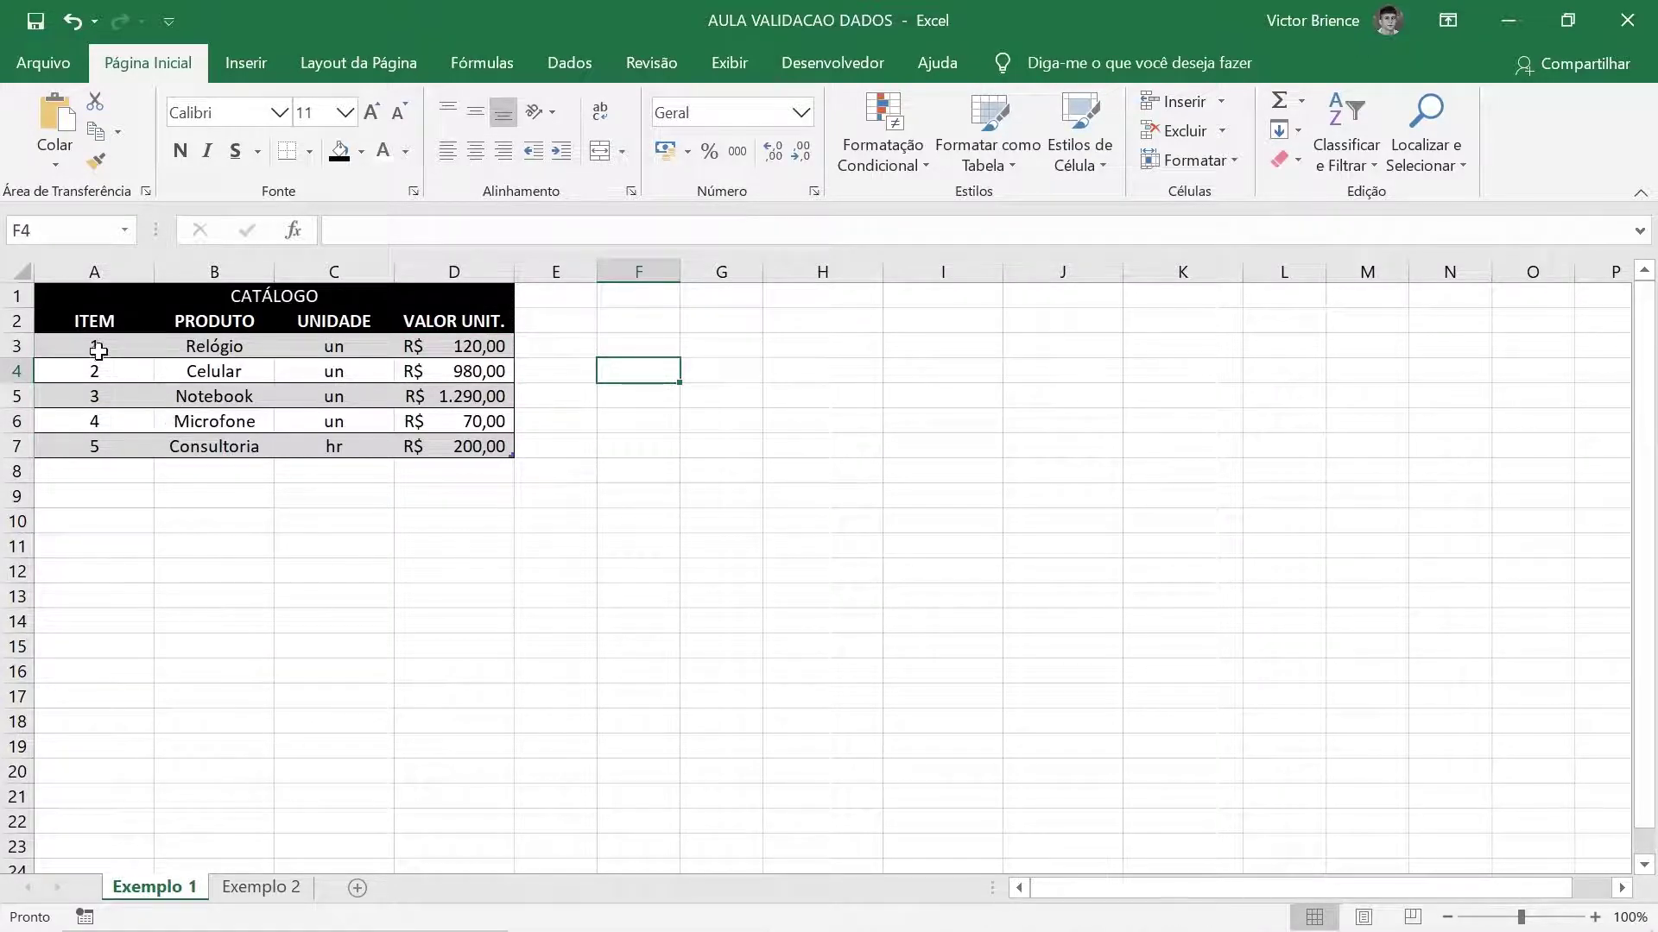
pyautogui.moveTo(98, 350); pyautogui.dragTo(105, 433)
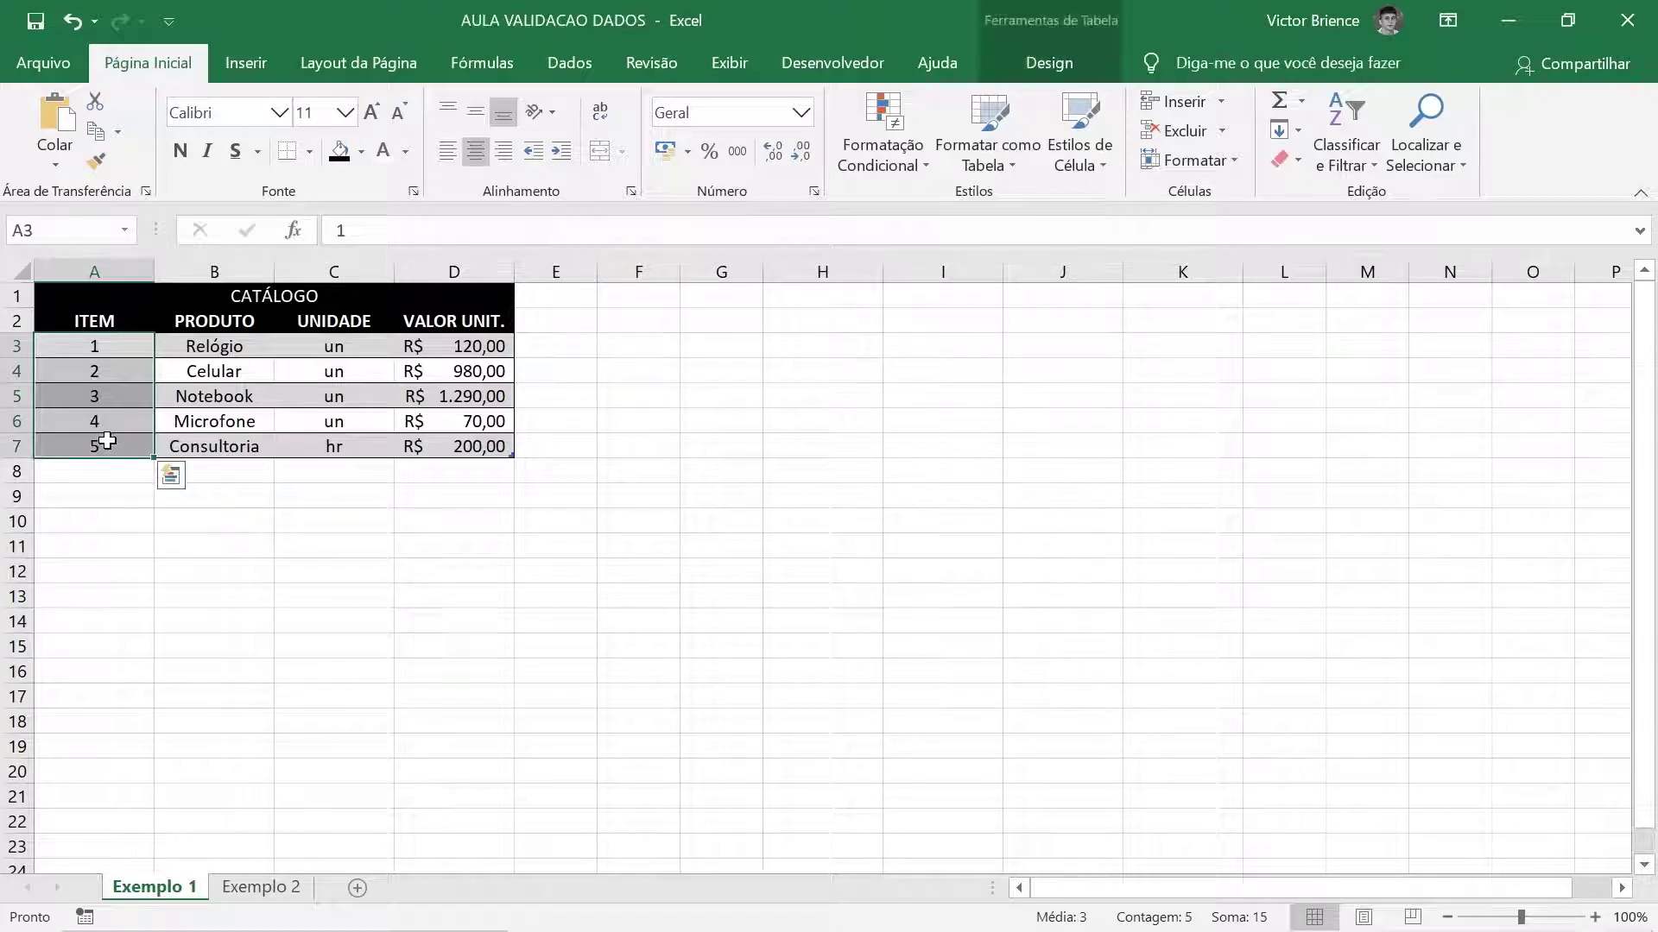
pyautogui.click(96, 518)
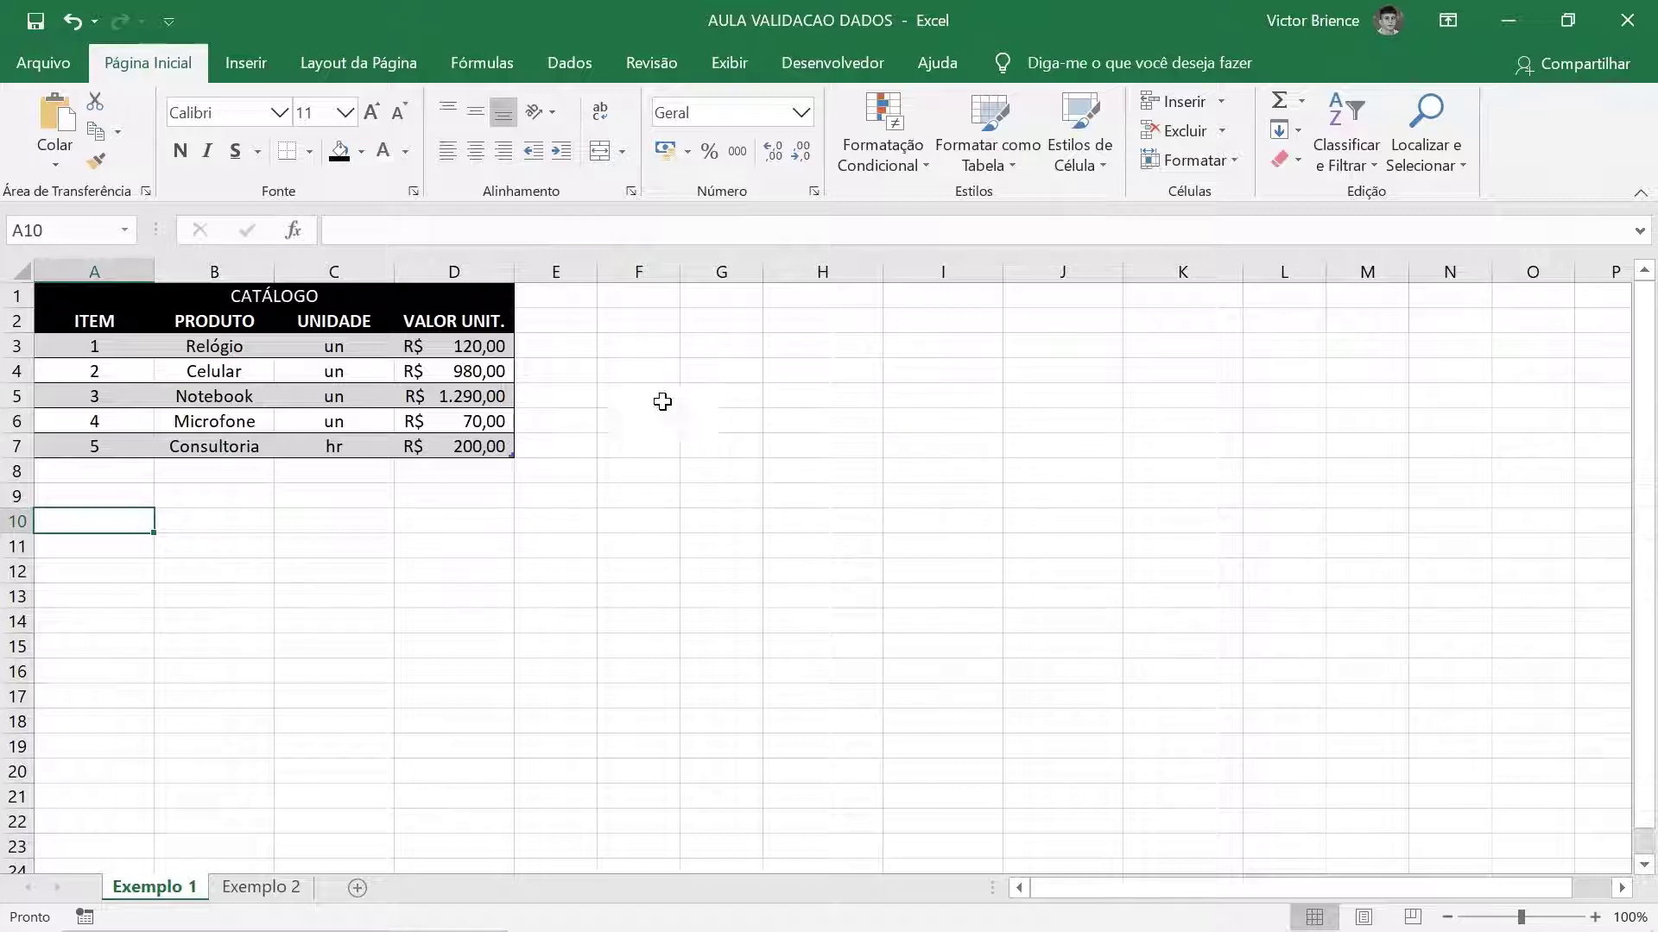
# - Enter the helper item numbers 1, 2, 3, 4, 5 in H3:H7
pyautogui.click(810, 343)
pyautogui.write('1')
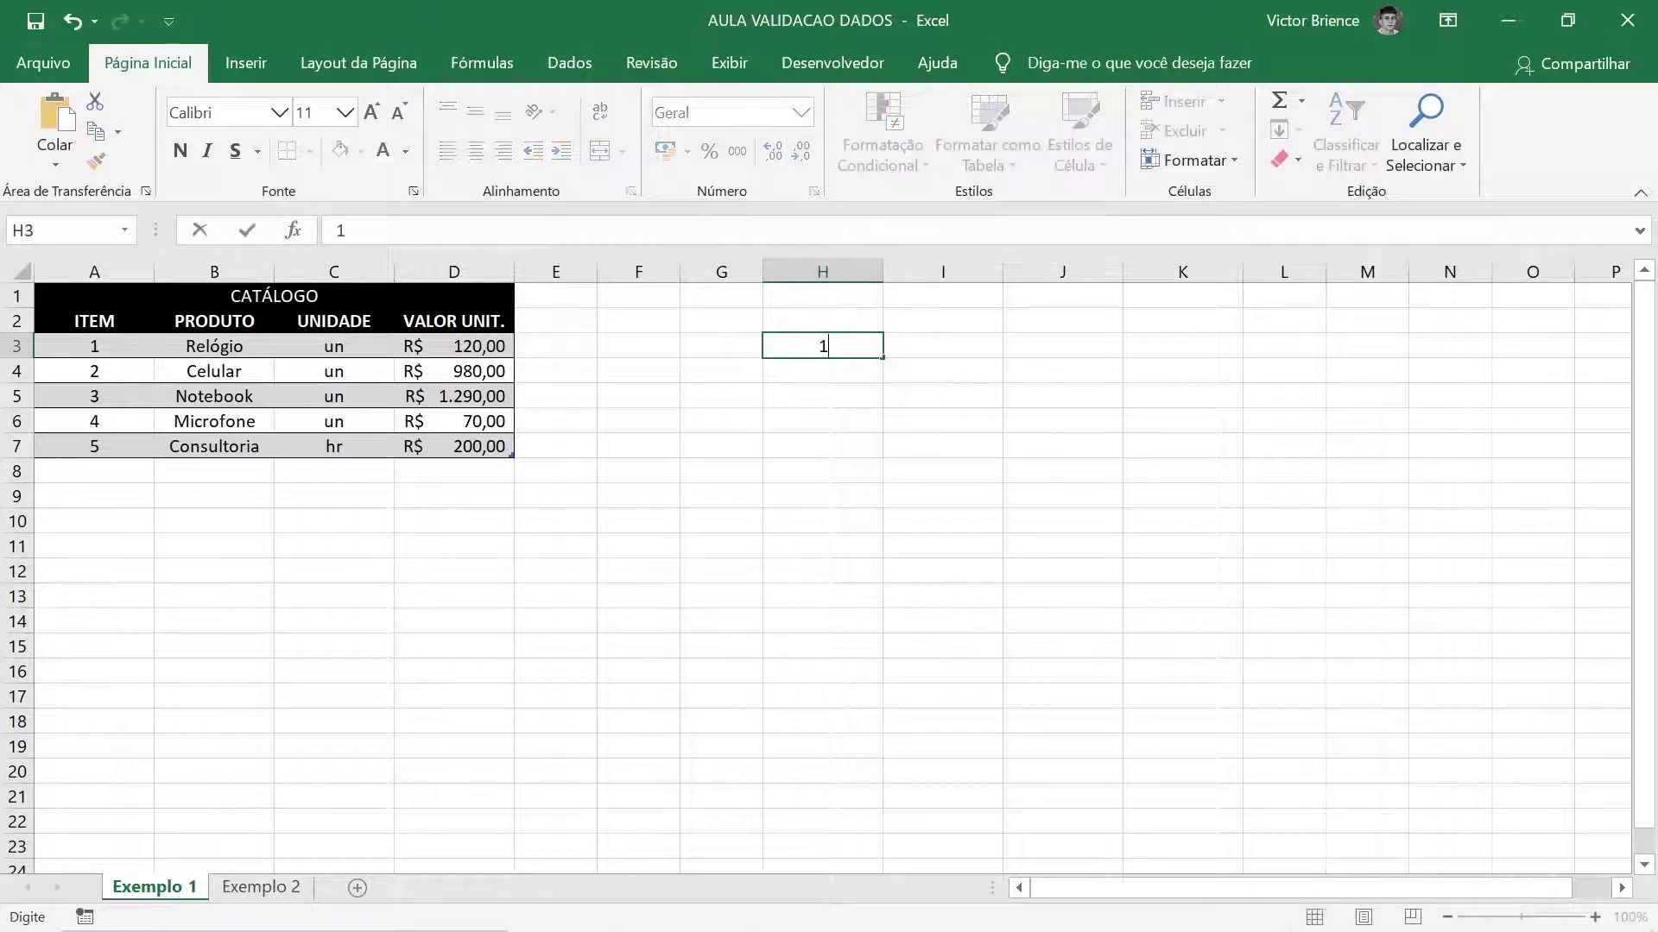
pyautogui.press('Return')
pyautogui.write('2')
pyautogui.press('Return')
pyautogui.write('3 4')
pyautogui.press('Return')
pyautogui.write('5')
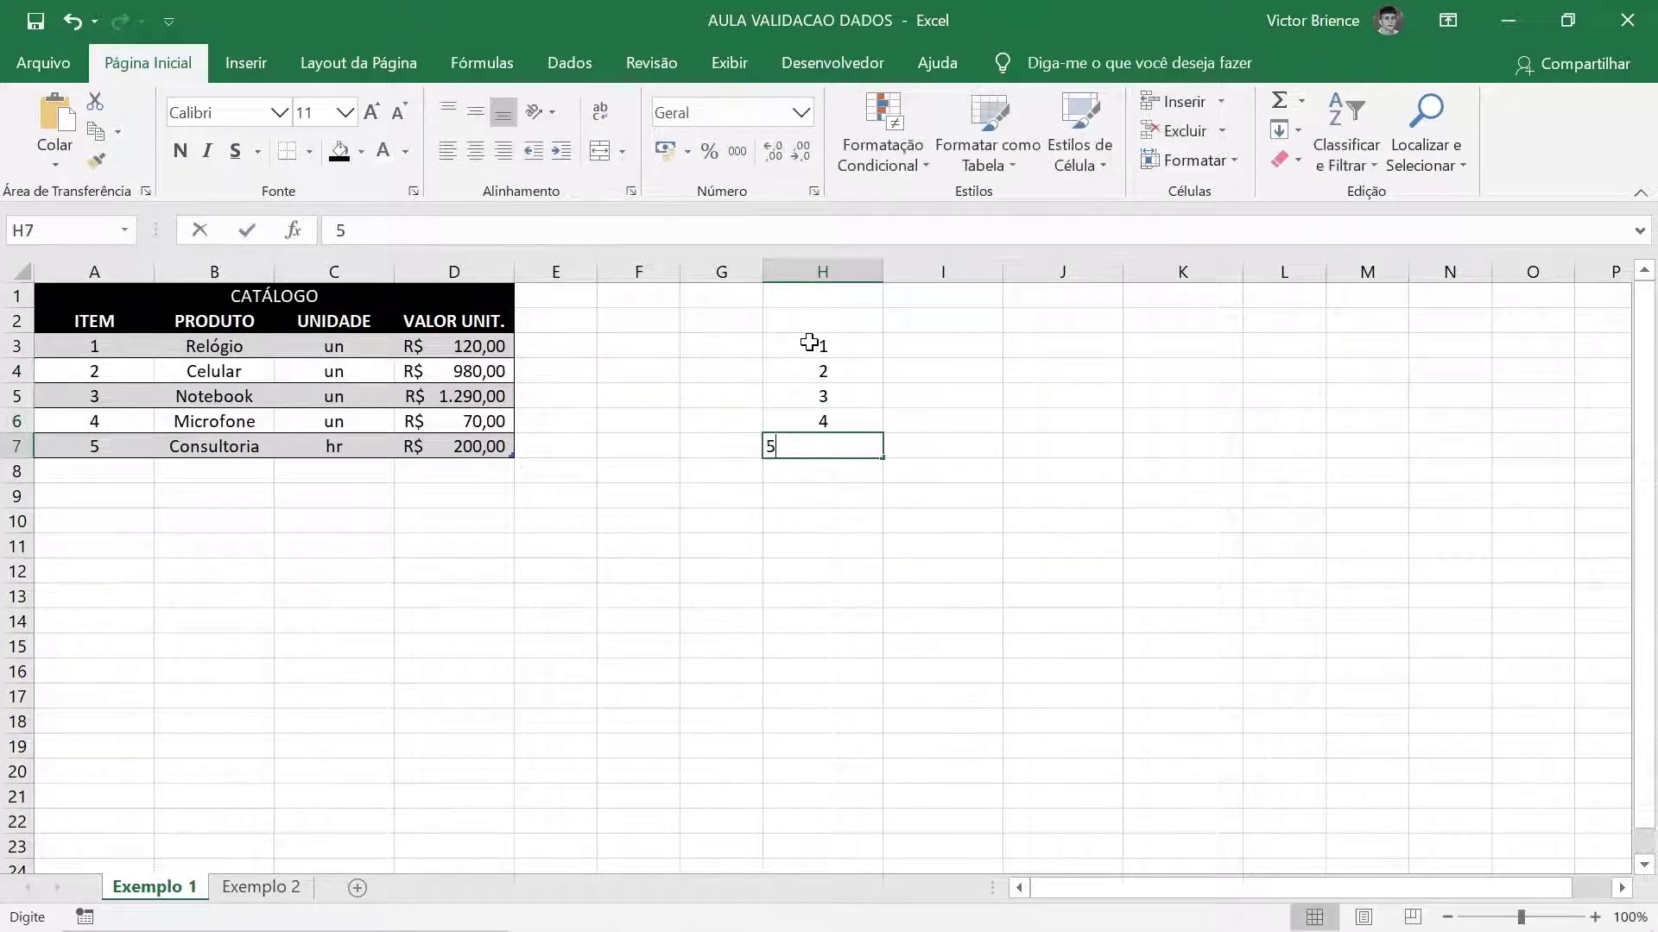
pyautogui.press('Return')
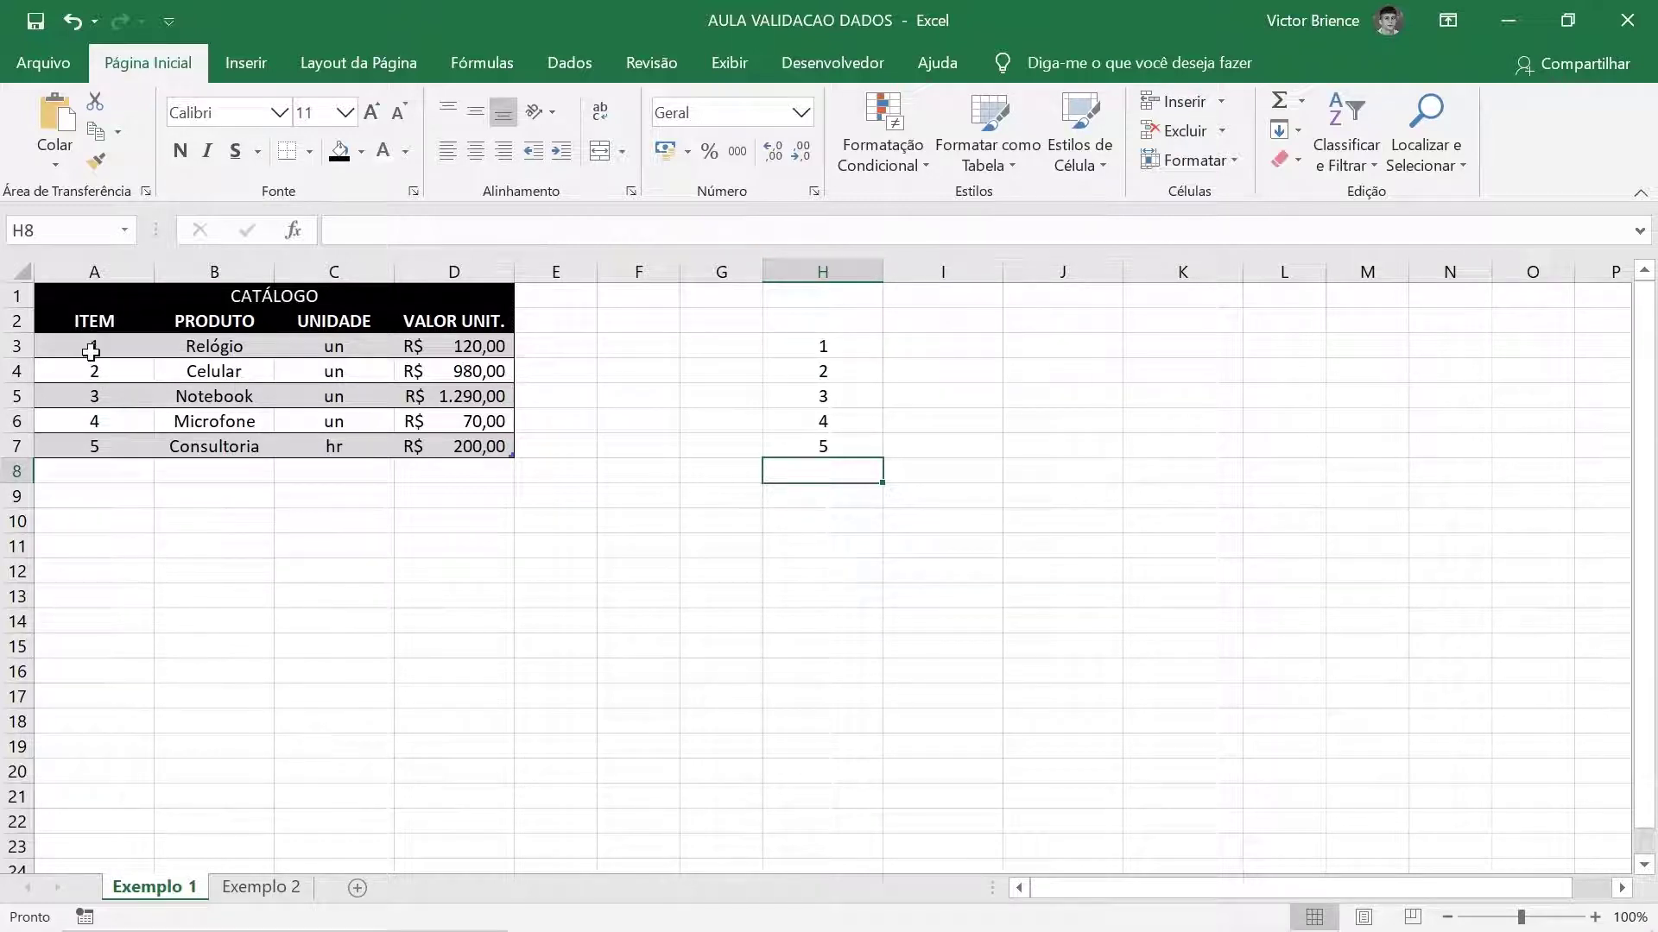
pyautogui.click(90, 350)
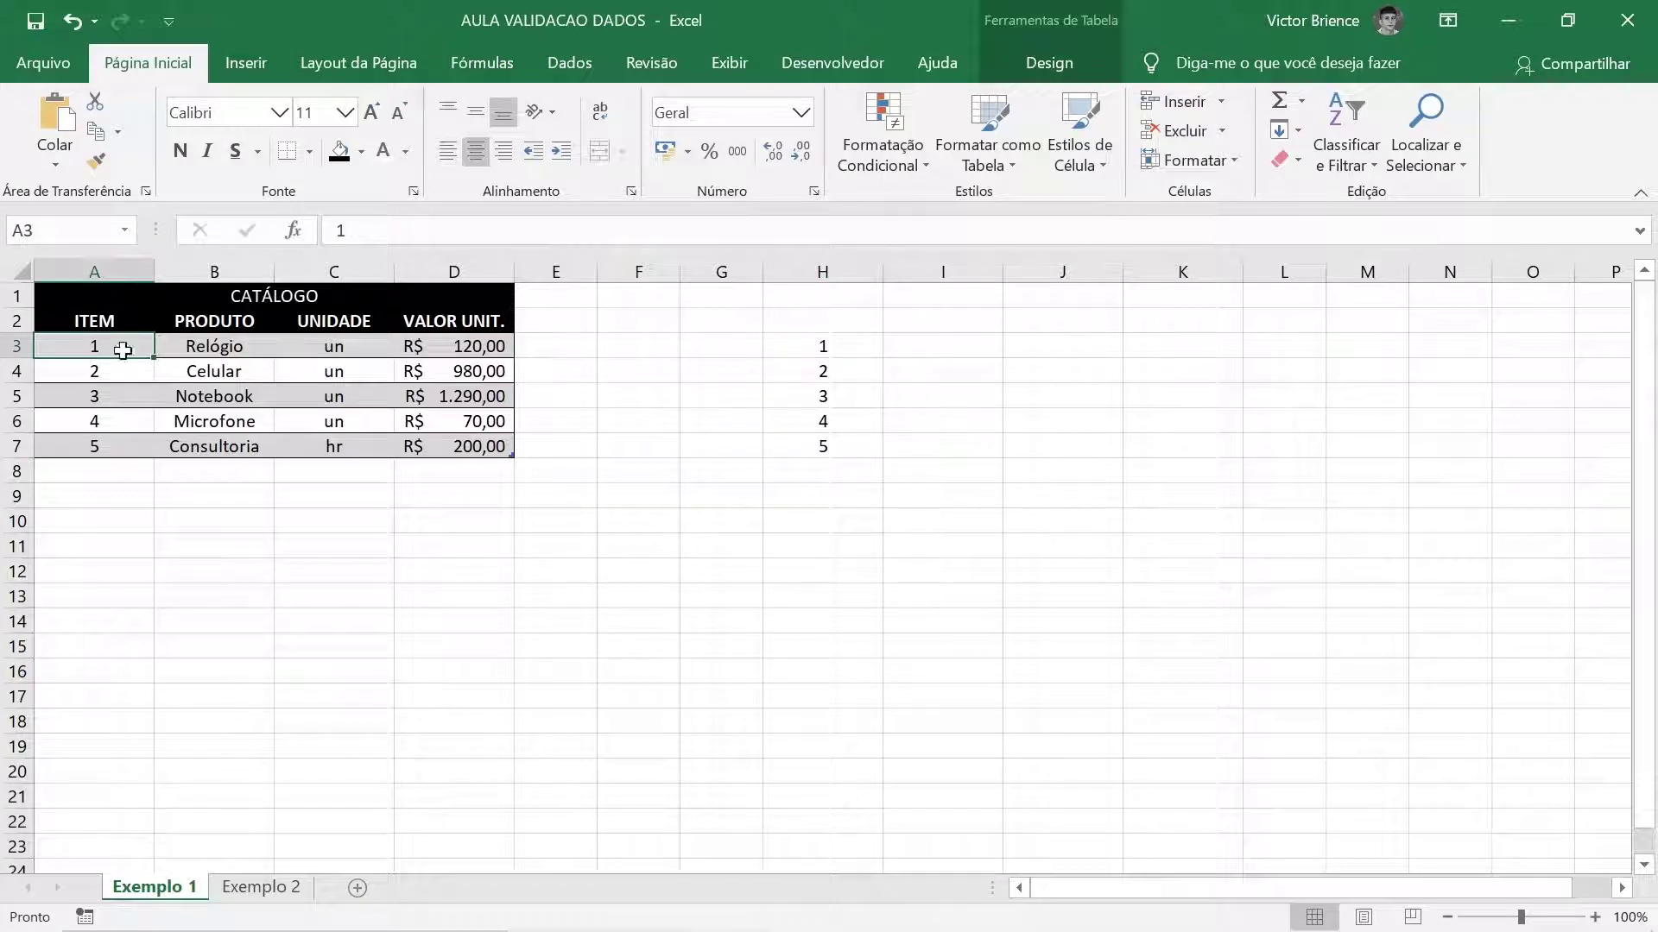
# - Give A3 a List data validation with source =$H$3:$H$7
pyautogui.click(570, 54)
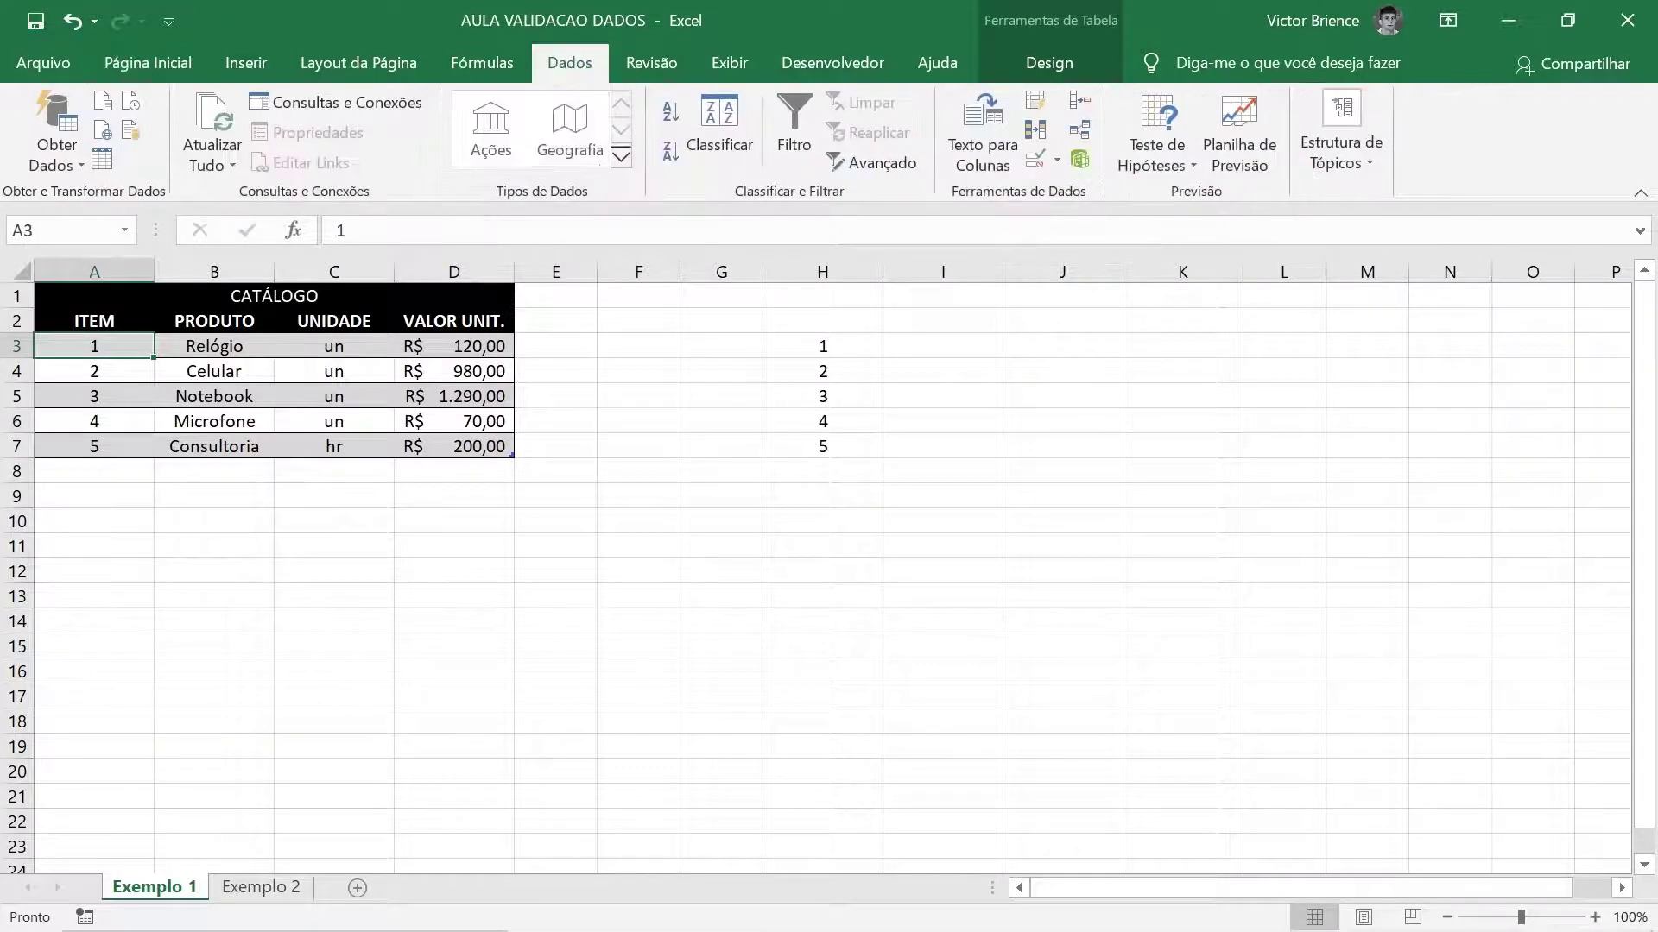
pyautogui.click(1055, 158)
pyautogui.click(1091, 188)
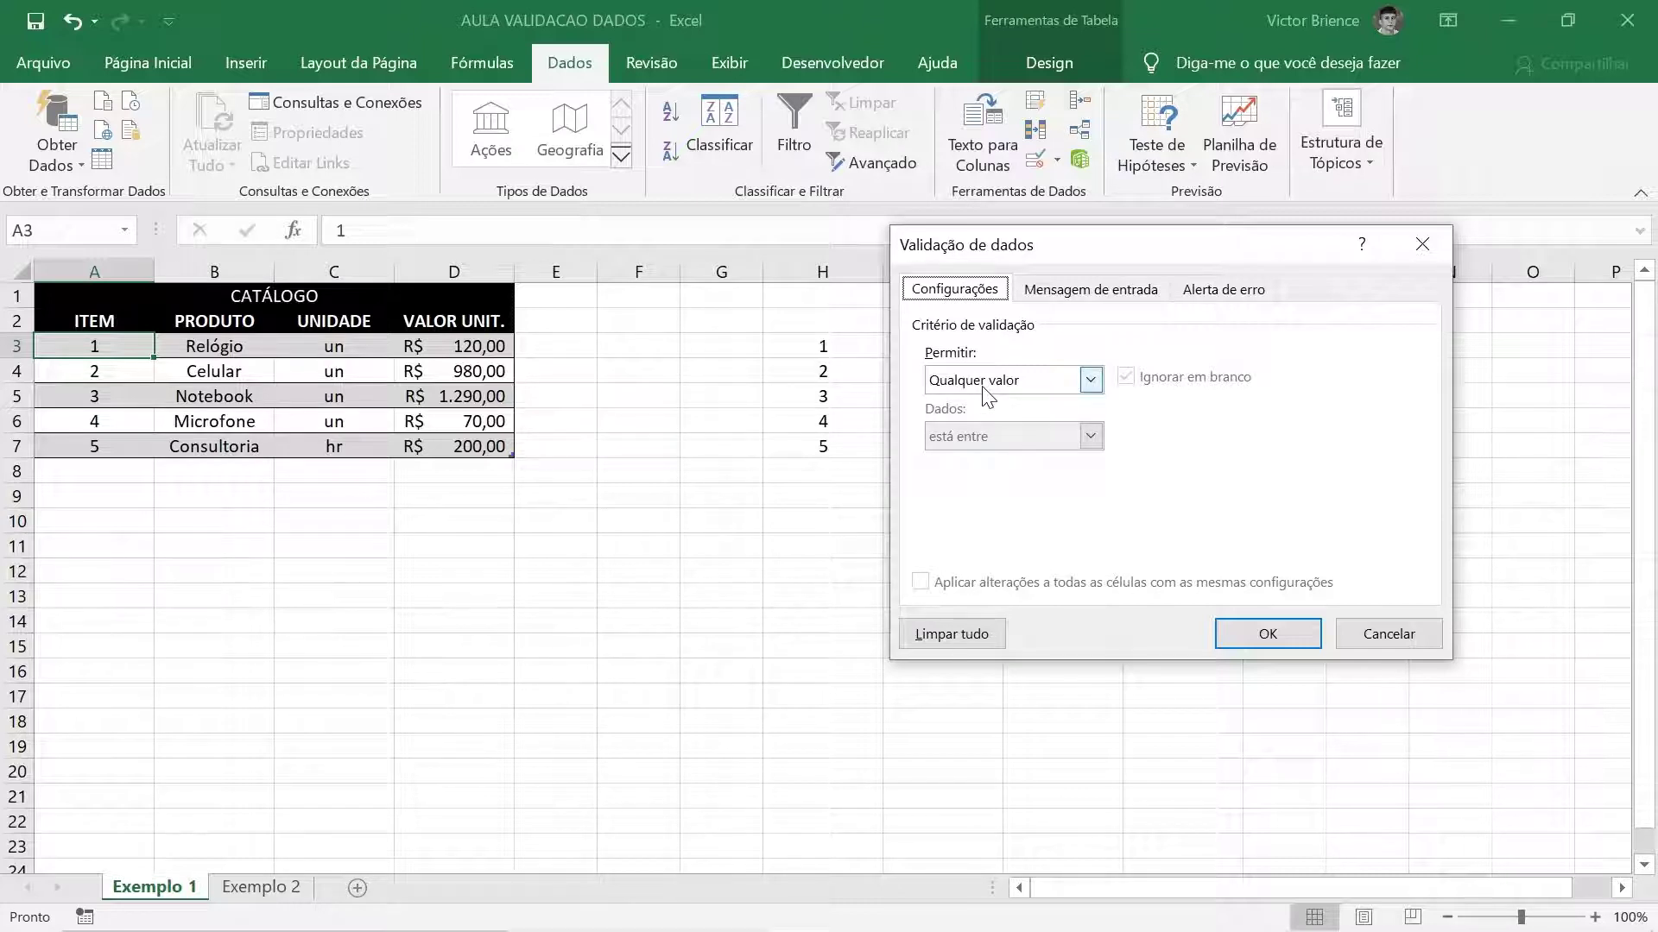
pyautogui.click(984, 384)
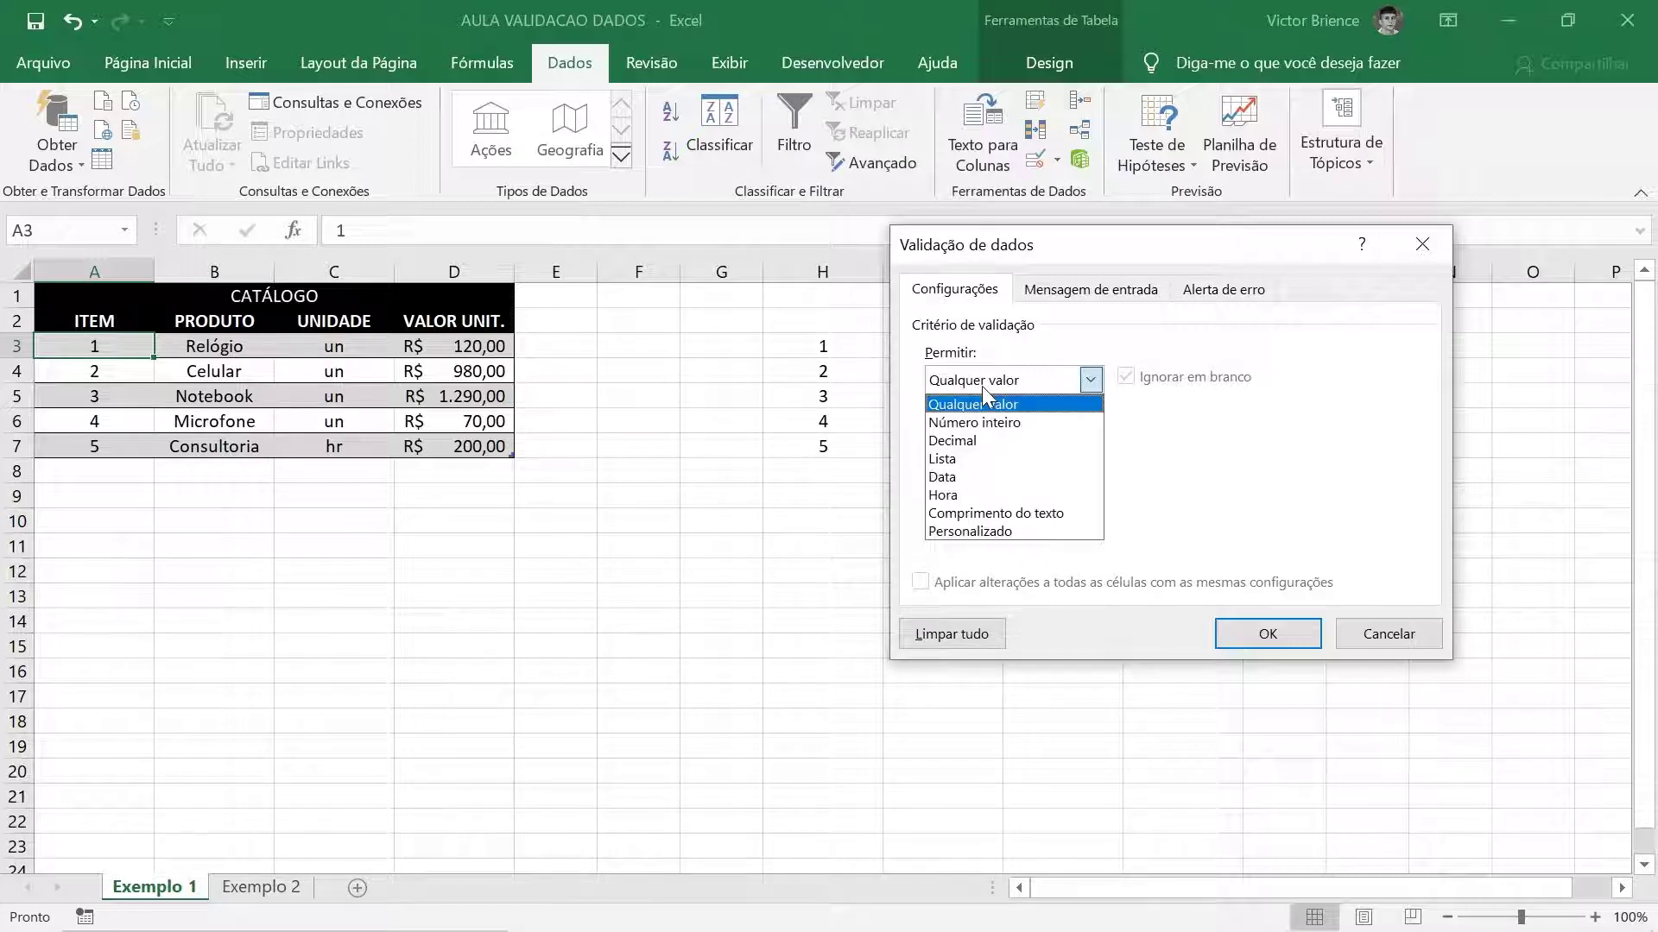
pyautogui.click(949, 460)
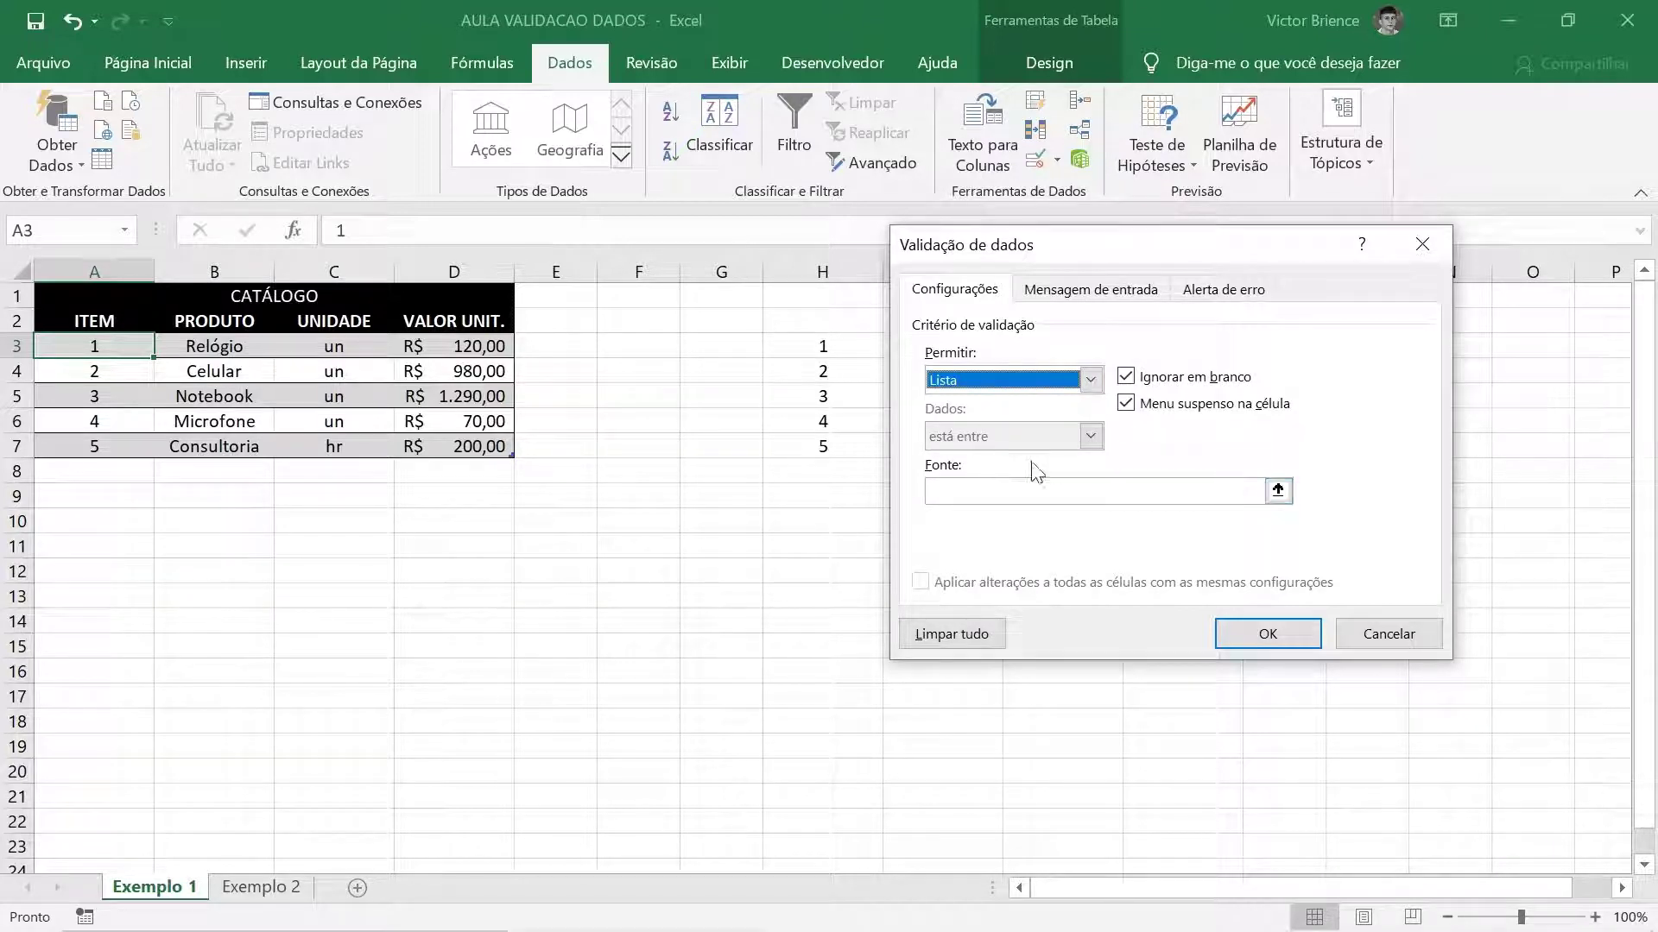
pyautogui.click(1278, 490)
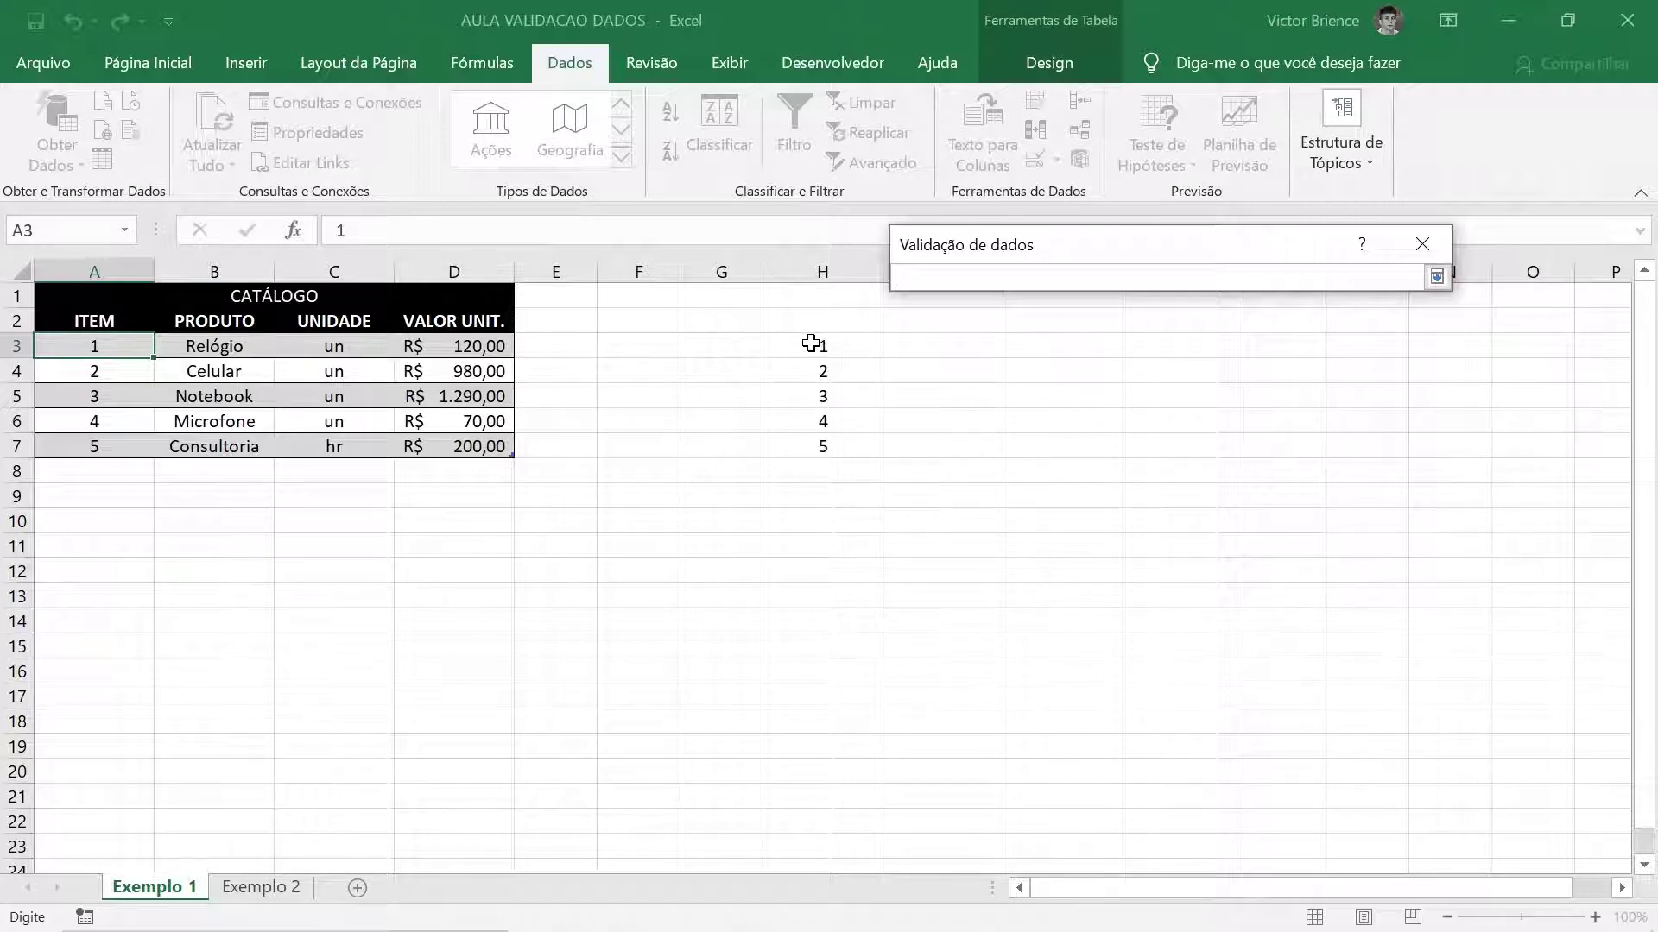
pyautogui.moveTo(818, 344); pyautogui.dragTo(842, 443)
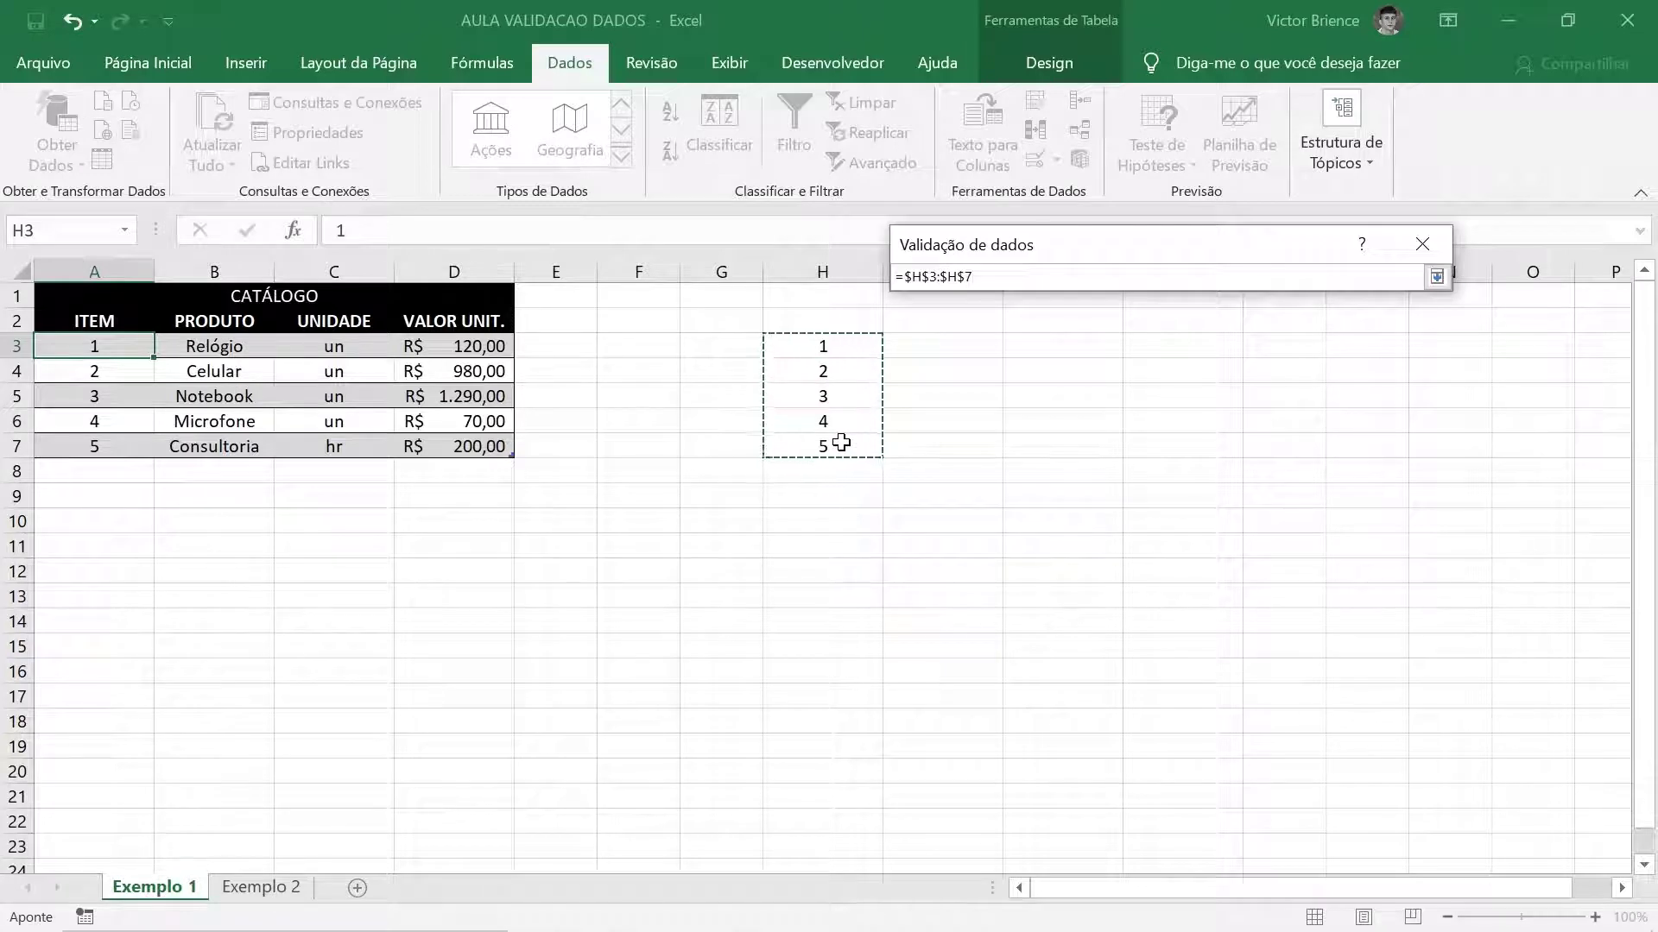
pyautogui.press('Return')
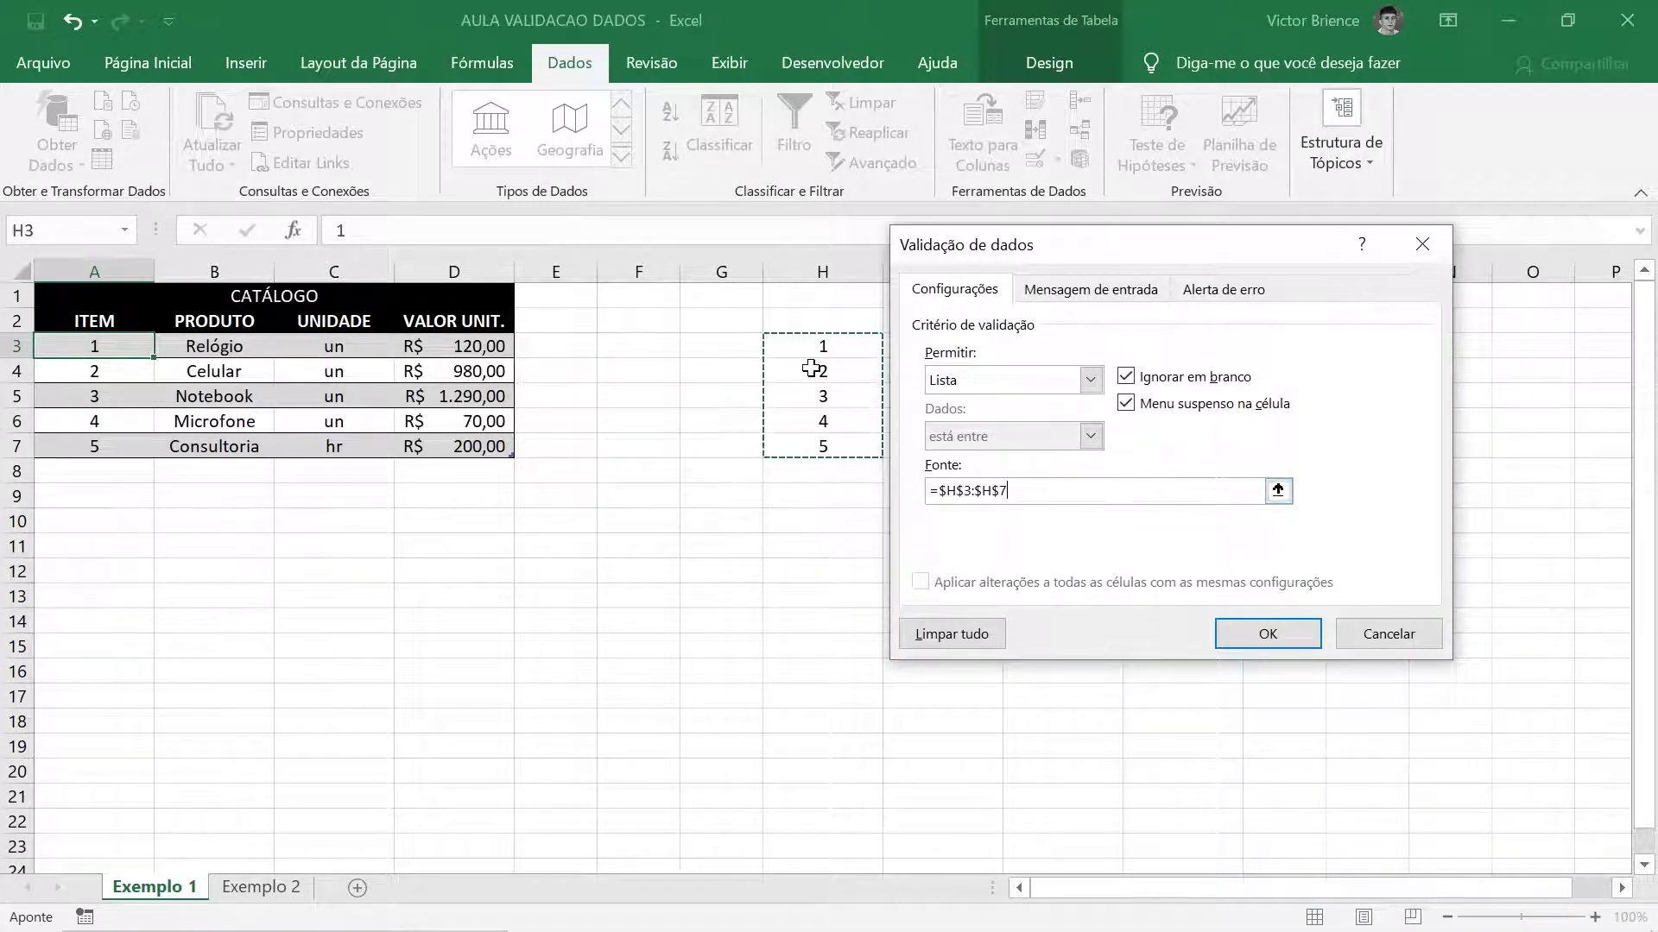
pyautogui.click(1226, 635)
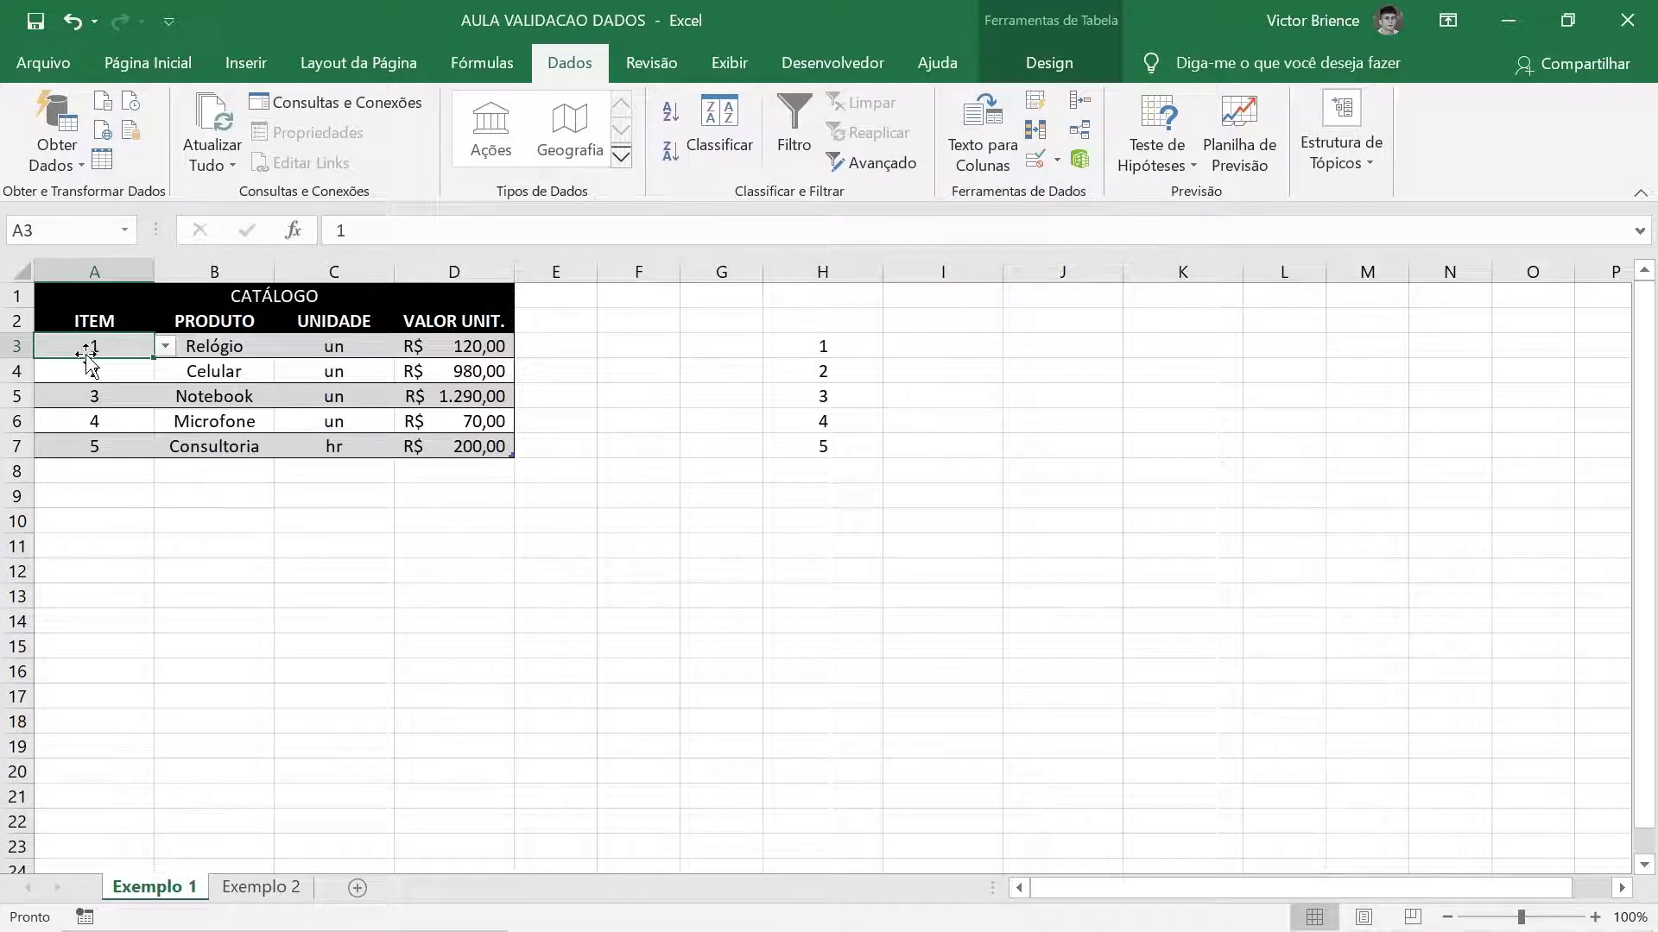
pyautogui.click(164, 346)
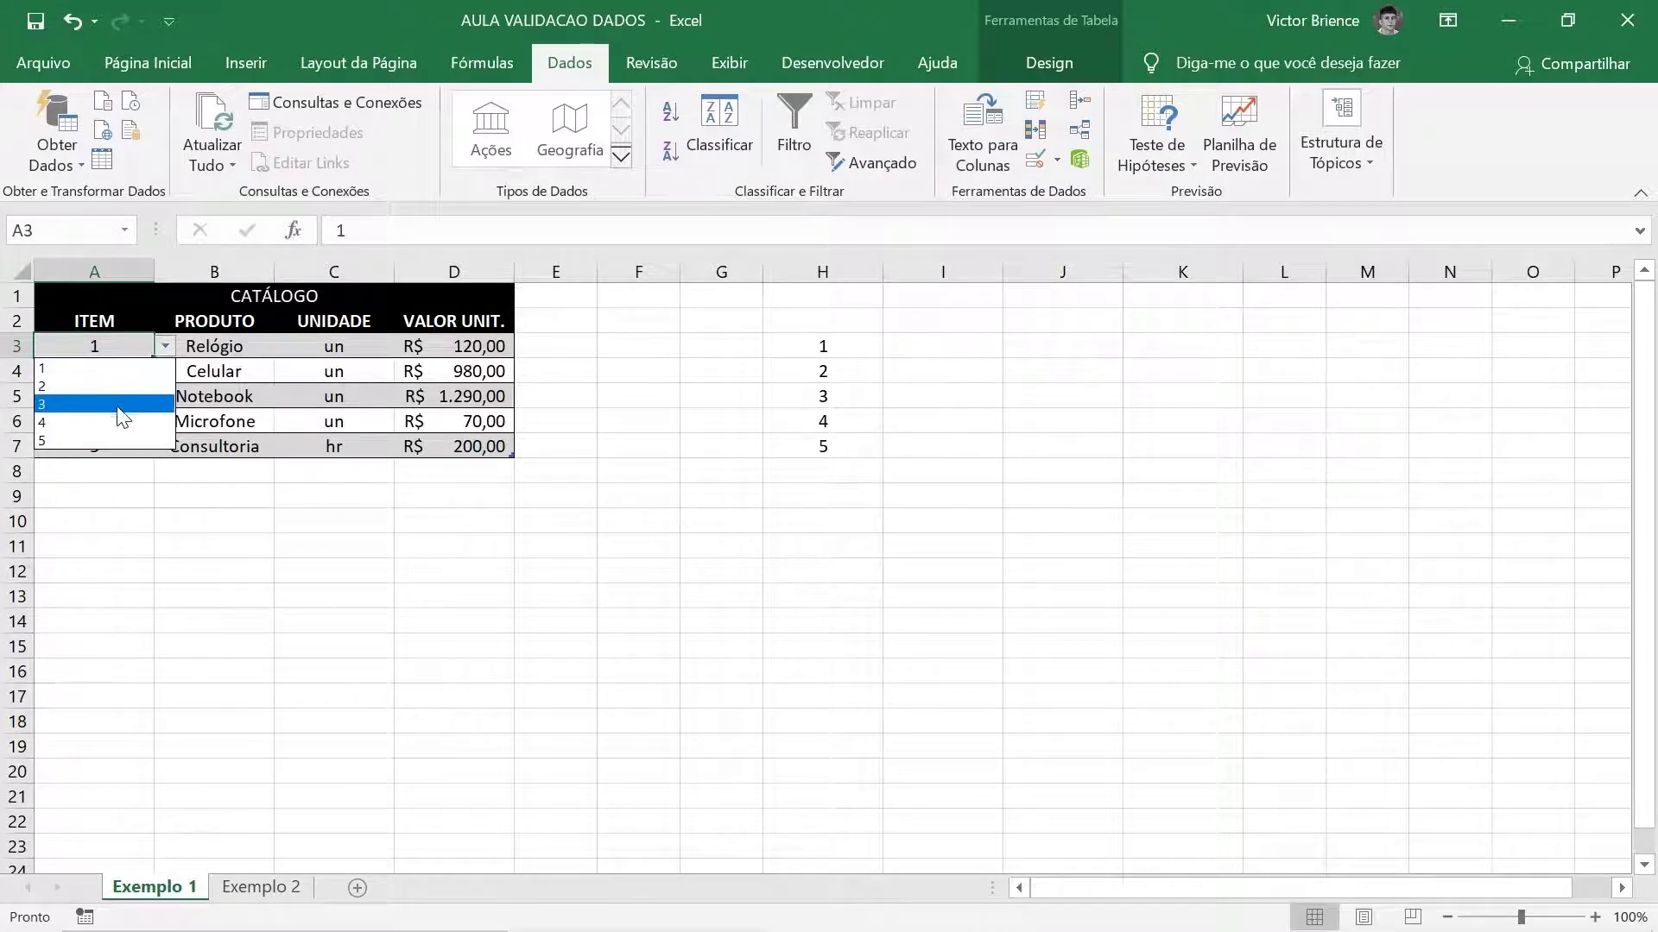
pyautogui.click(166, 349)
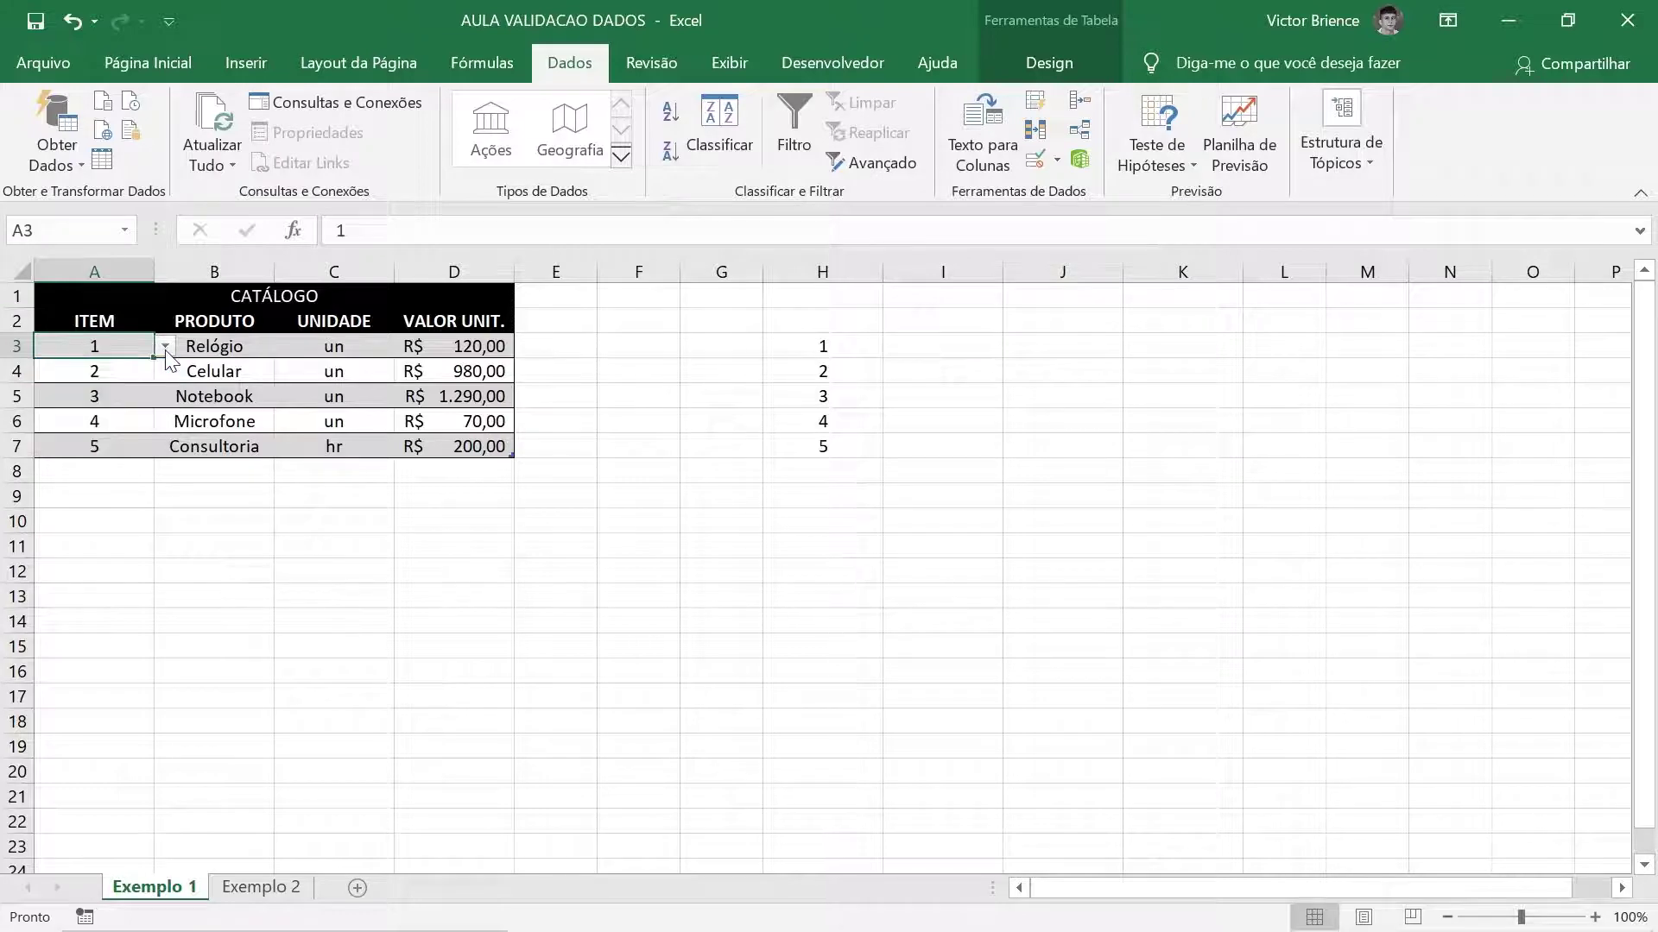
pyautogui.write('10')
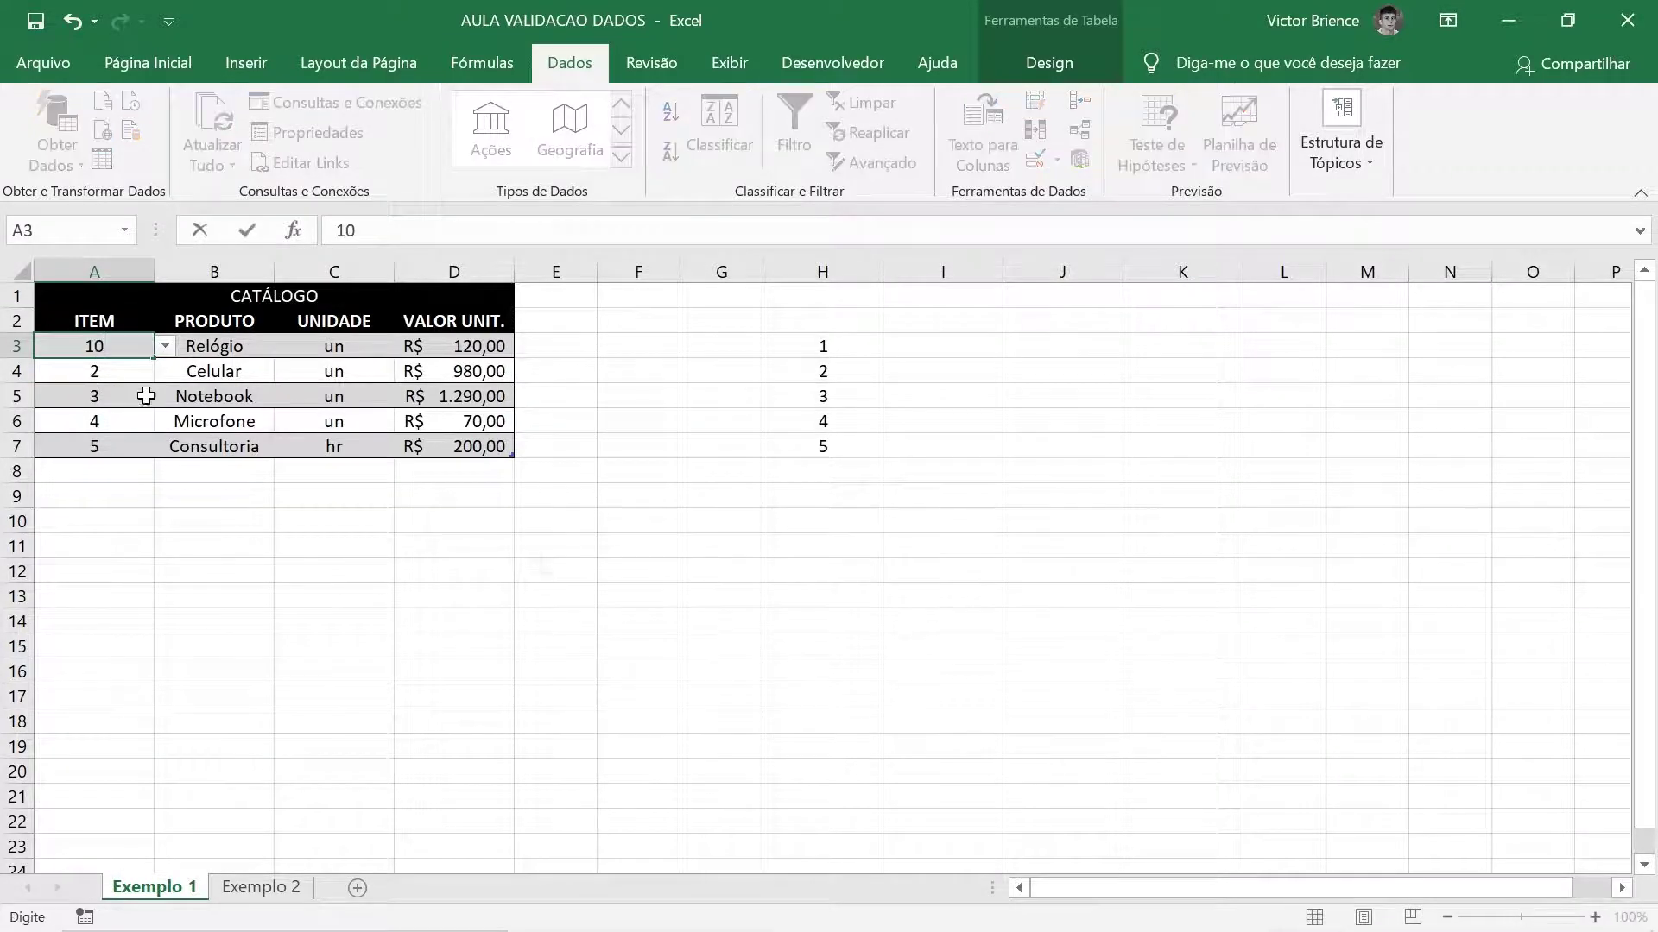
pyautogui.press('Return')
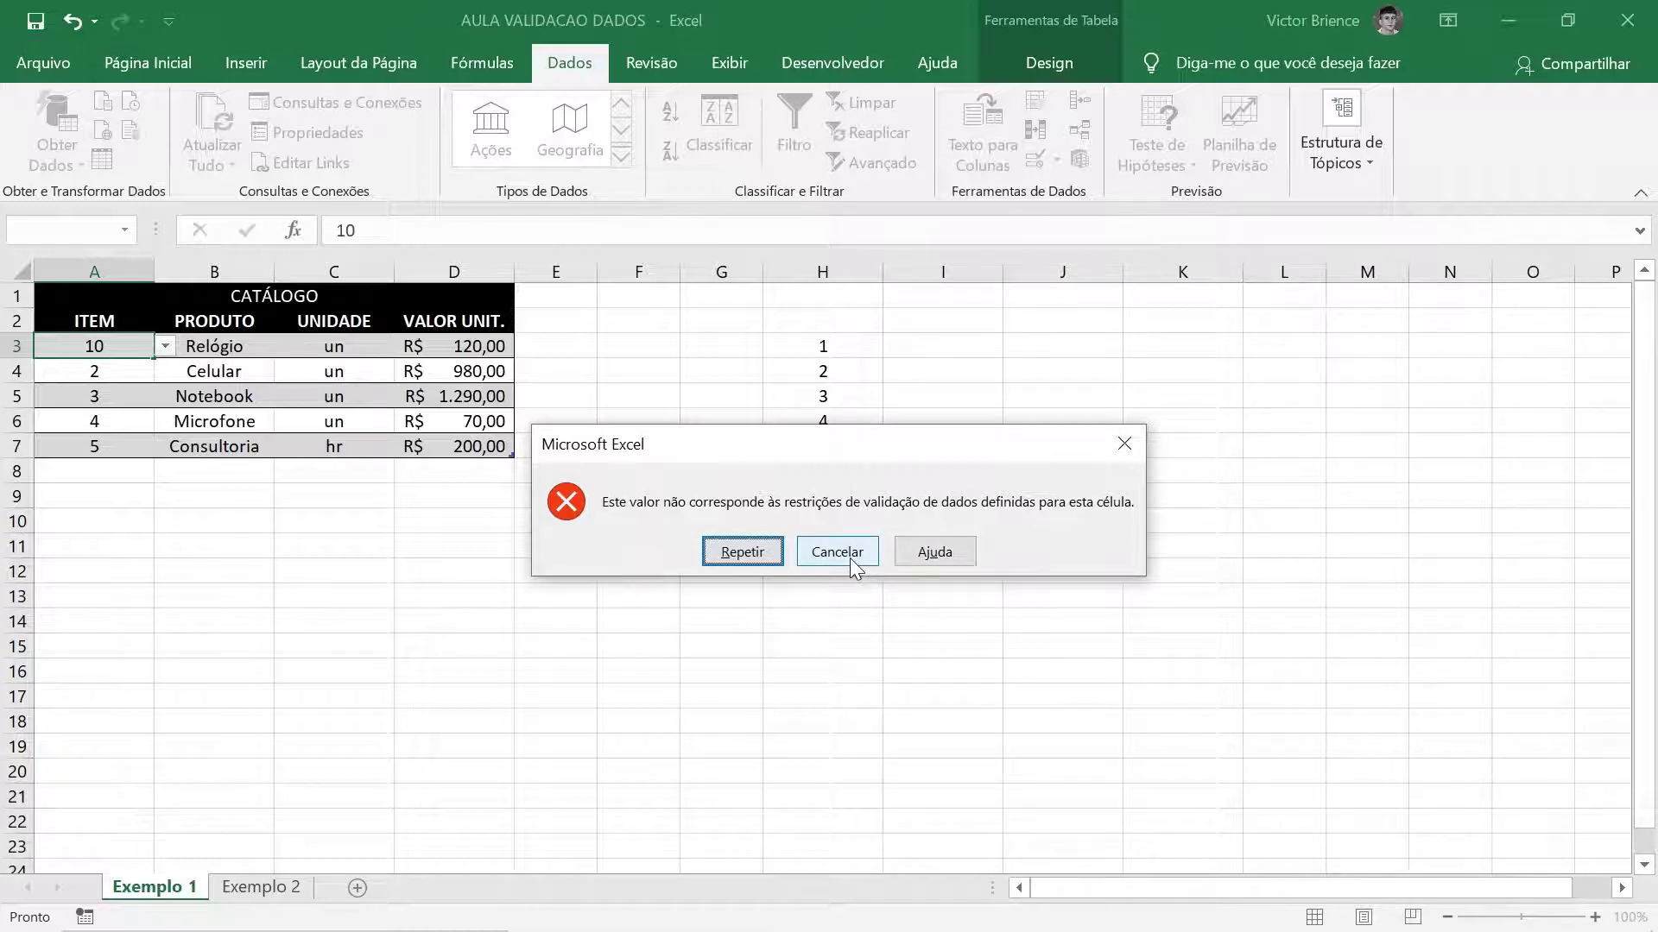
pyautogui.click(841, 556)
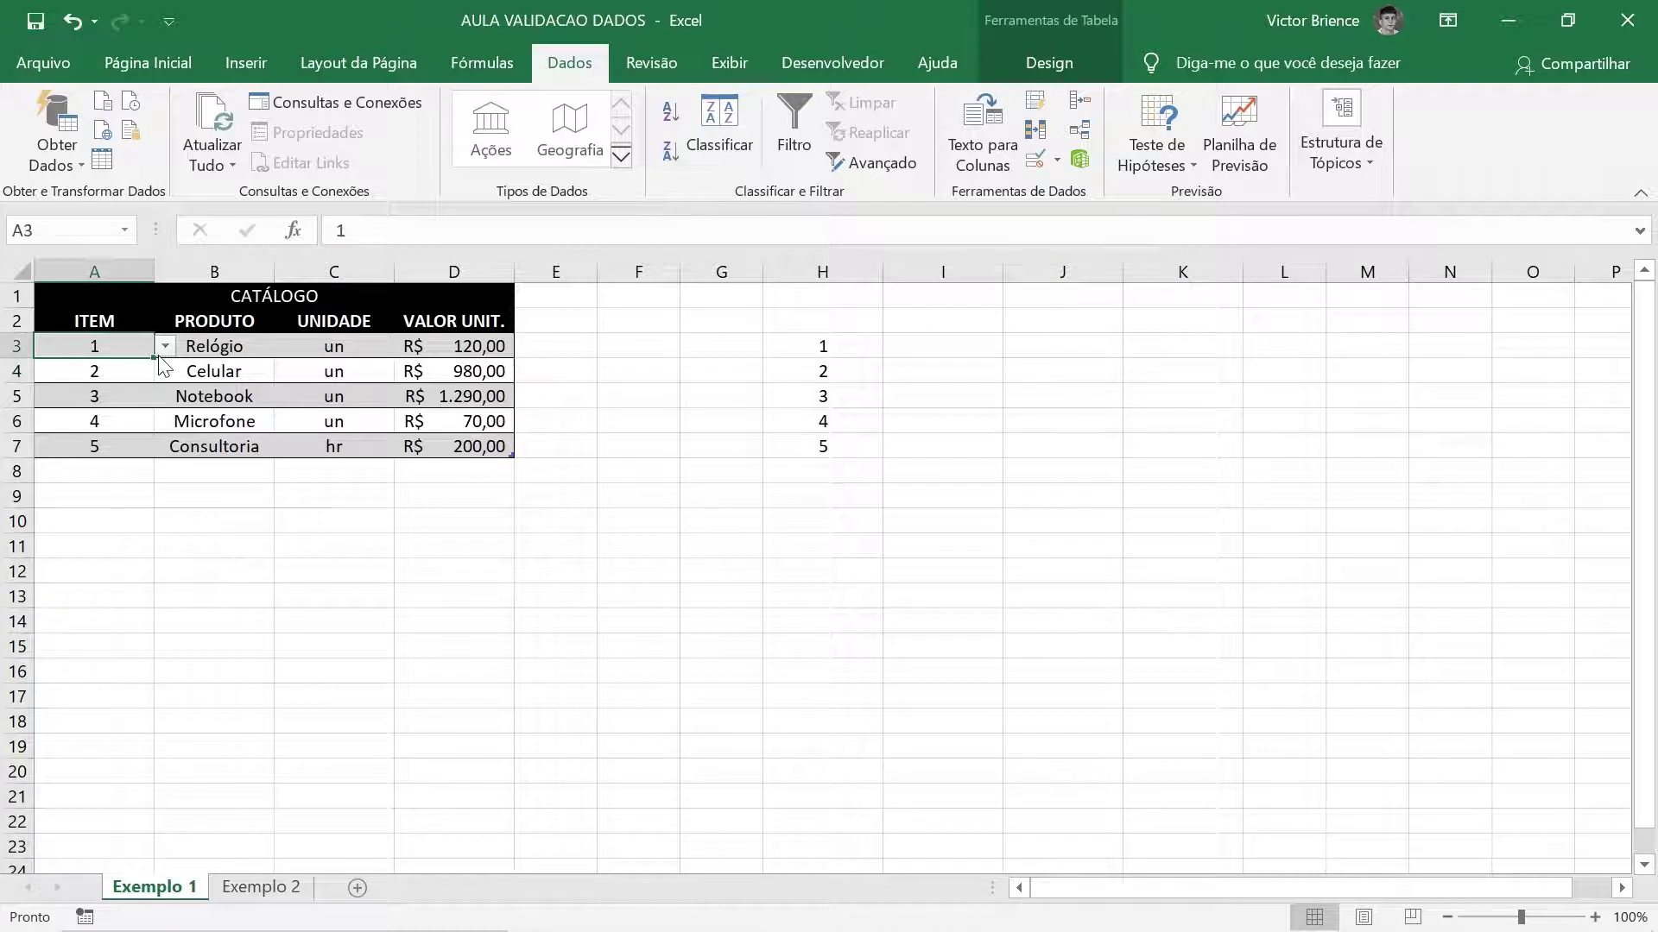
# - Fill A3's dropdown down to A7 and pick items 2, 3, 4 and 5 in A4–A7
pyautogui.moveTo(154, 358); pyautogui.dragTo(138, 451)
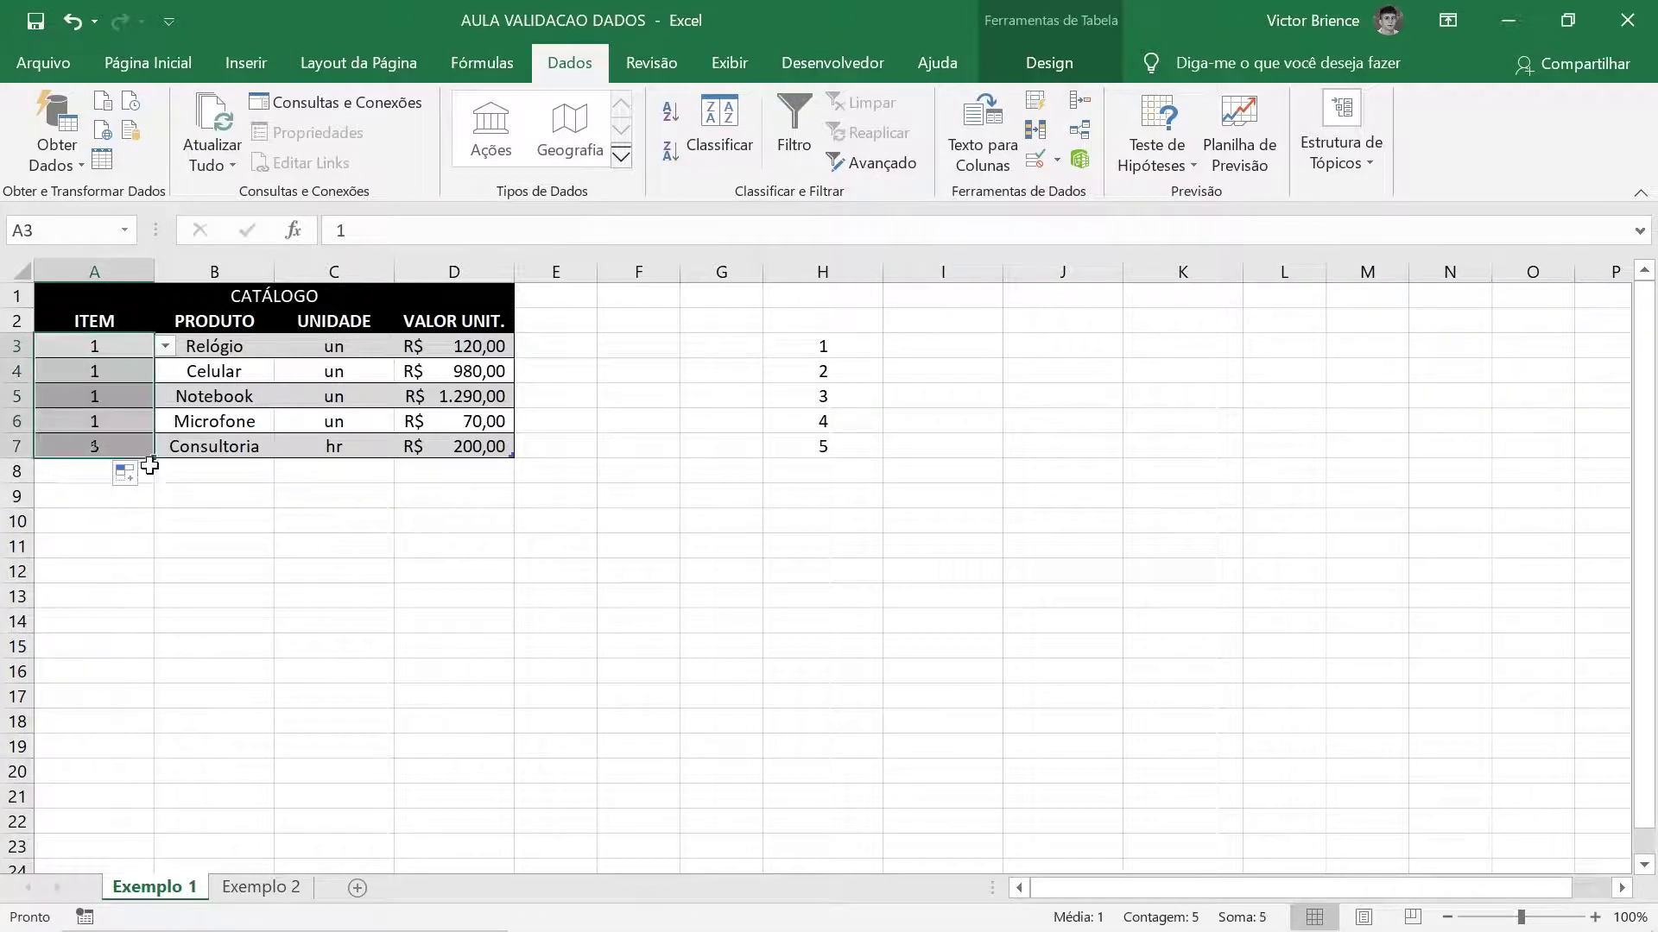
pyautogui.click(164, 371)
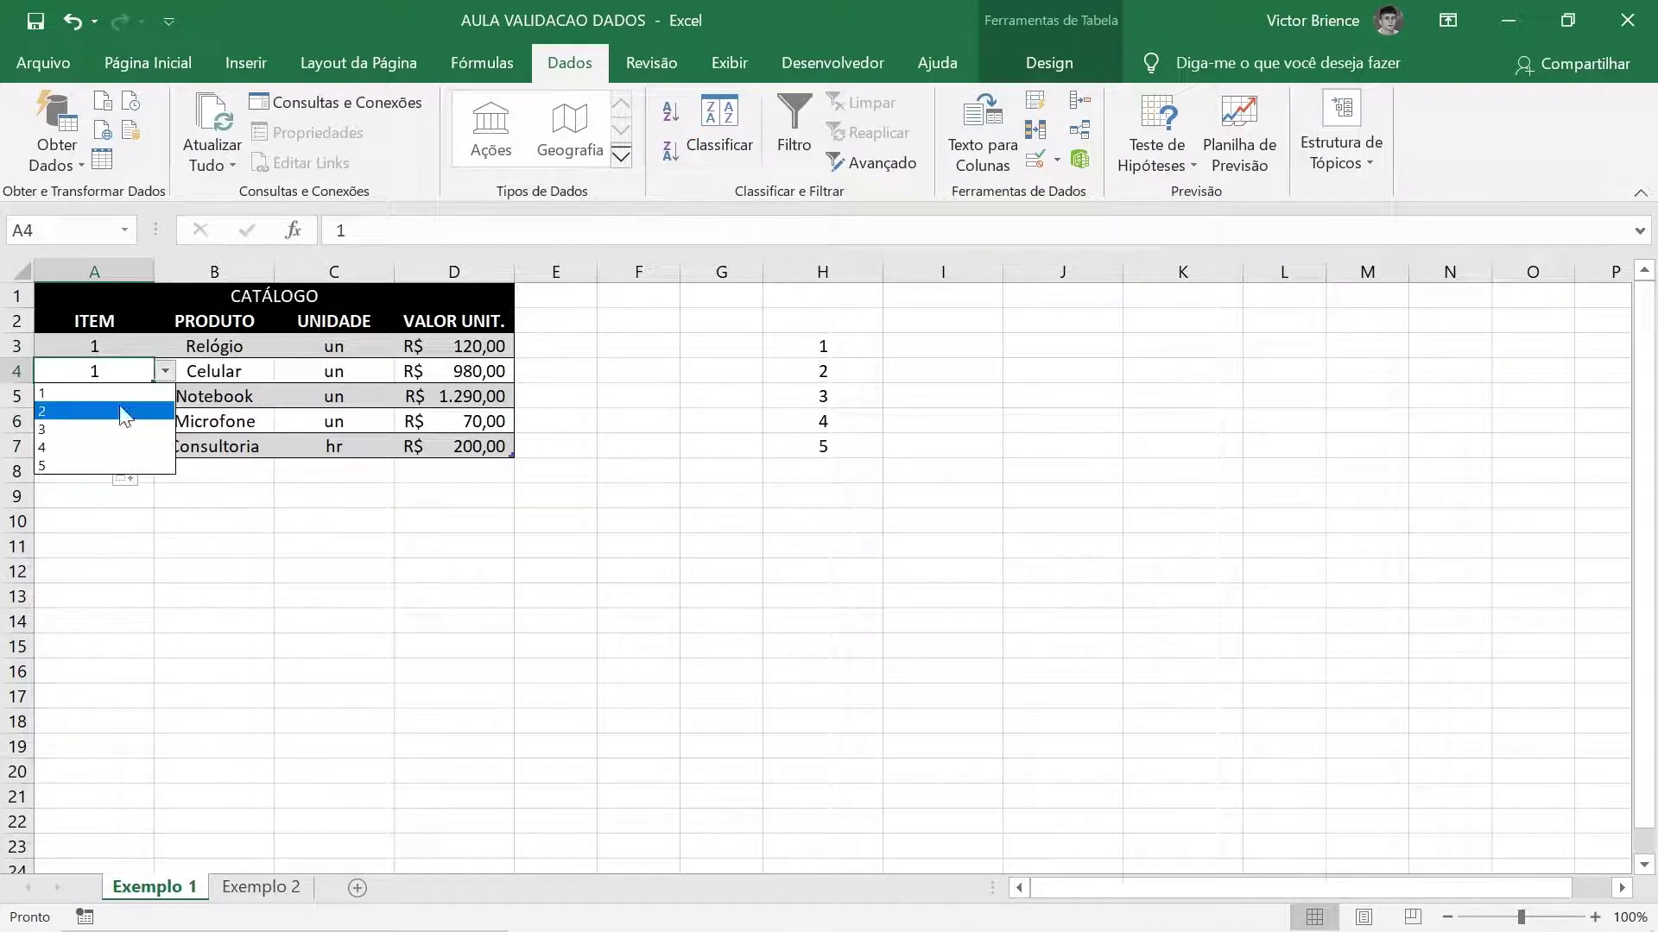
pyautogui.click(129, 412)
pyautogui.click(138, 399)
pyautogui.click(164, 396)
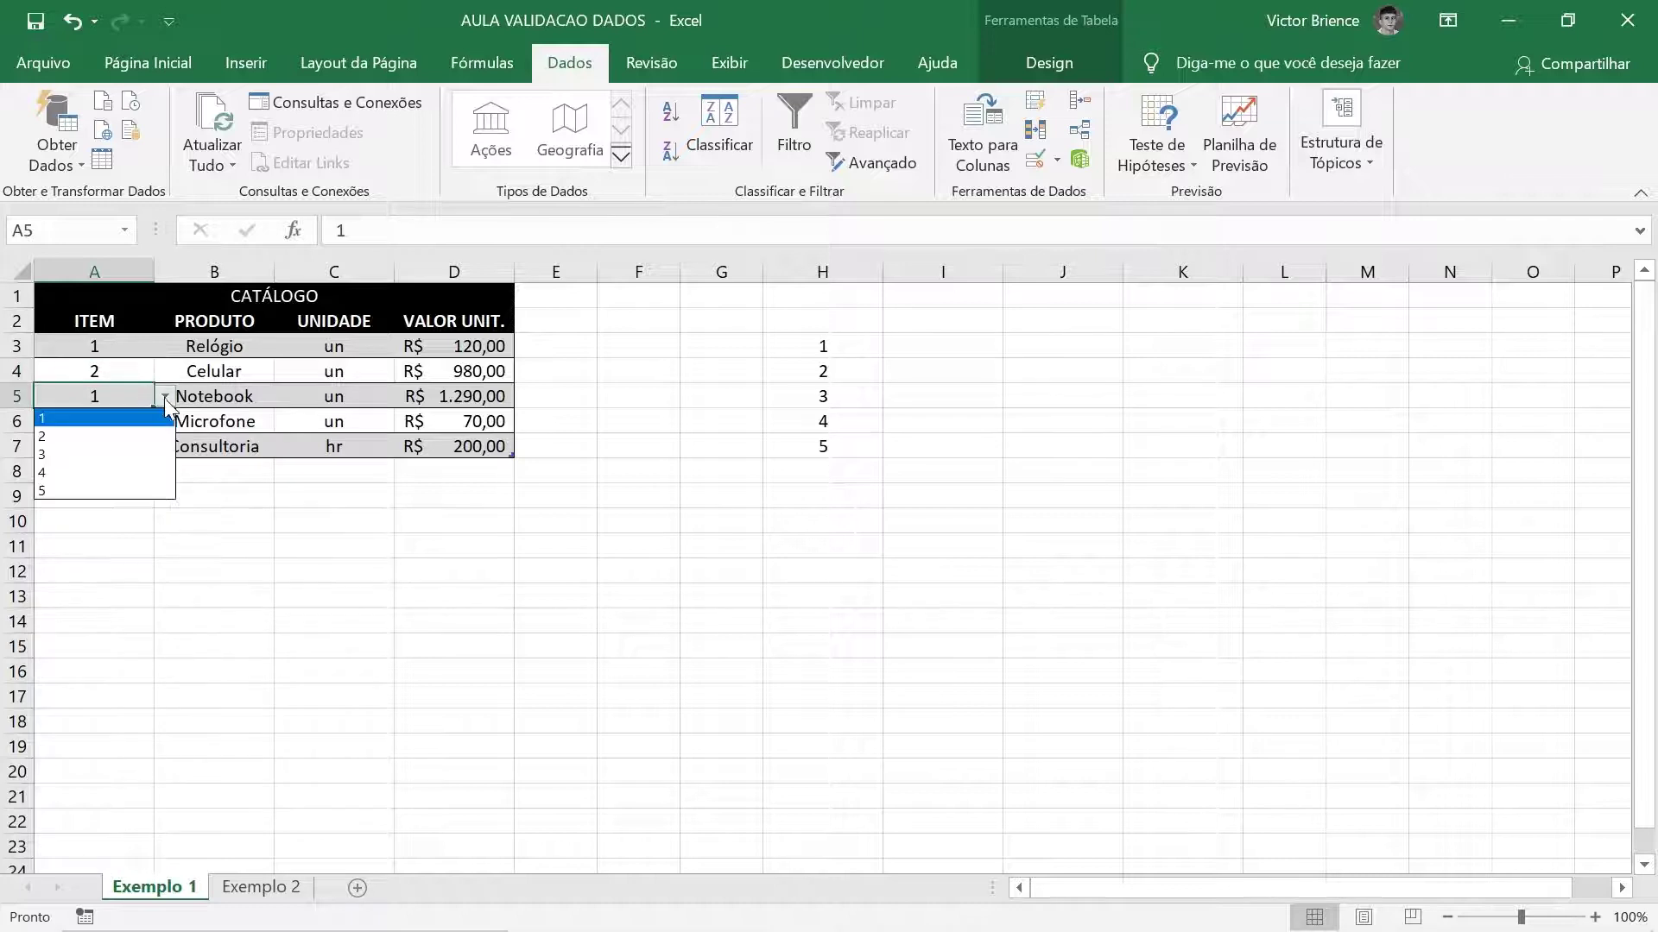
pyautogui.click(102, 446)
pyautogui.click(102, 425)
pyautogui.click(164, 422)
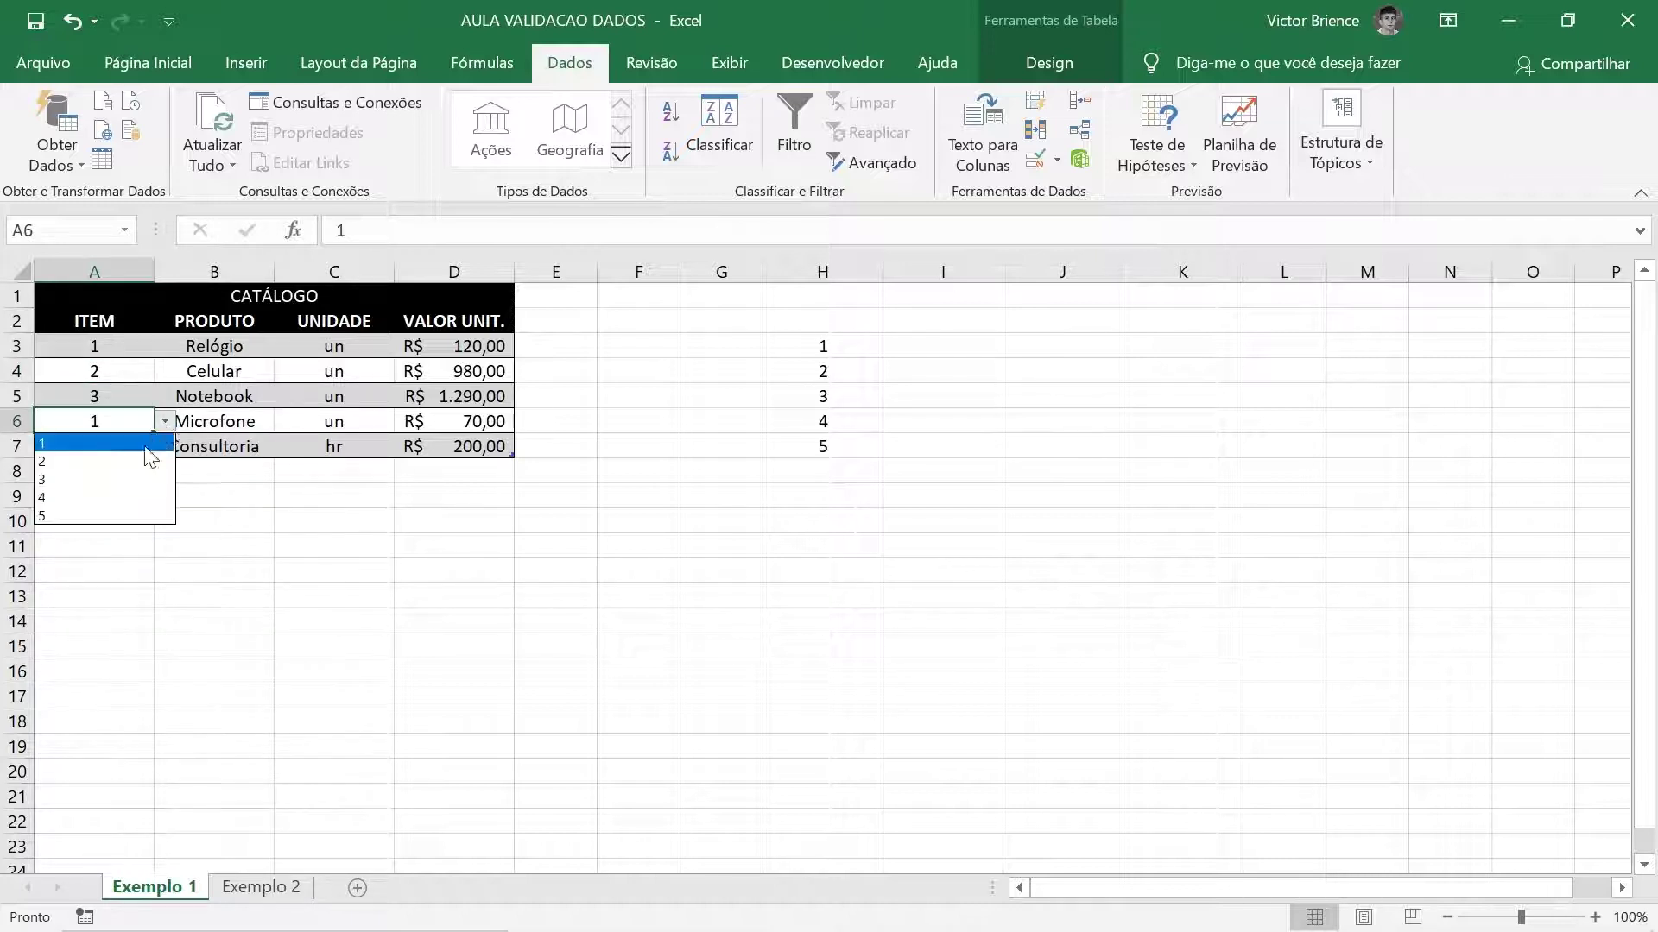
pyautogui.click(62, 470)
pyautogui.click(100, 446)
pyautogui.click(164, 446)
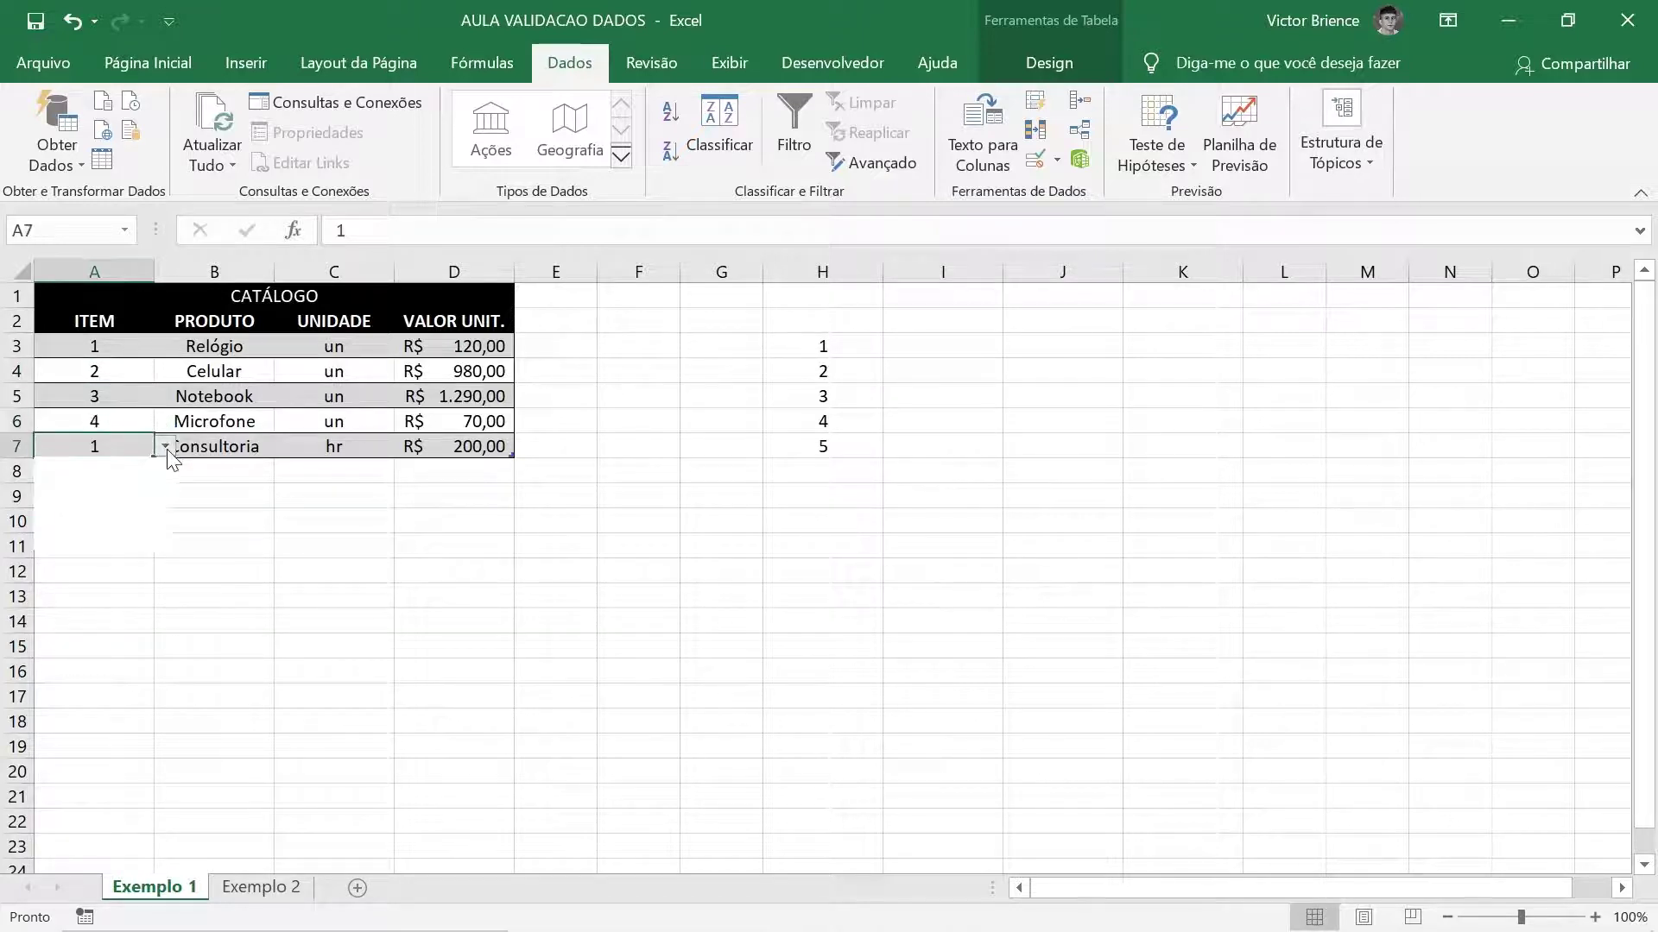
pyautogui.click(110, 540)
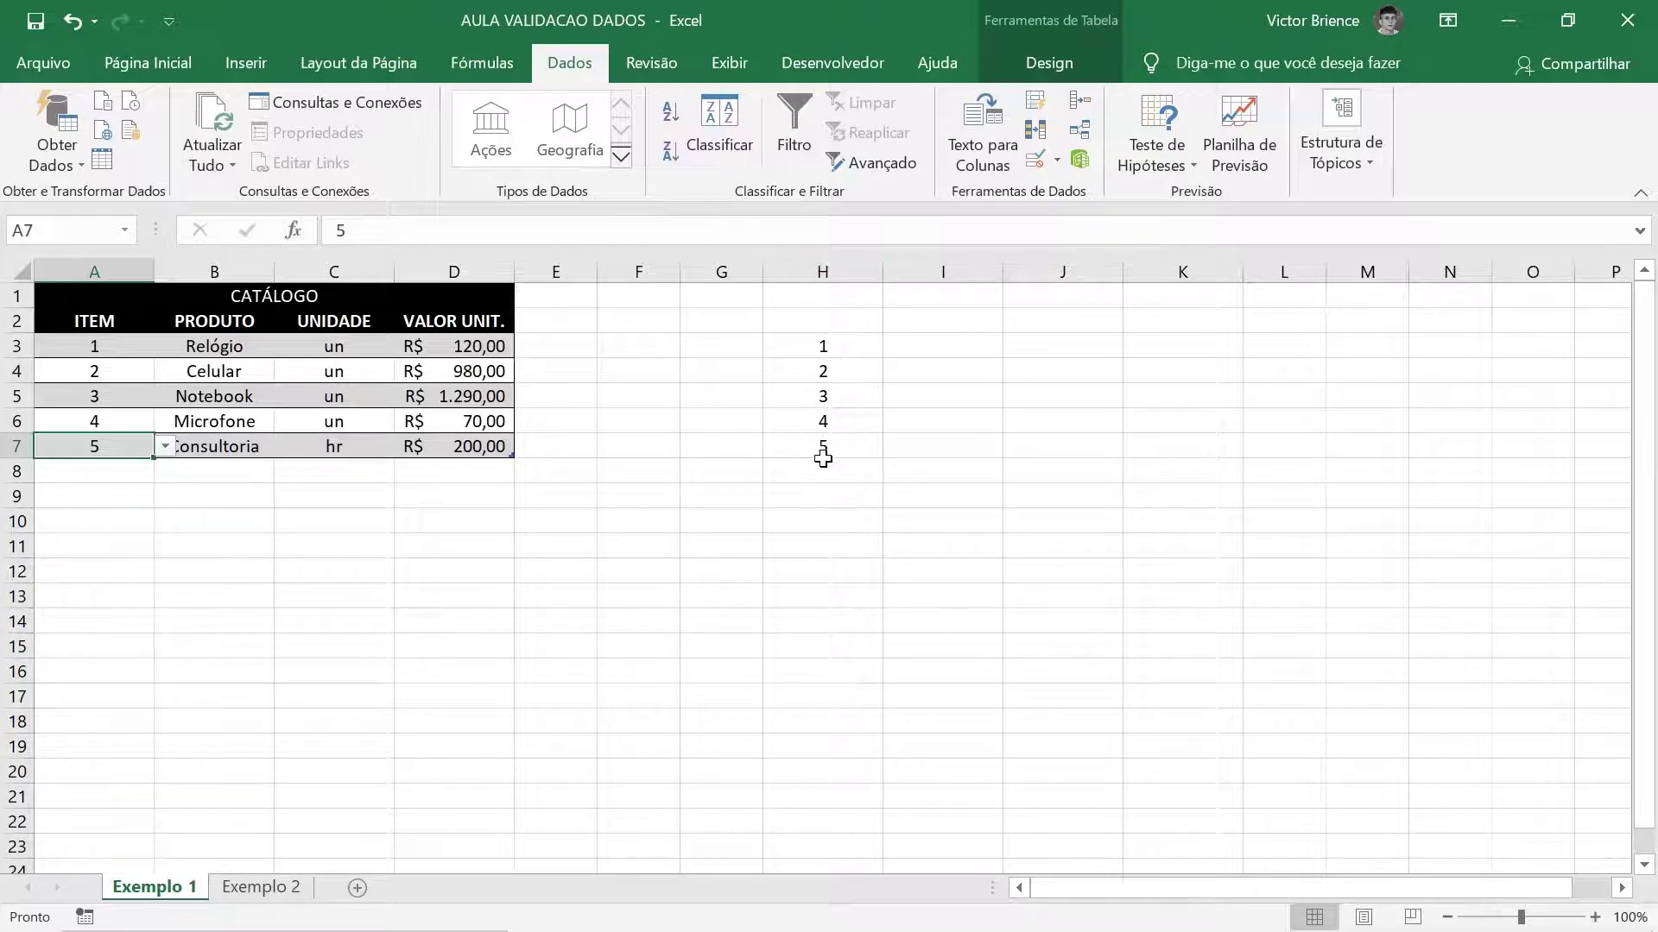
# - Hide column H holding the 1–5 helper list, then deselect it
pyautogui.rightClick(812, 278)
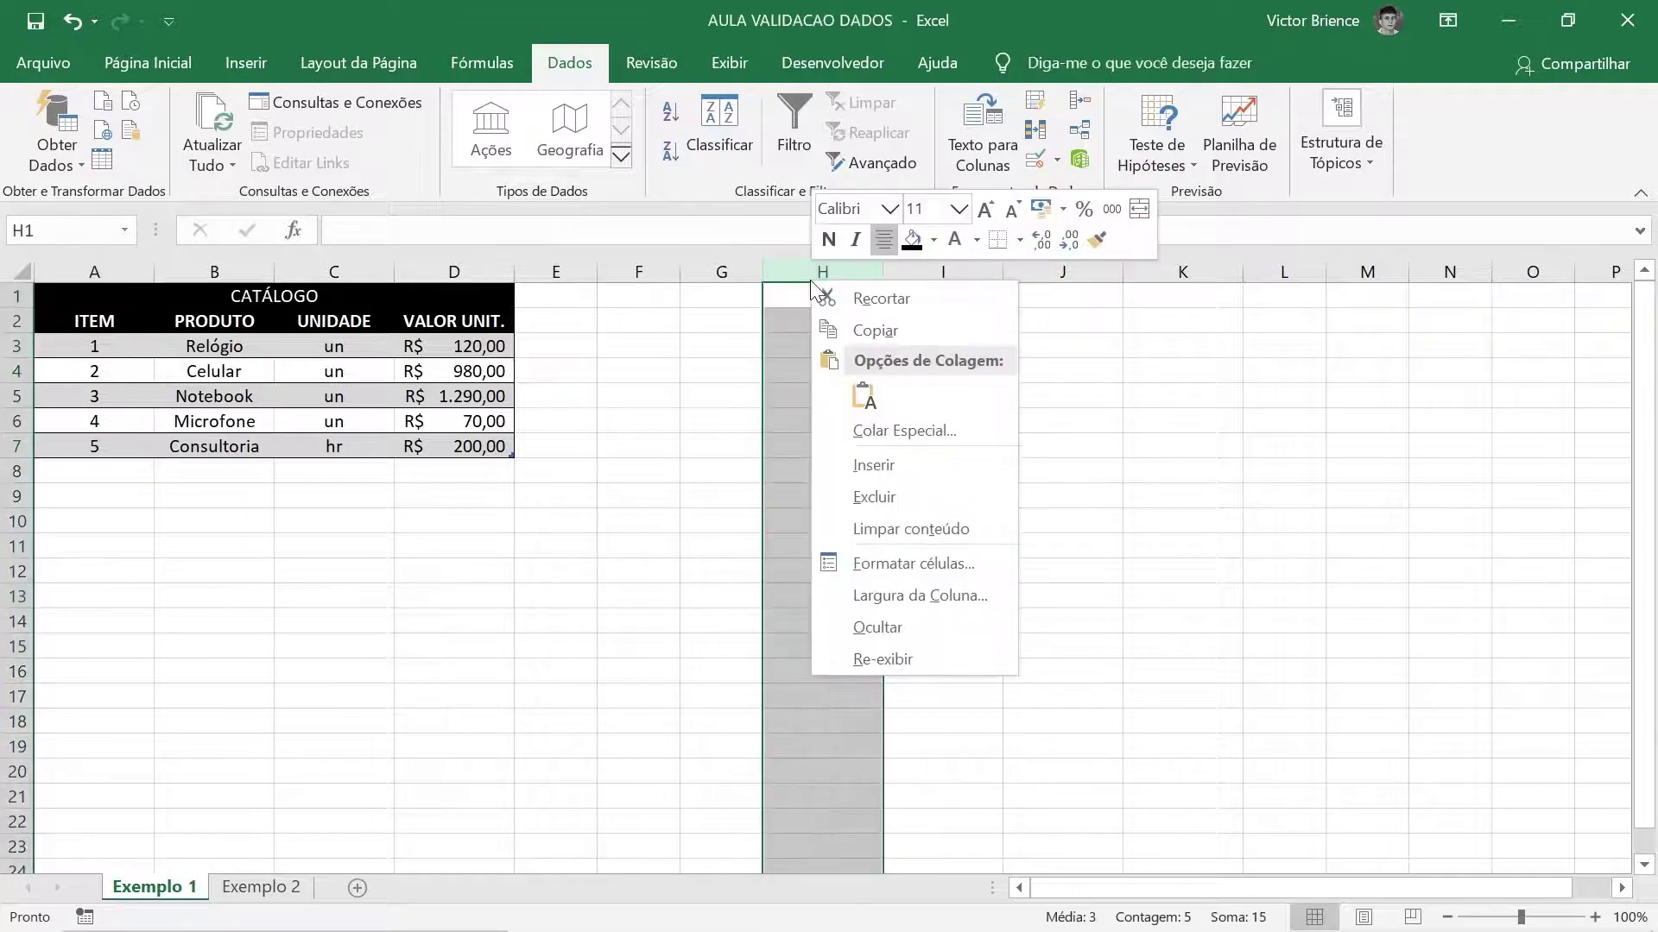
pyautogui.click(872, 627)
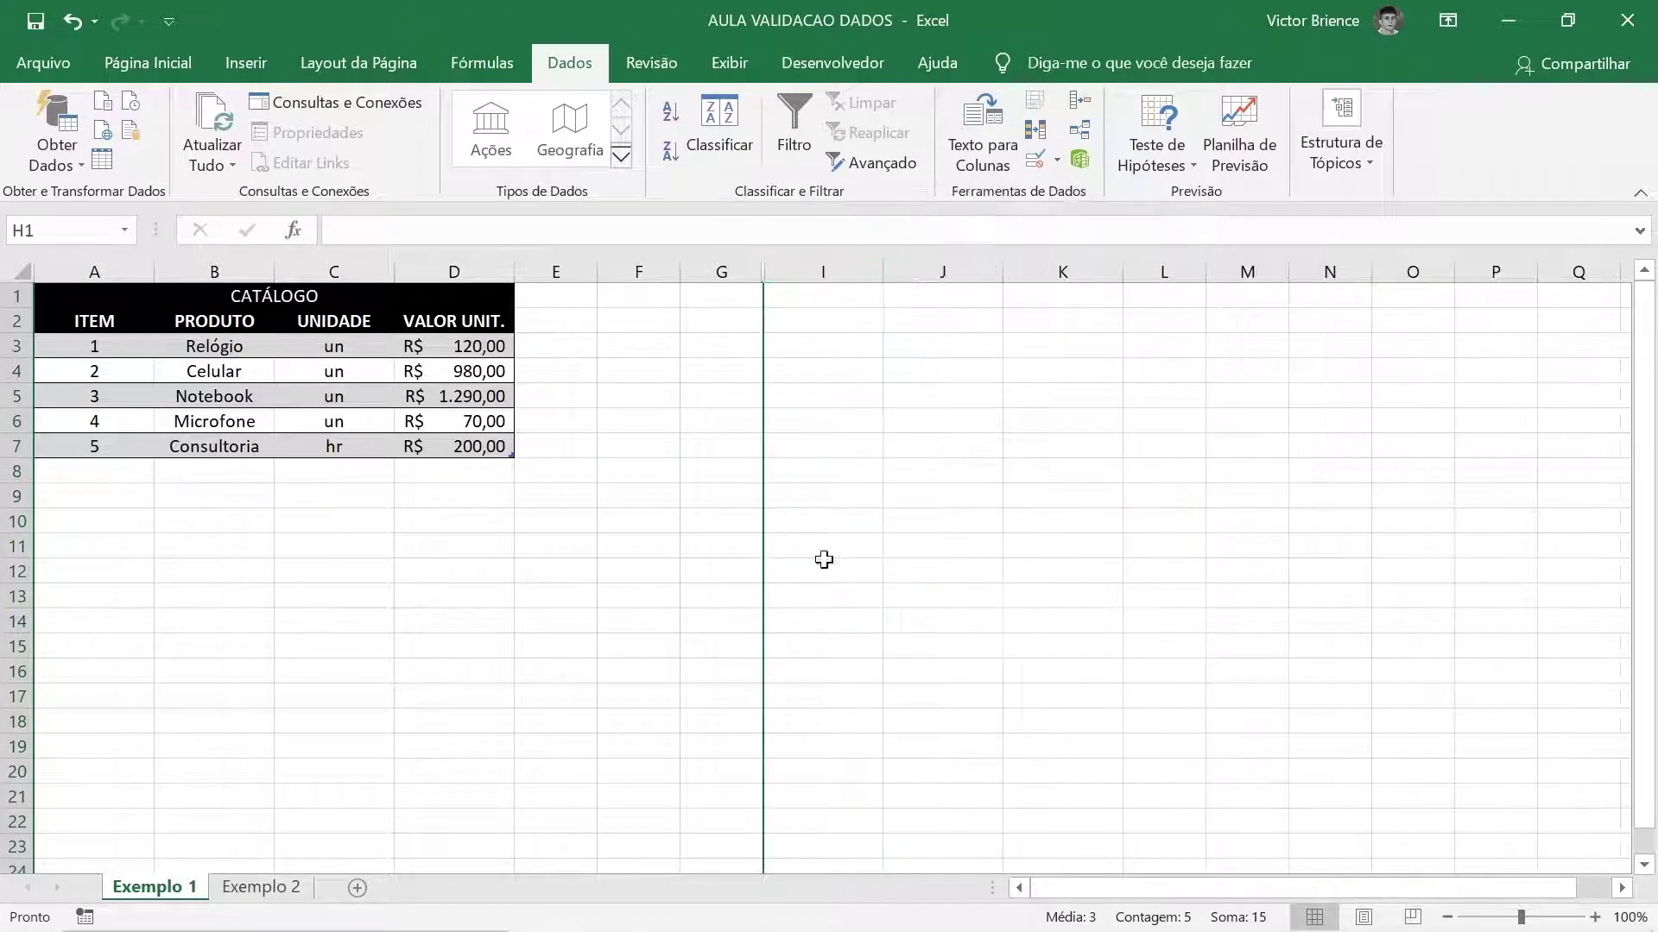
pyautogui.click(876, 425)
pyautogui.click(365, 562)
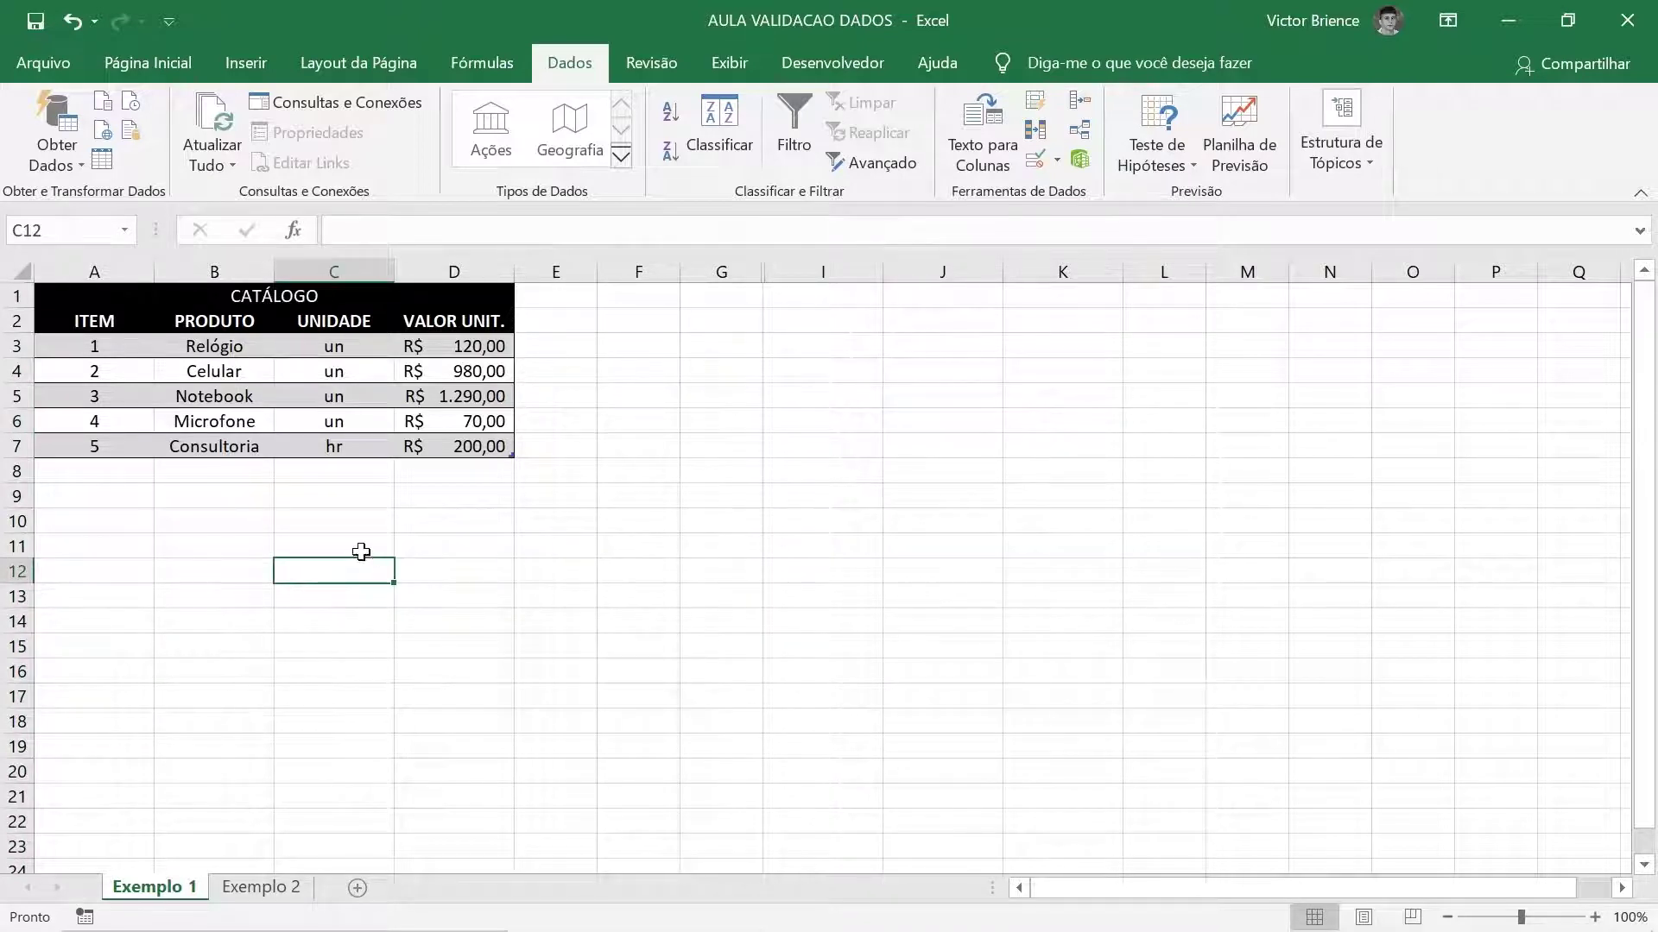
pyautogui.click(777, 422)
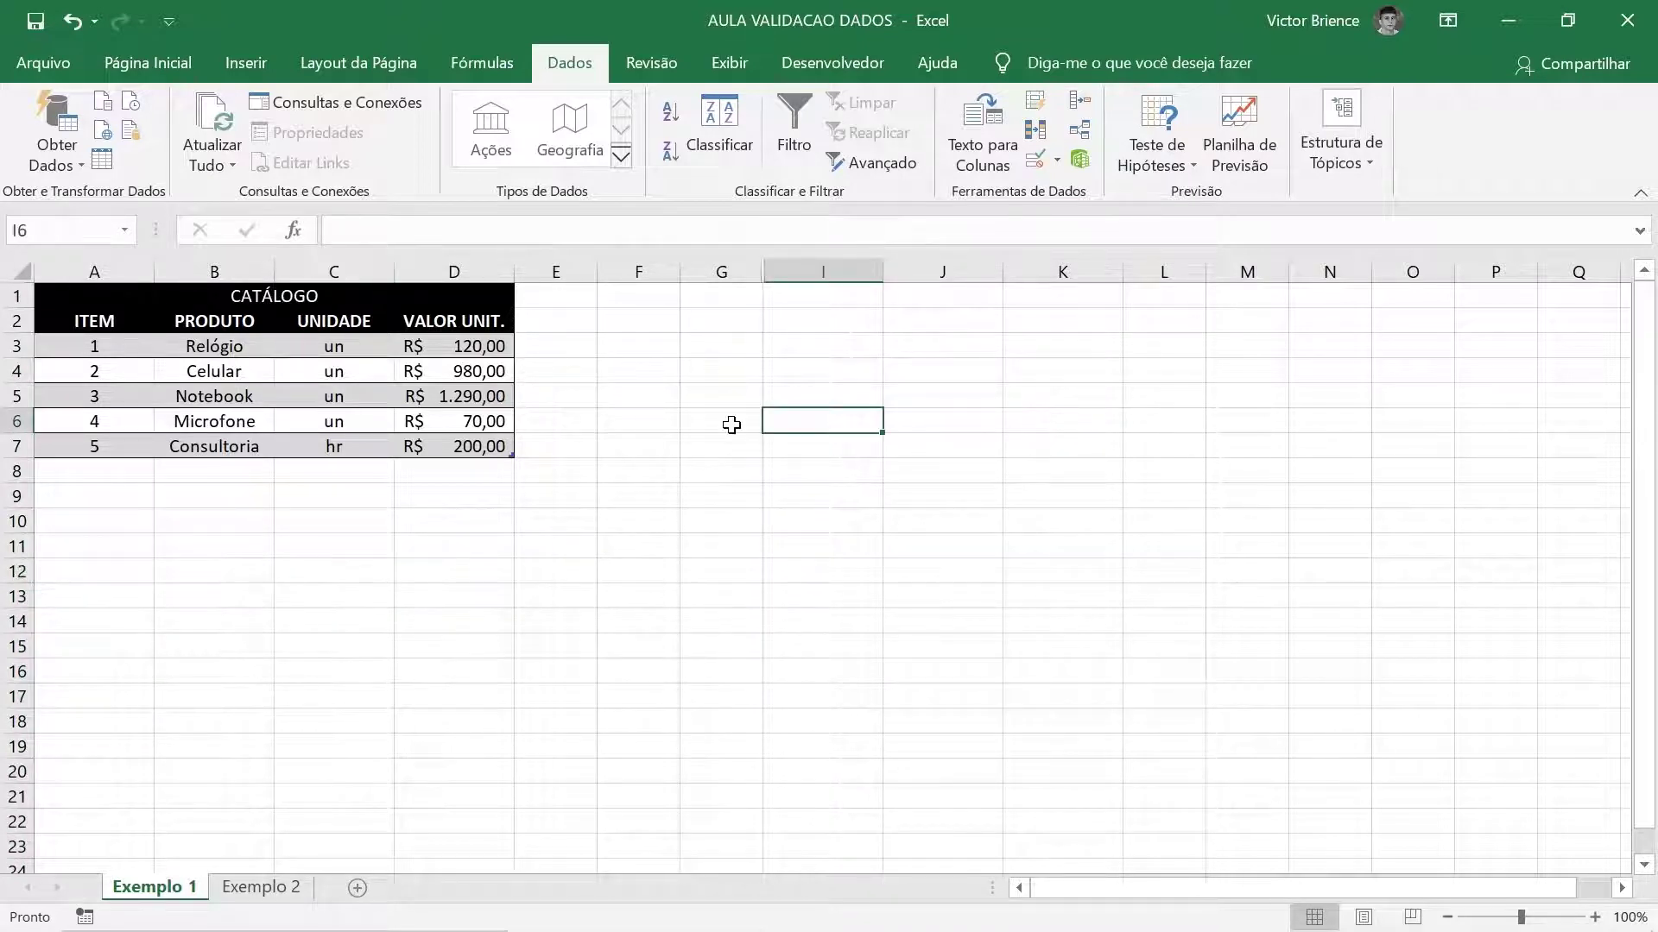
# - Switch to the Exemplo 2 sheet, whose VENDAS table begins with item 1, Relógio
pyautogui.click(280, 889)
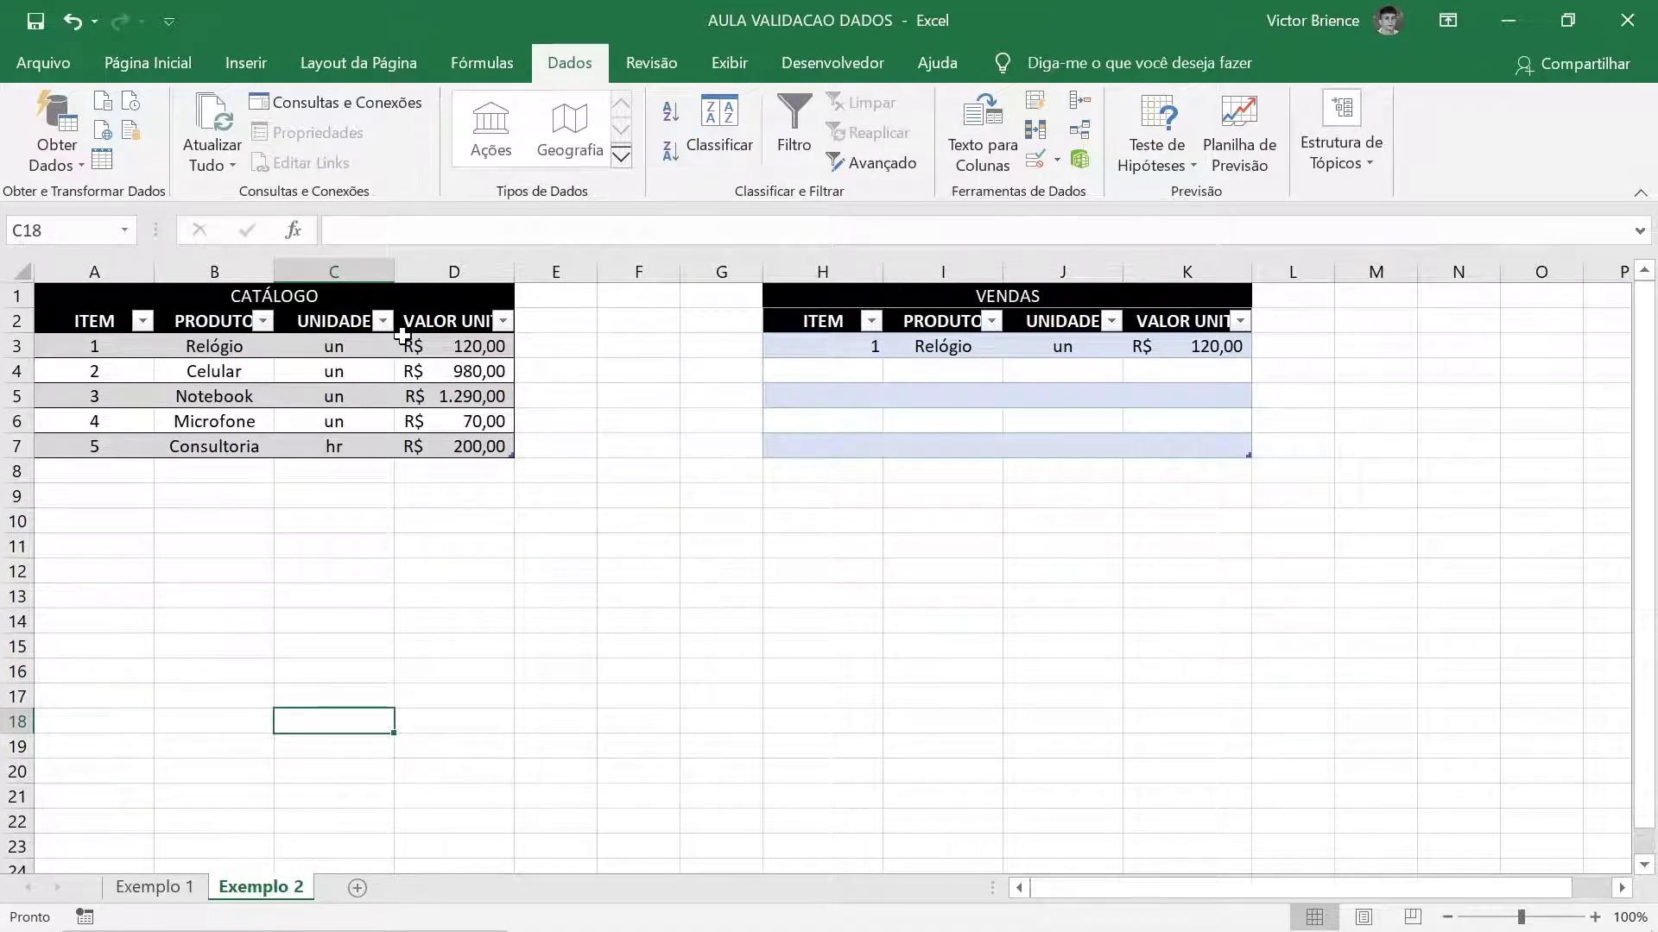
pyautogui.click(821, 345)
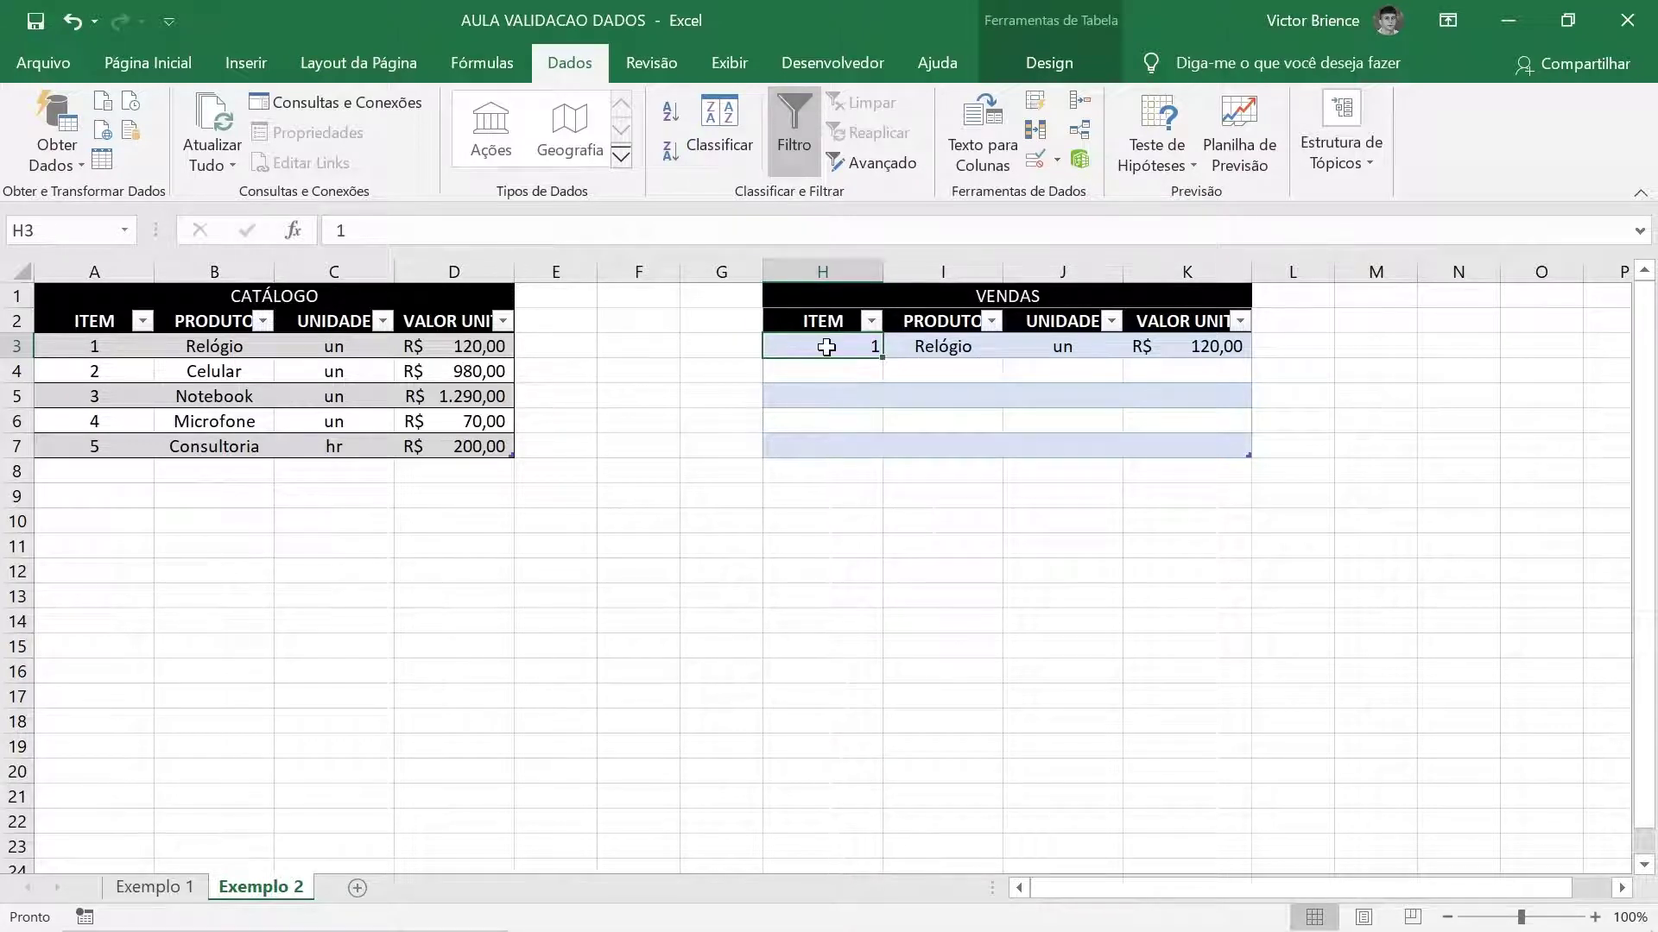
pyautogui.write('2')
pyautogui.press('Return')
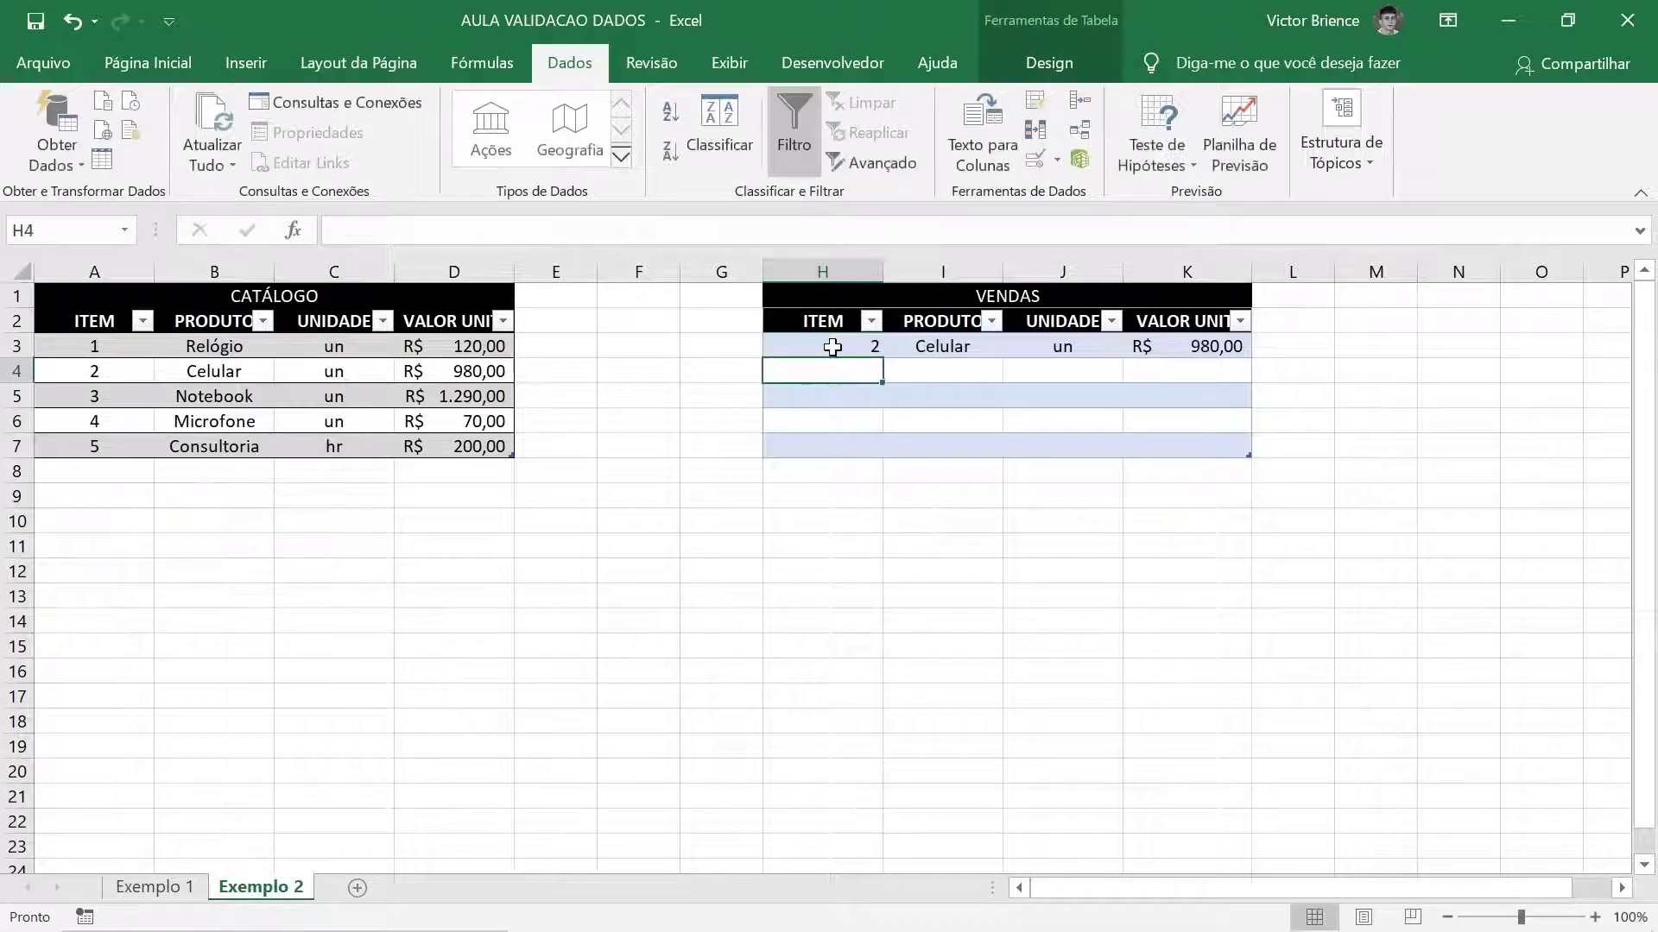
pyautogui.click(832, 347)
pyautogui.write('3')
pyautogui.hotkey('ctrl', 'Return')
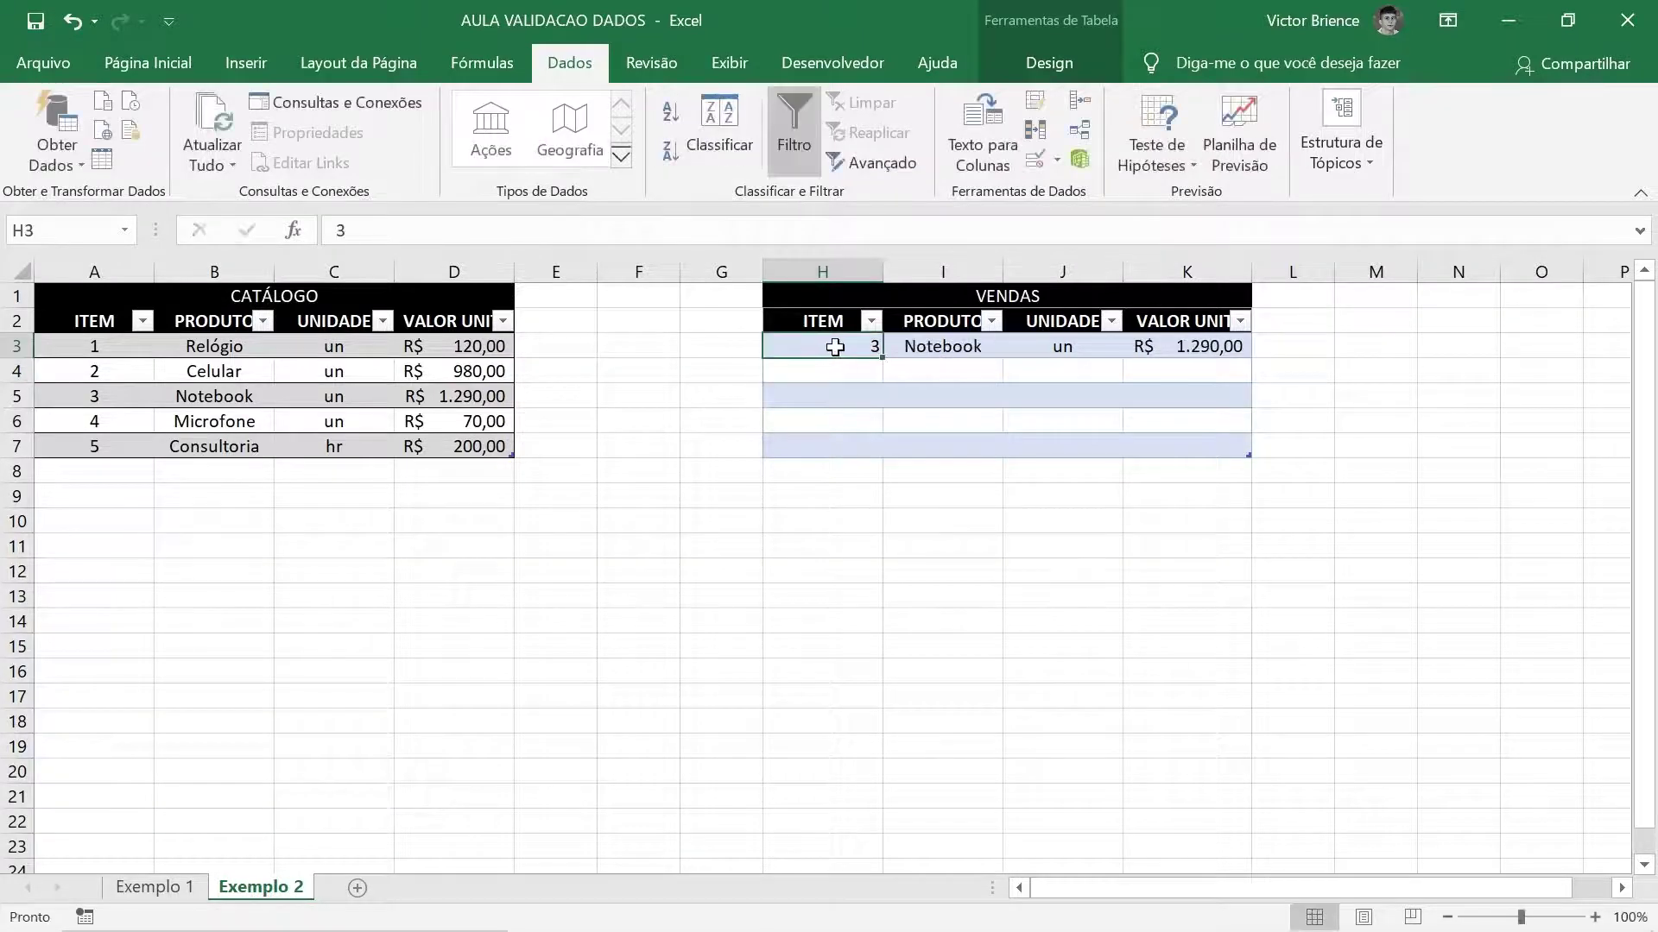
pyautogui.write('1')
pyautogui.hotkey('ctrl', 'Return')
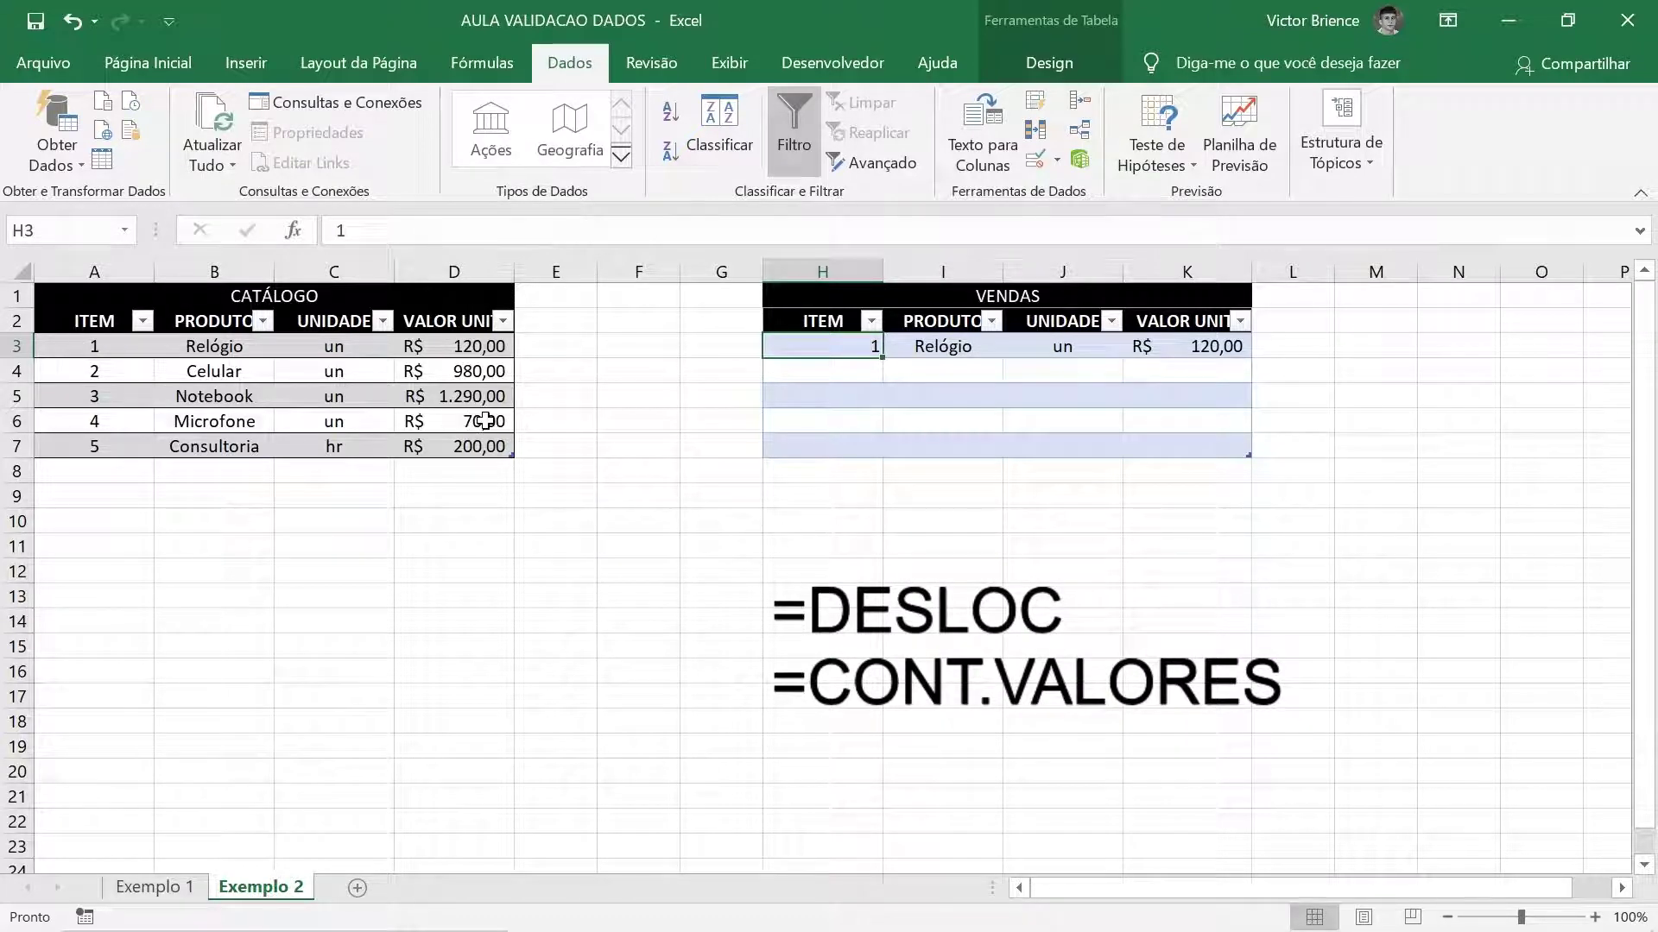
pyautogui.click(104, 345)
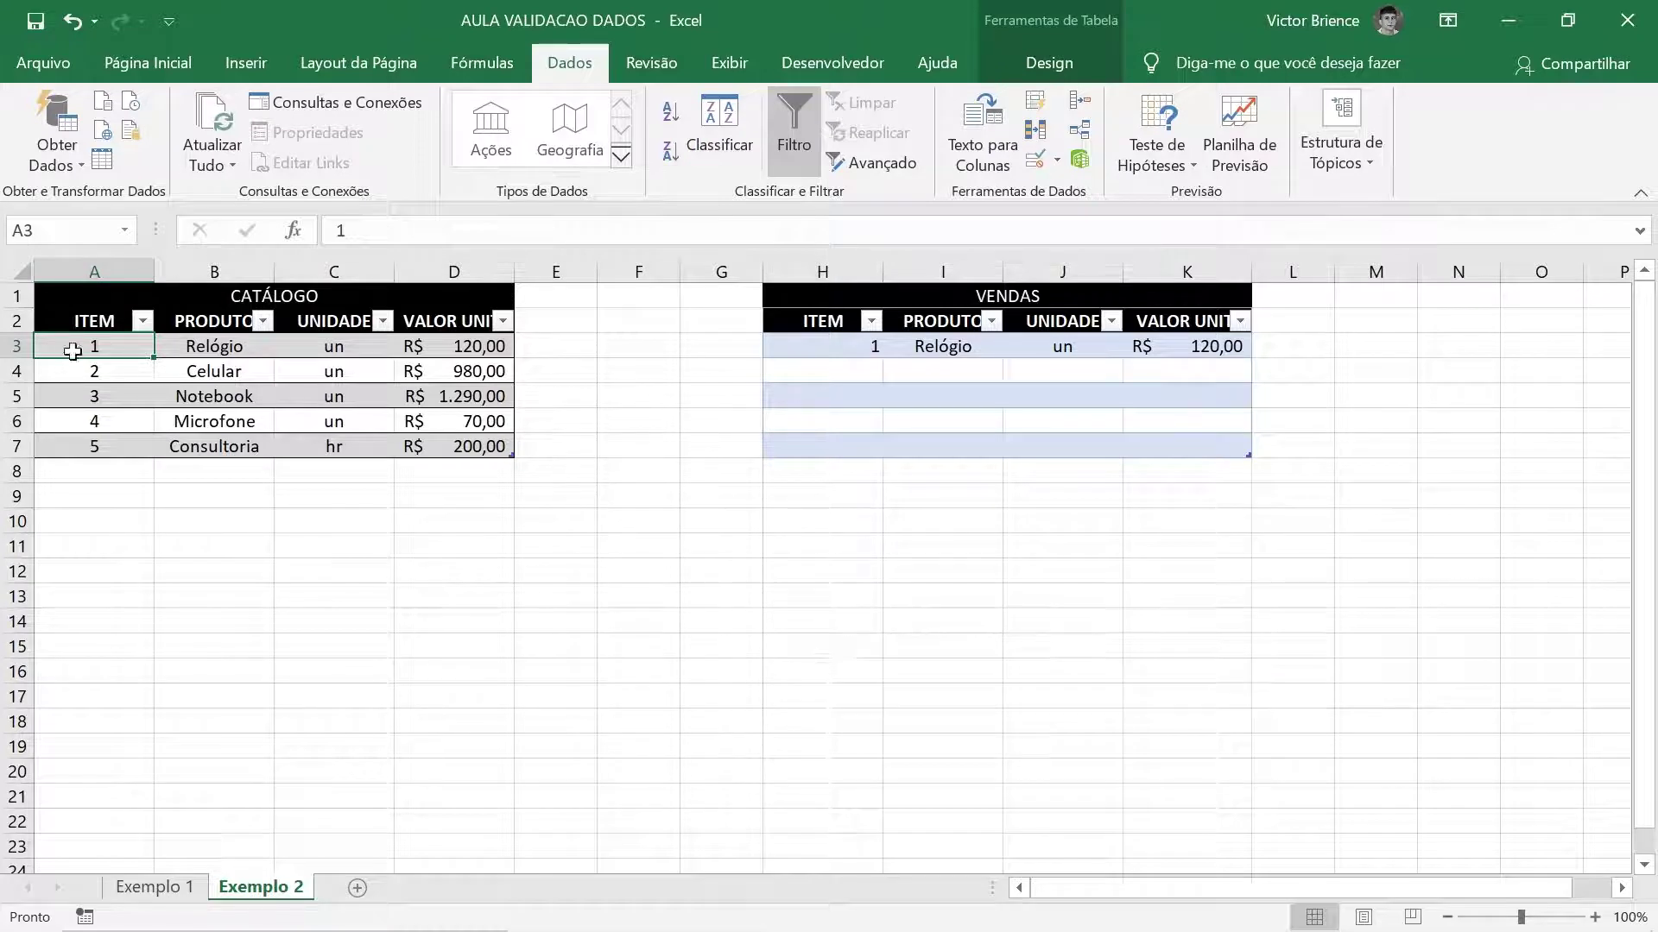
pyautogui.moveTo(91, 347)
pyautogui.mouseDown()
pyautogui.moveTo(133, 581)
pyautogui.moveTo(124, 710)
pyautogui.mouseUp()
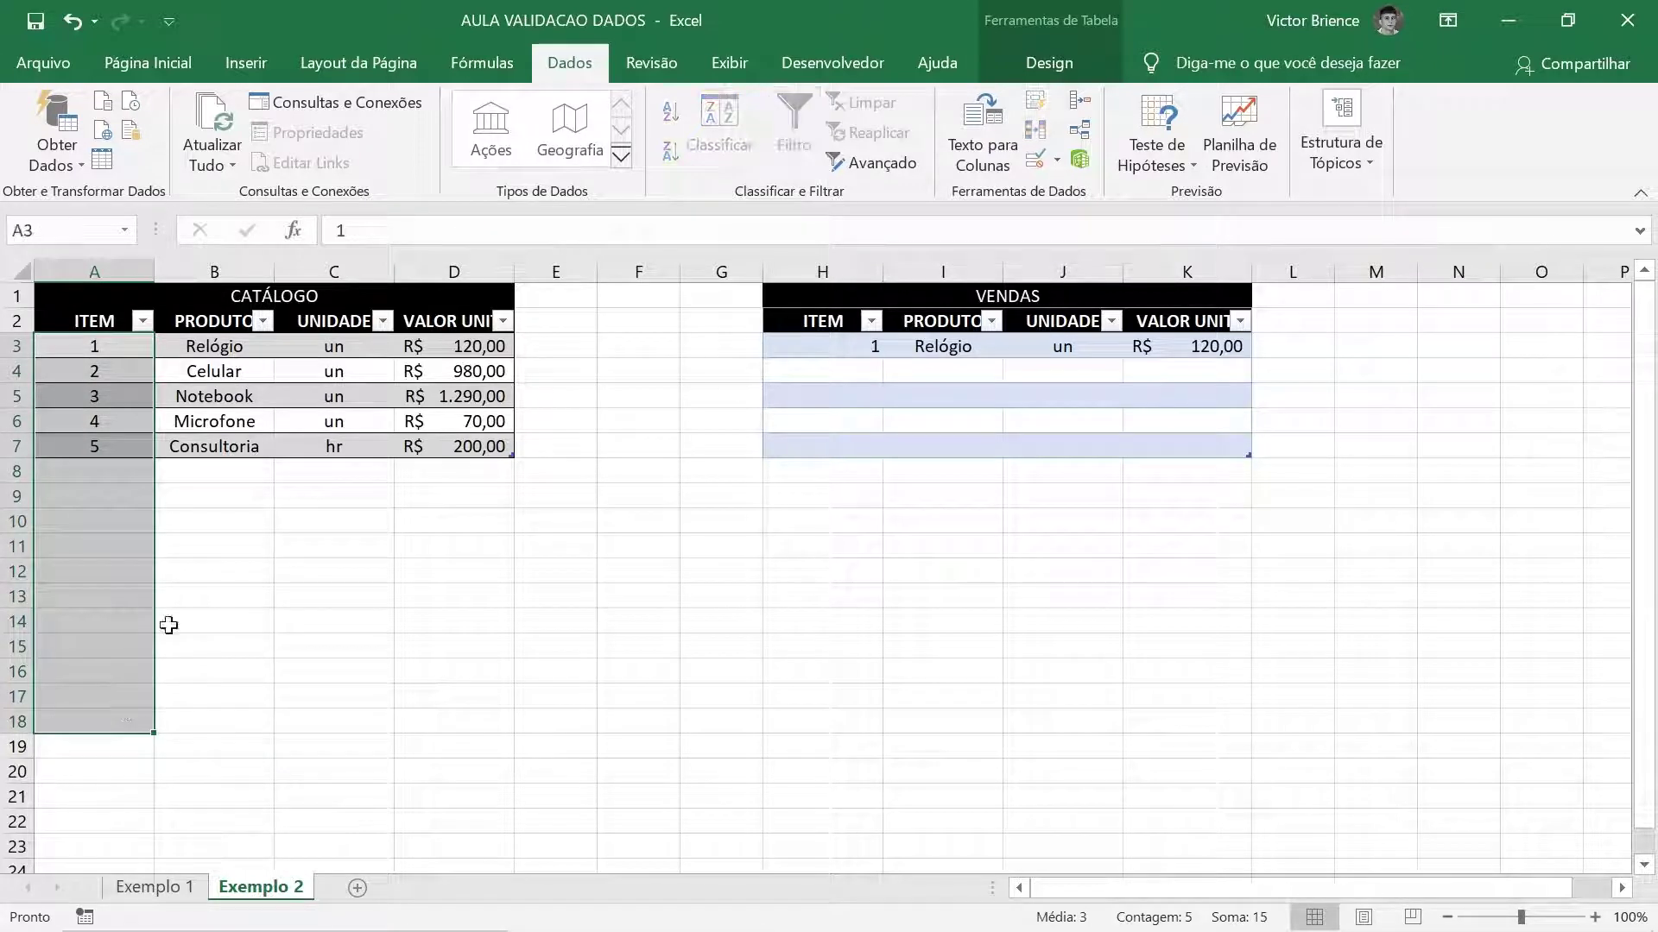
pyautogui.click(815, 345)
pyautogui.click(791, 516)
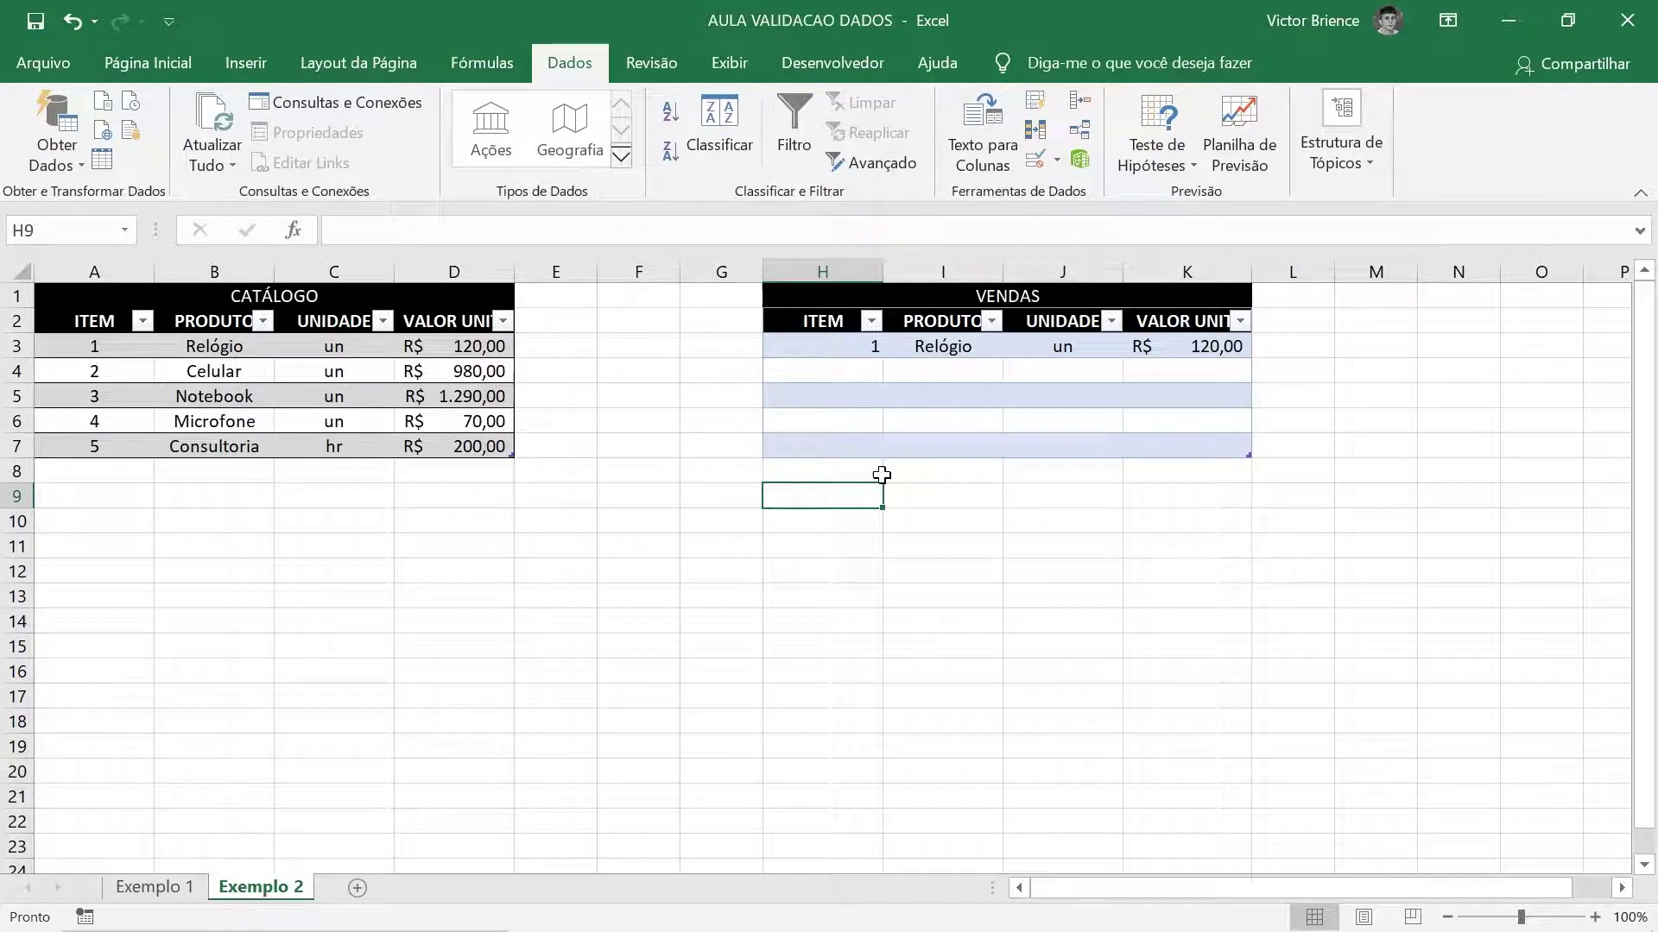
# - Begin H9's formula as =DESLOC($A$3;0;0;CONT.VALORES( with an absolute A3 reference
pyautogui.write('=desloc')
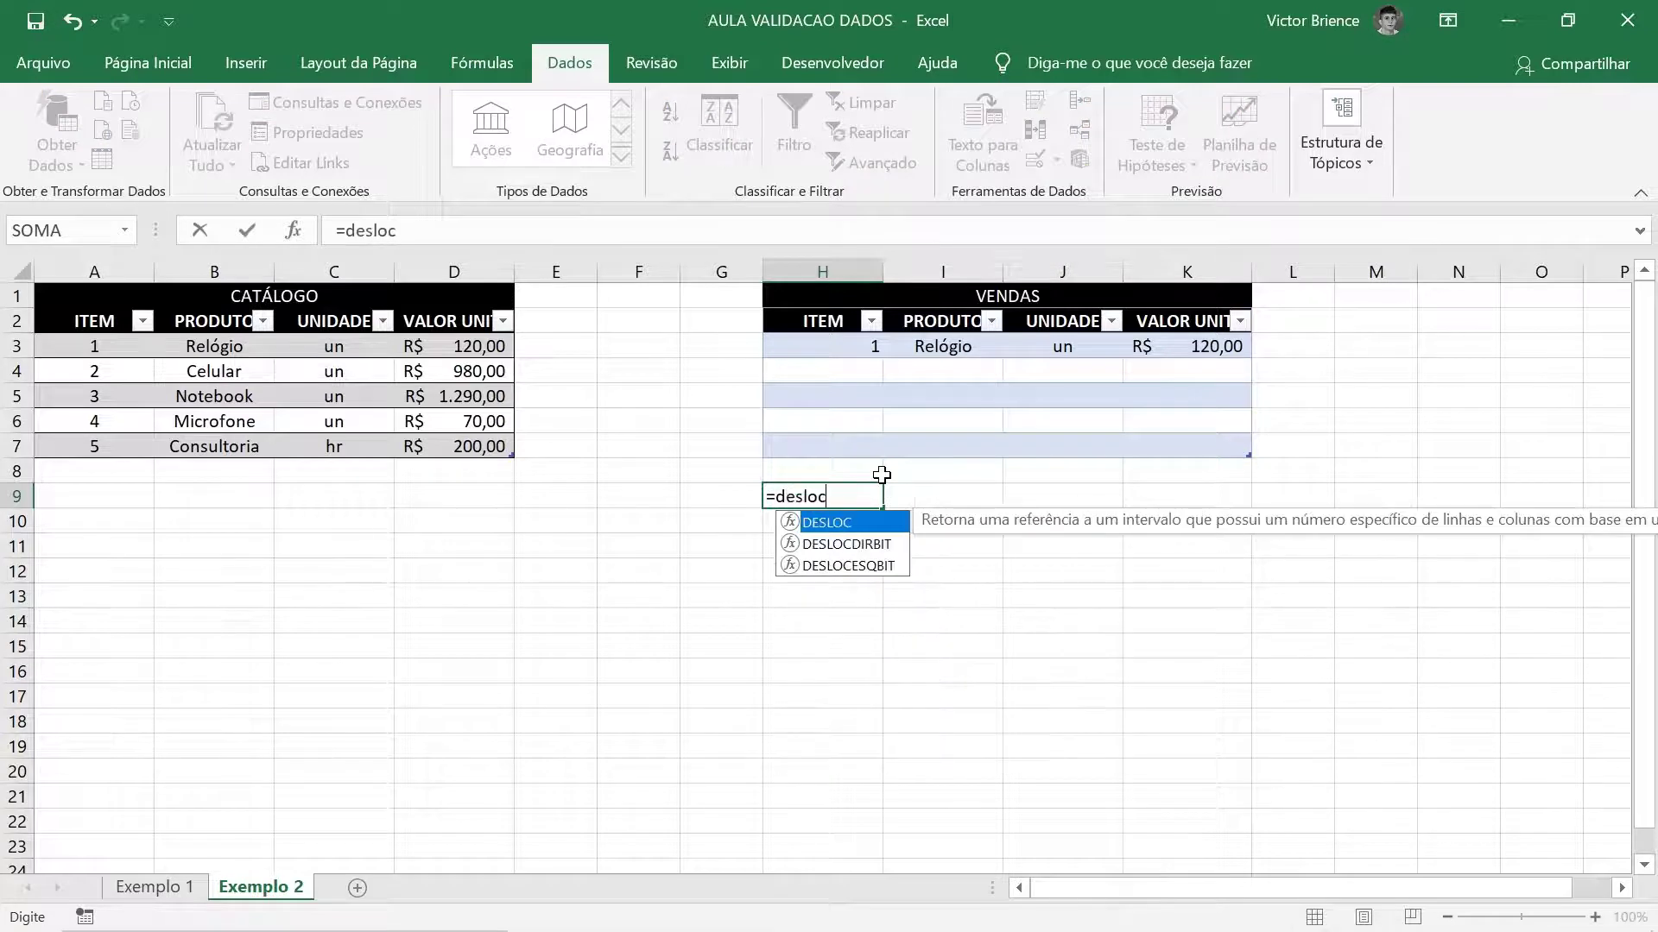
pyautogui.doubleClick(856, 524)
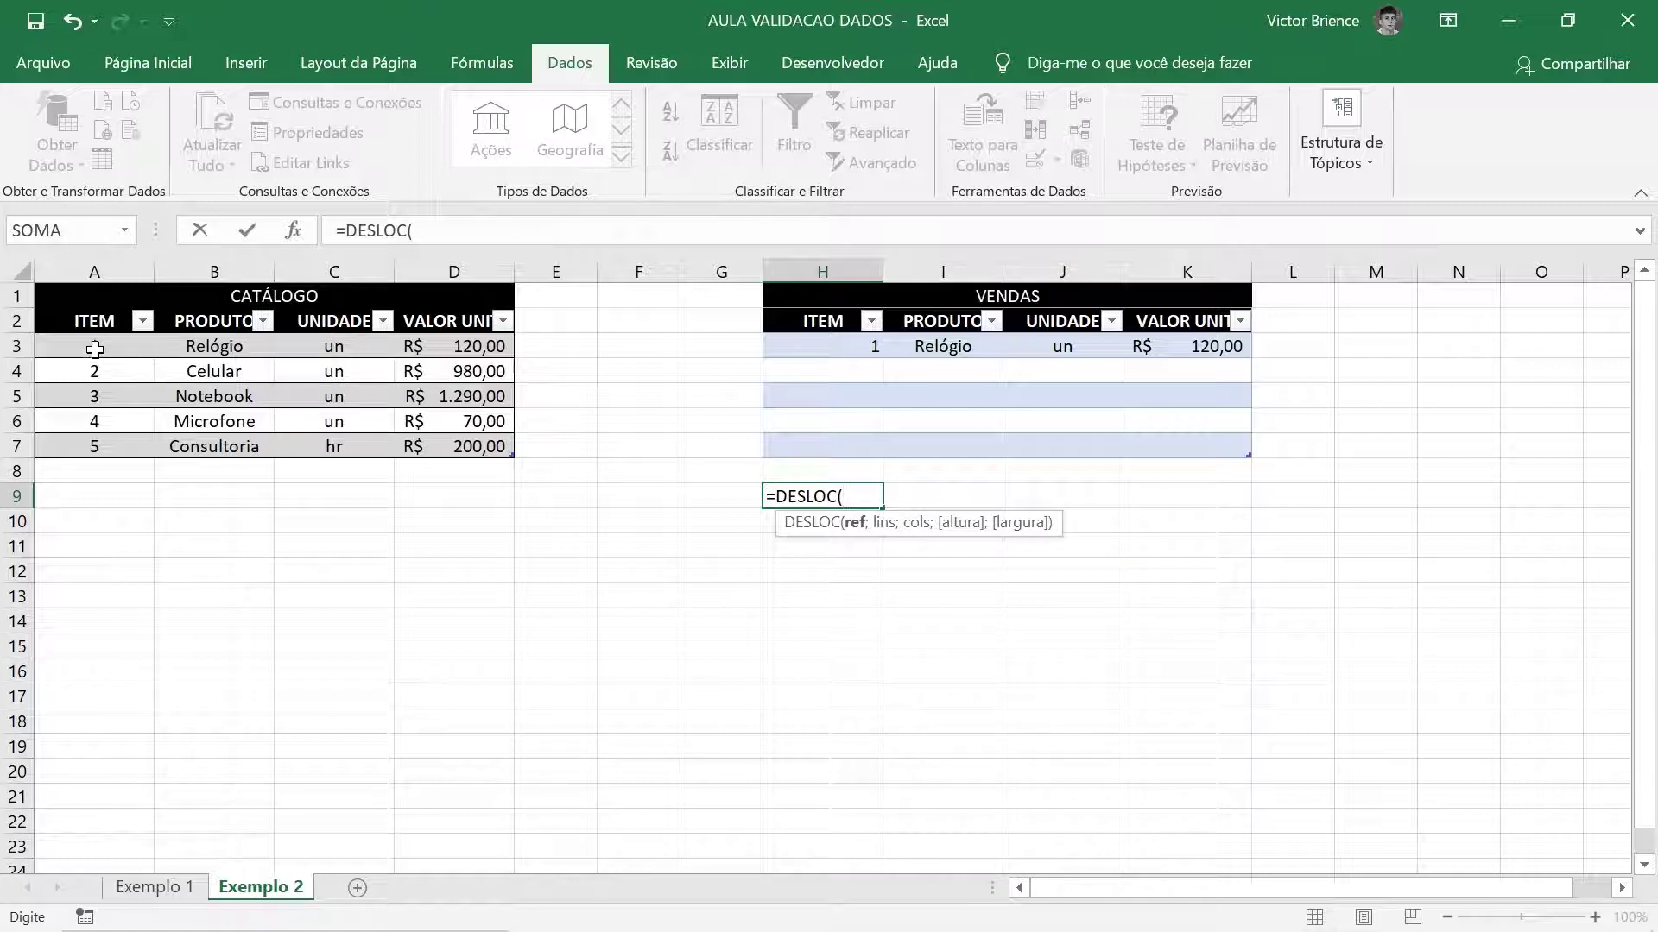
pyautogui.click(89, 346)
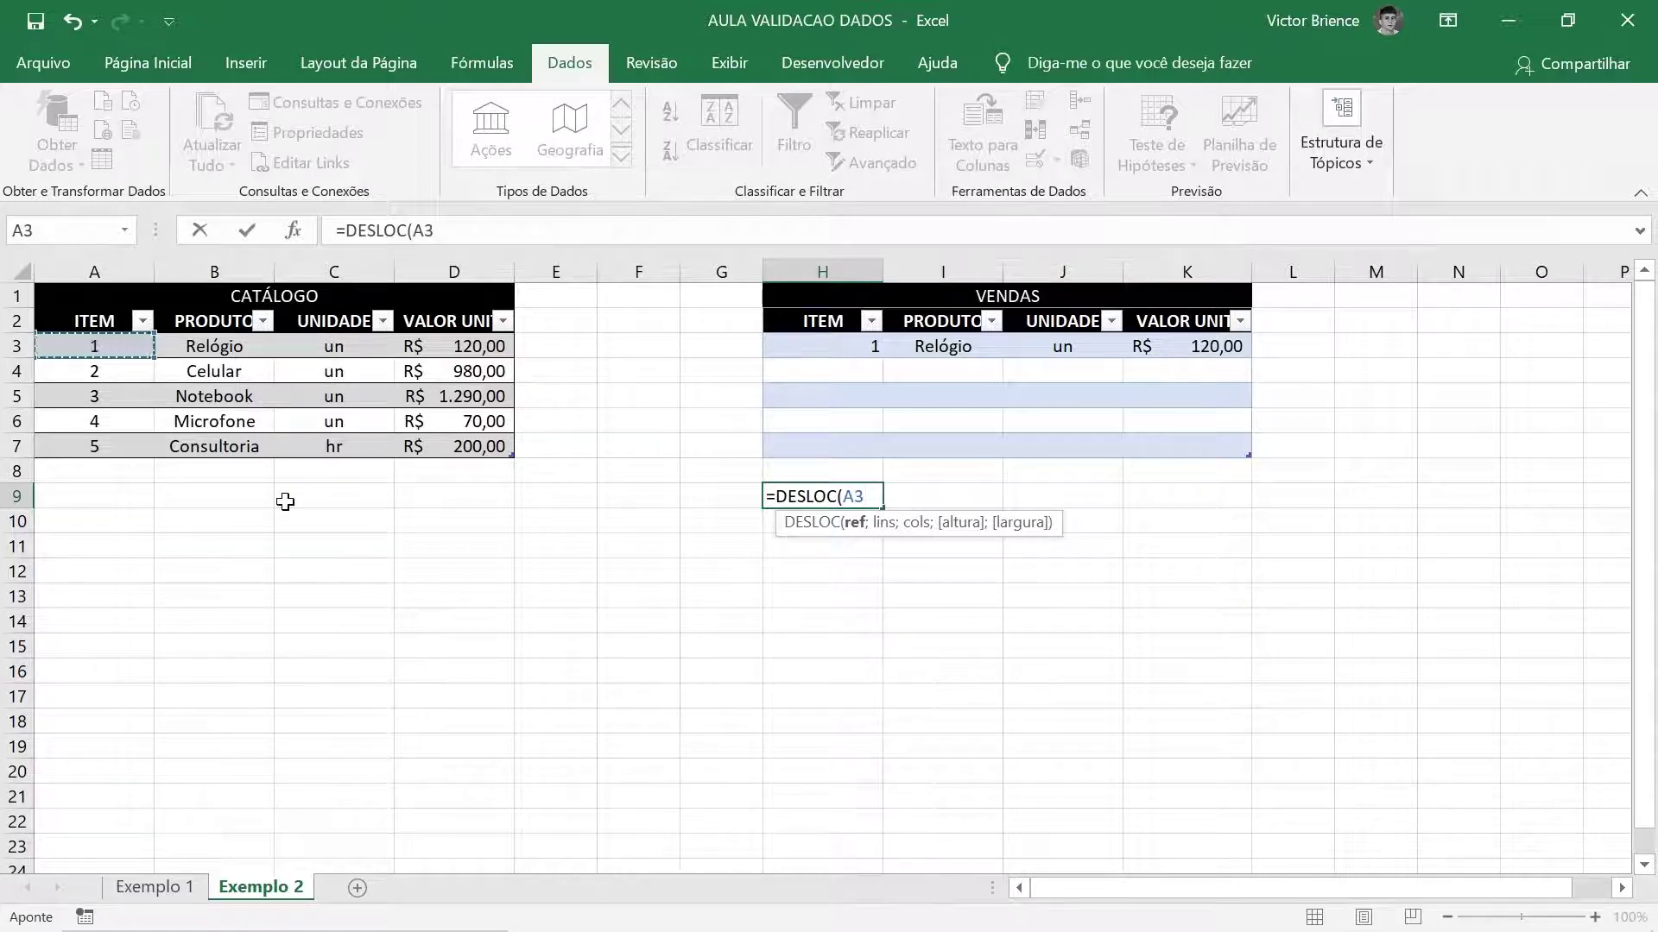
pyautogui.press('F4')
pyautogui.write('$A$3;')
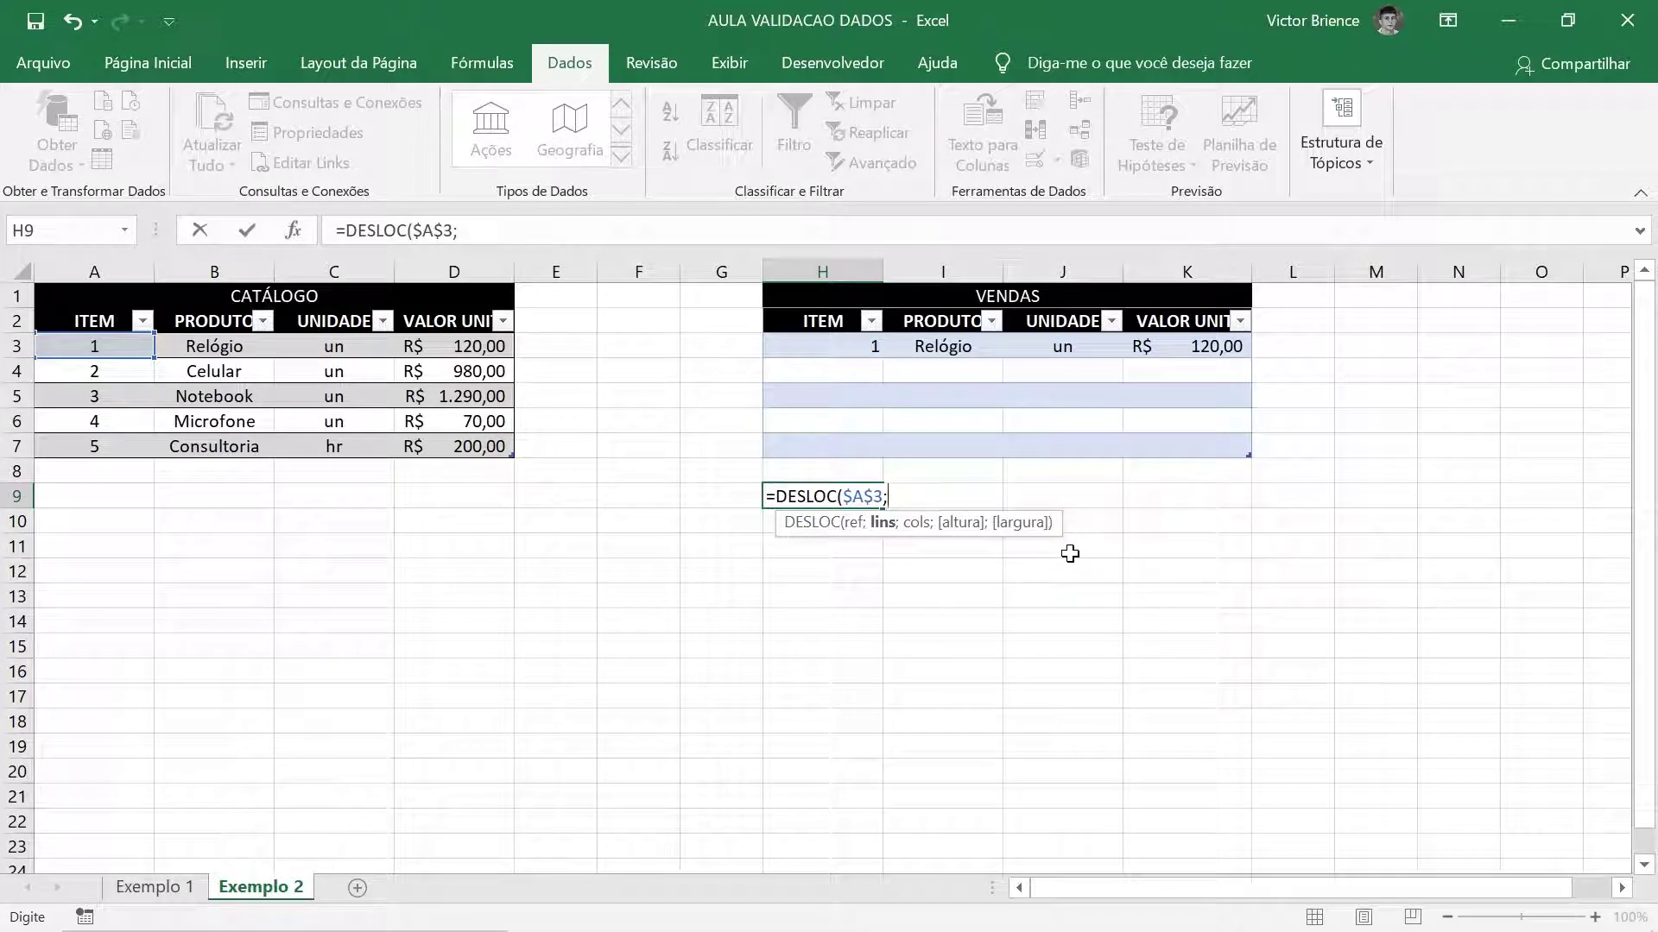
pyautogui.write('0;0')
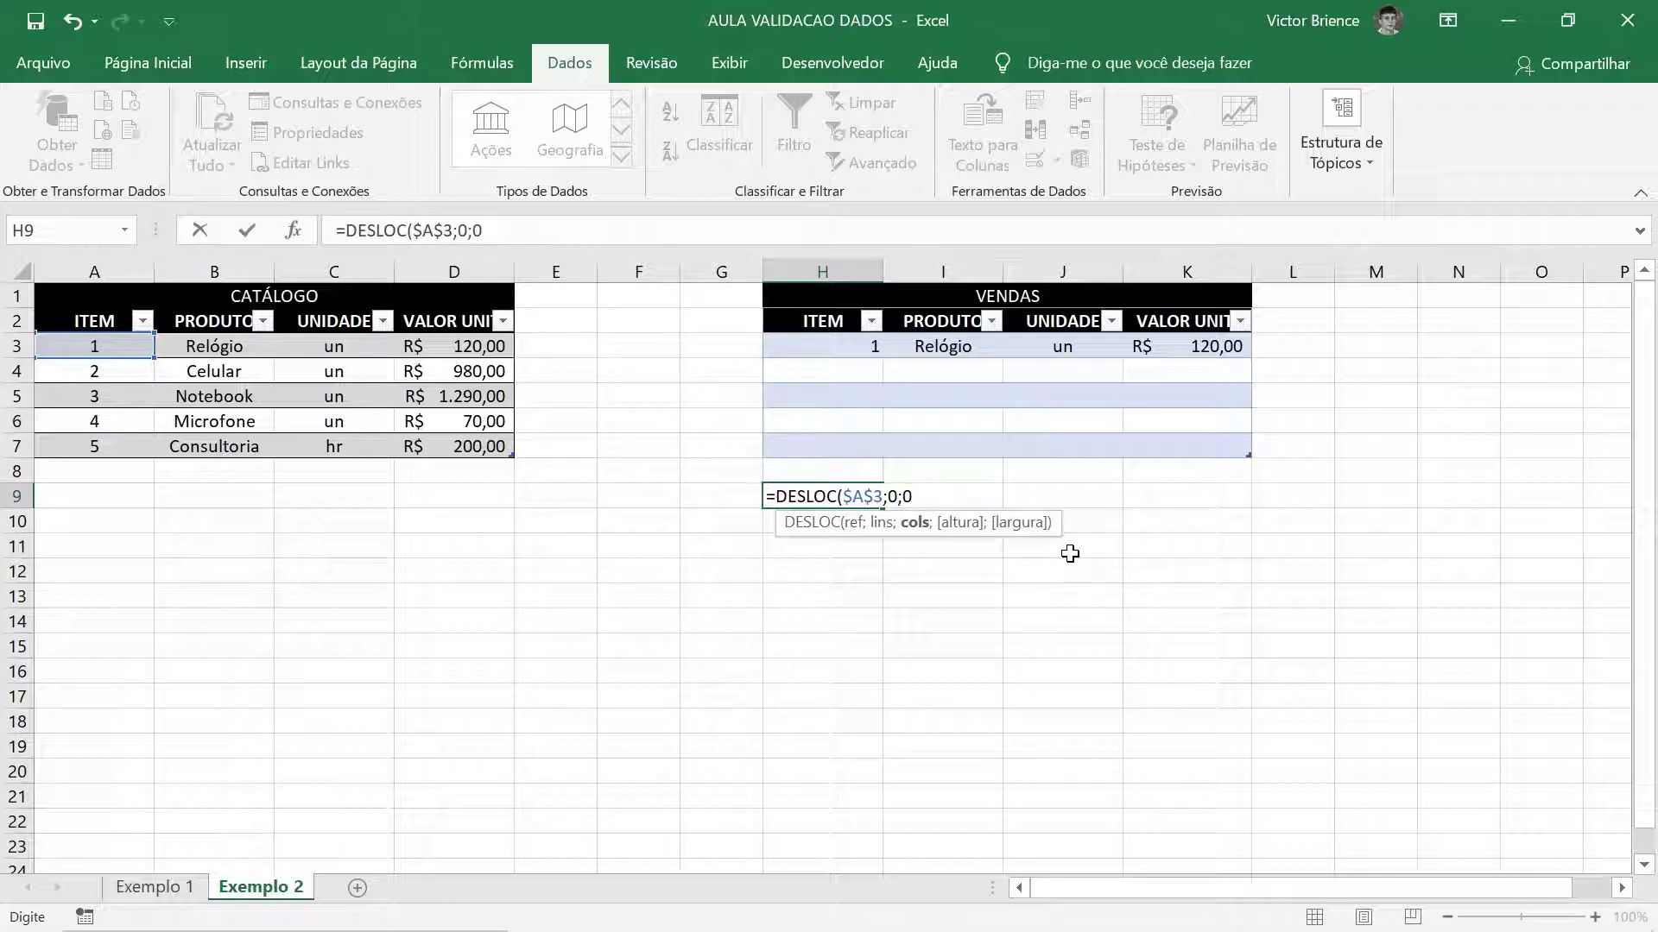
pyautogui.write(';')
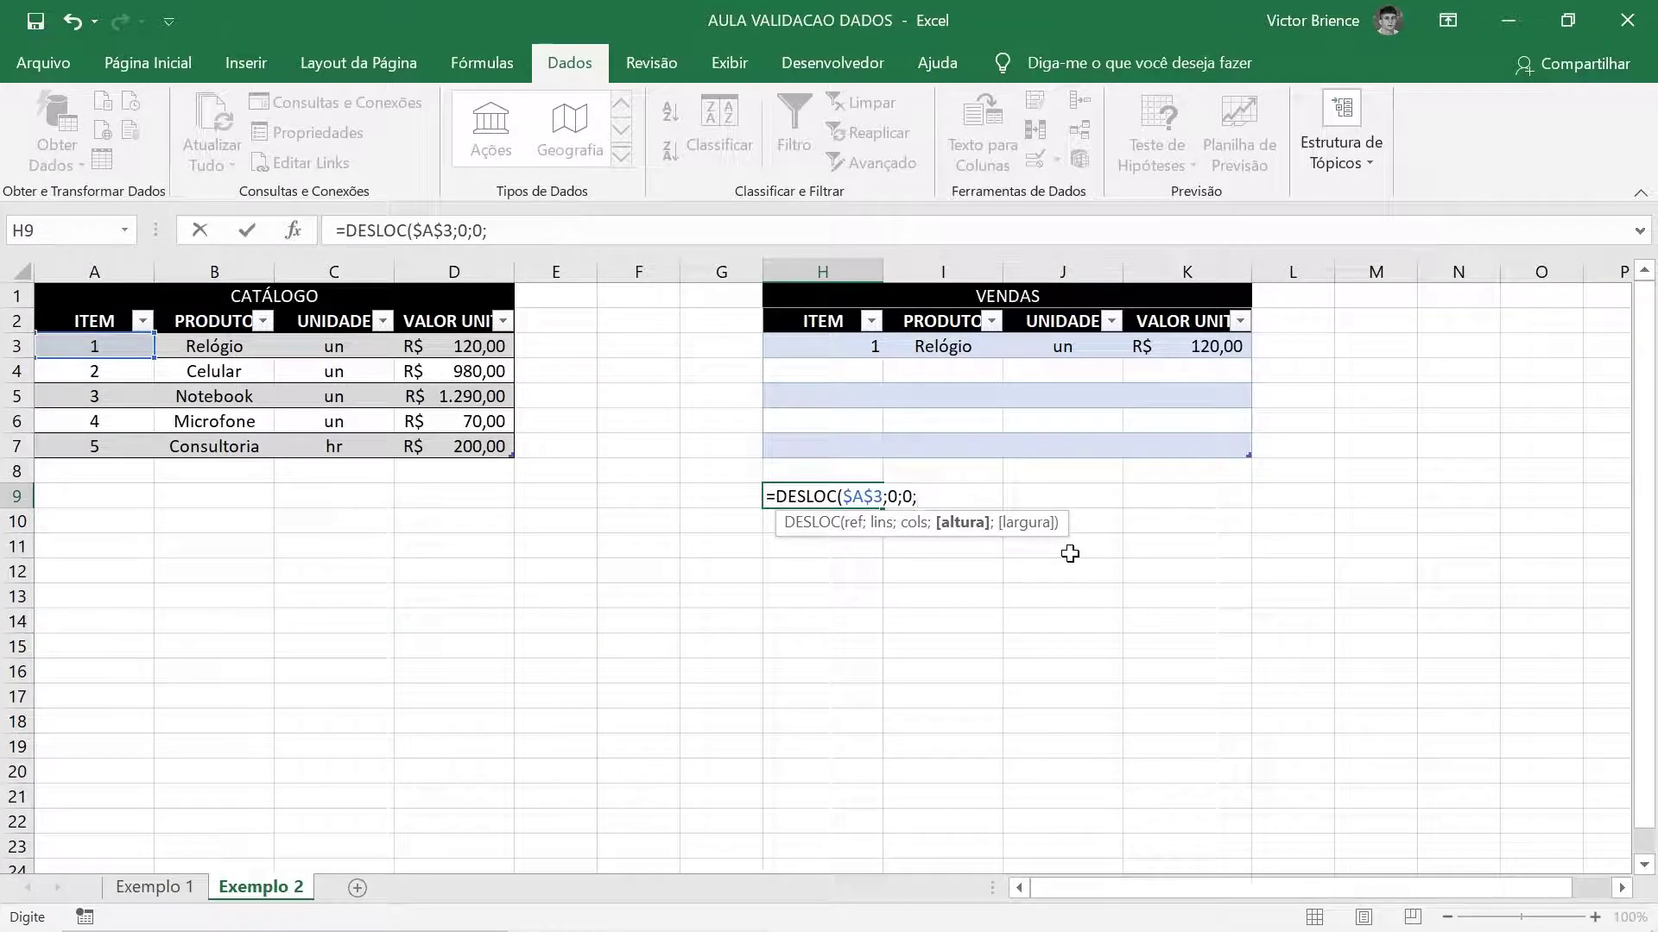
pyautogui.write('cont.')
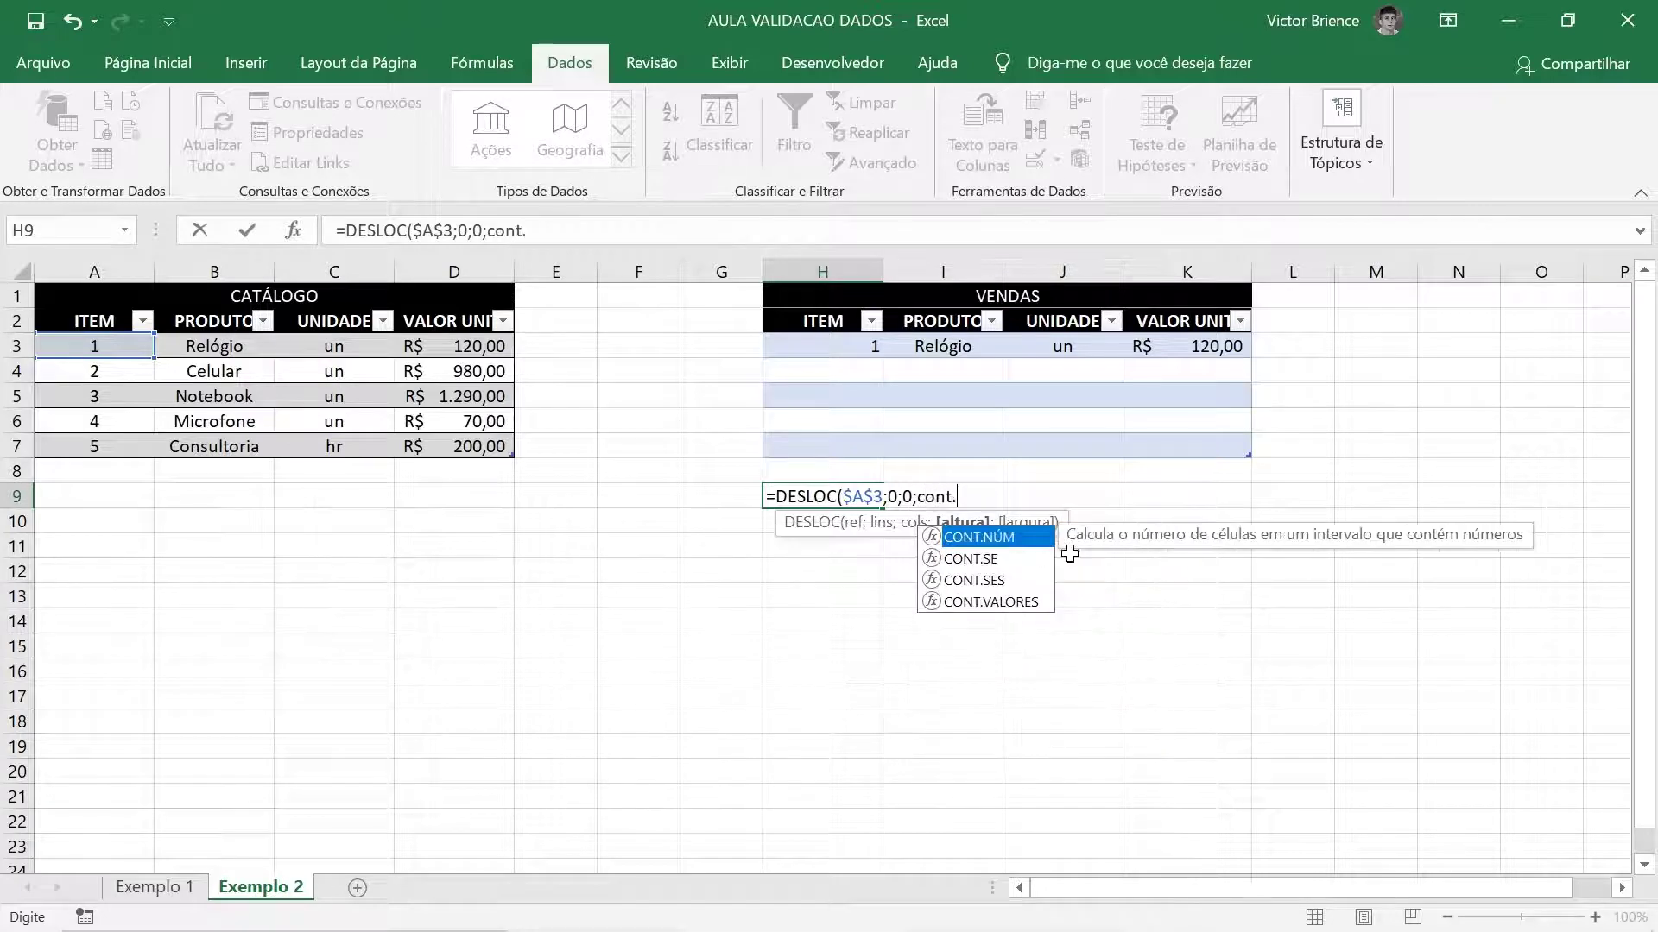
pyautogui.doubleClick(981, 602)
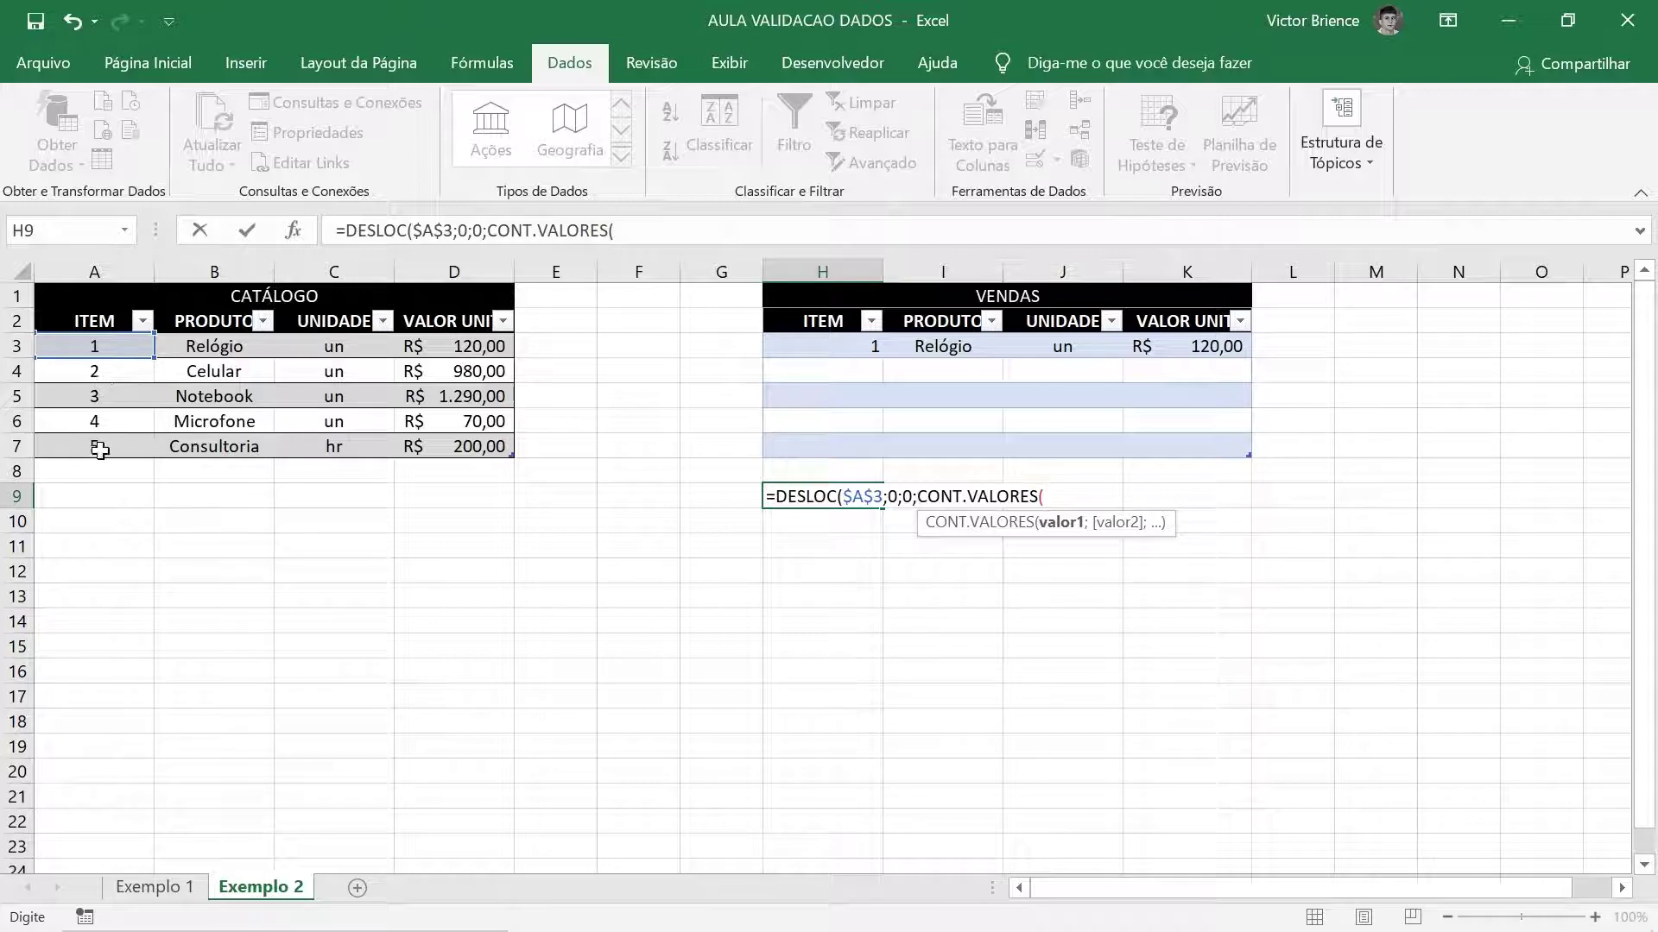
# - Complete H9 as =DESLOC($A$3;0;0;CONT.VALORES($A$3:$A$100);1), which returns #VALOR!
pyautogui.moveTo(89, 350)
pyautogui.mouseDown()
pyautogui.moveTo(111, 501)
pyautogui.moveTo(108, 771)
pyautogui.mouseUp()
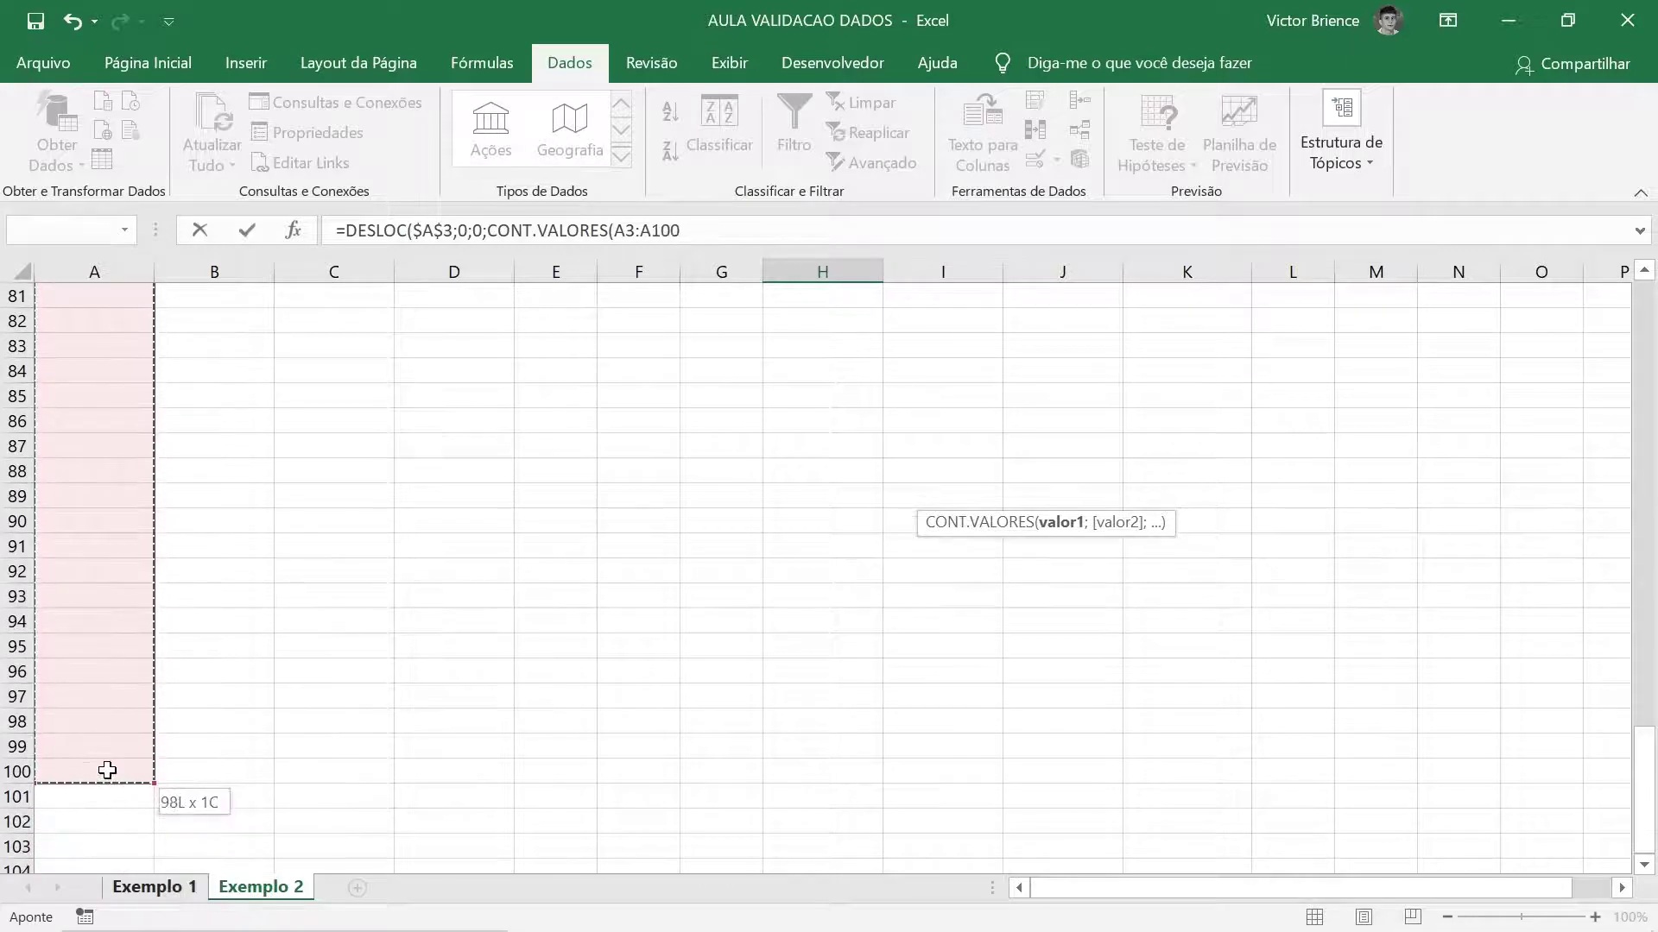
pyautogui.scroll(4, 696, 592)
pyautogui.scroll(4, 653, 552)
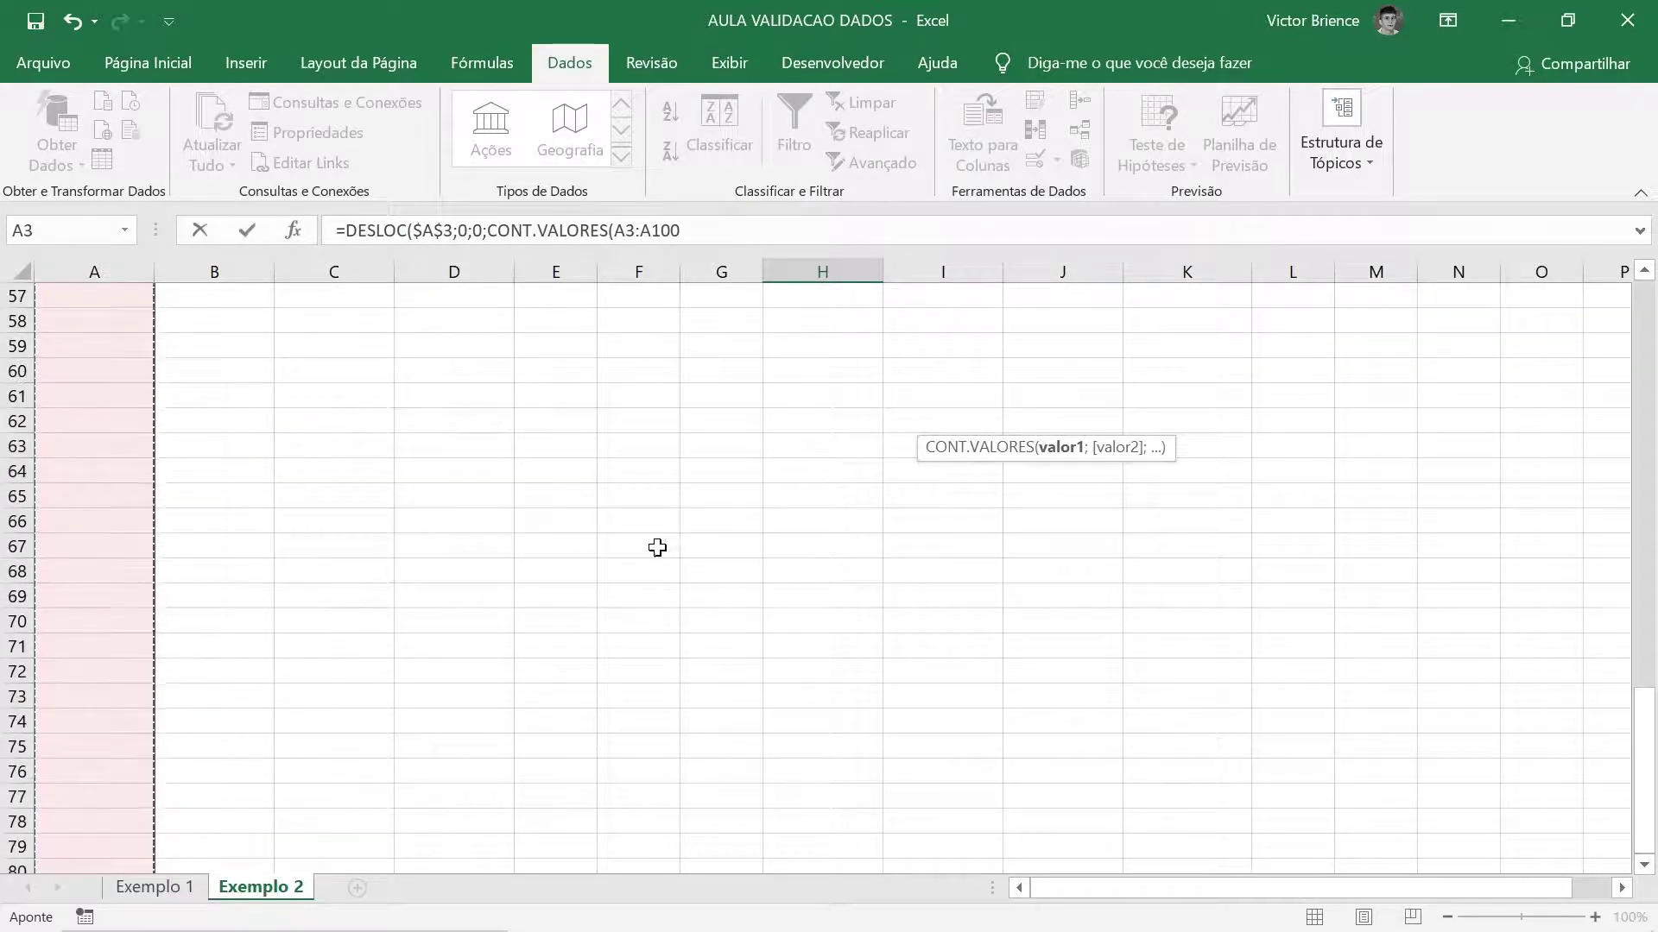
pyautogui.scroll(5, 655, 547)
pyautogui.scroll(4, 670, 544)
pyautogui.scroll(10, 681, 532)
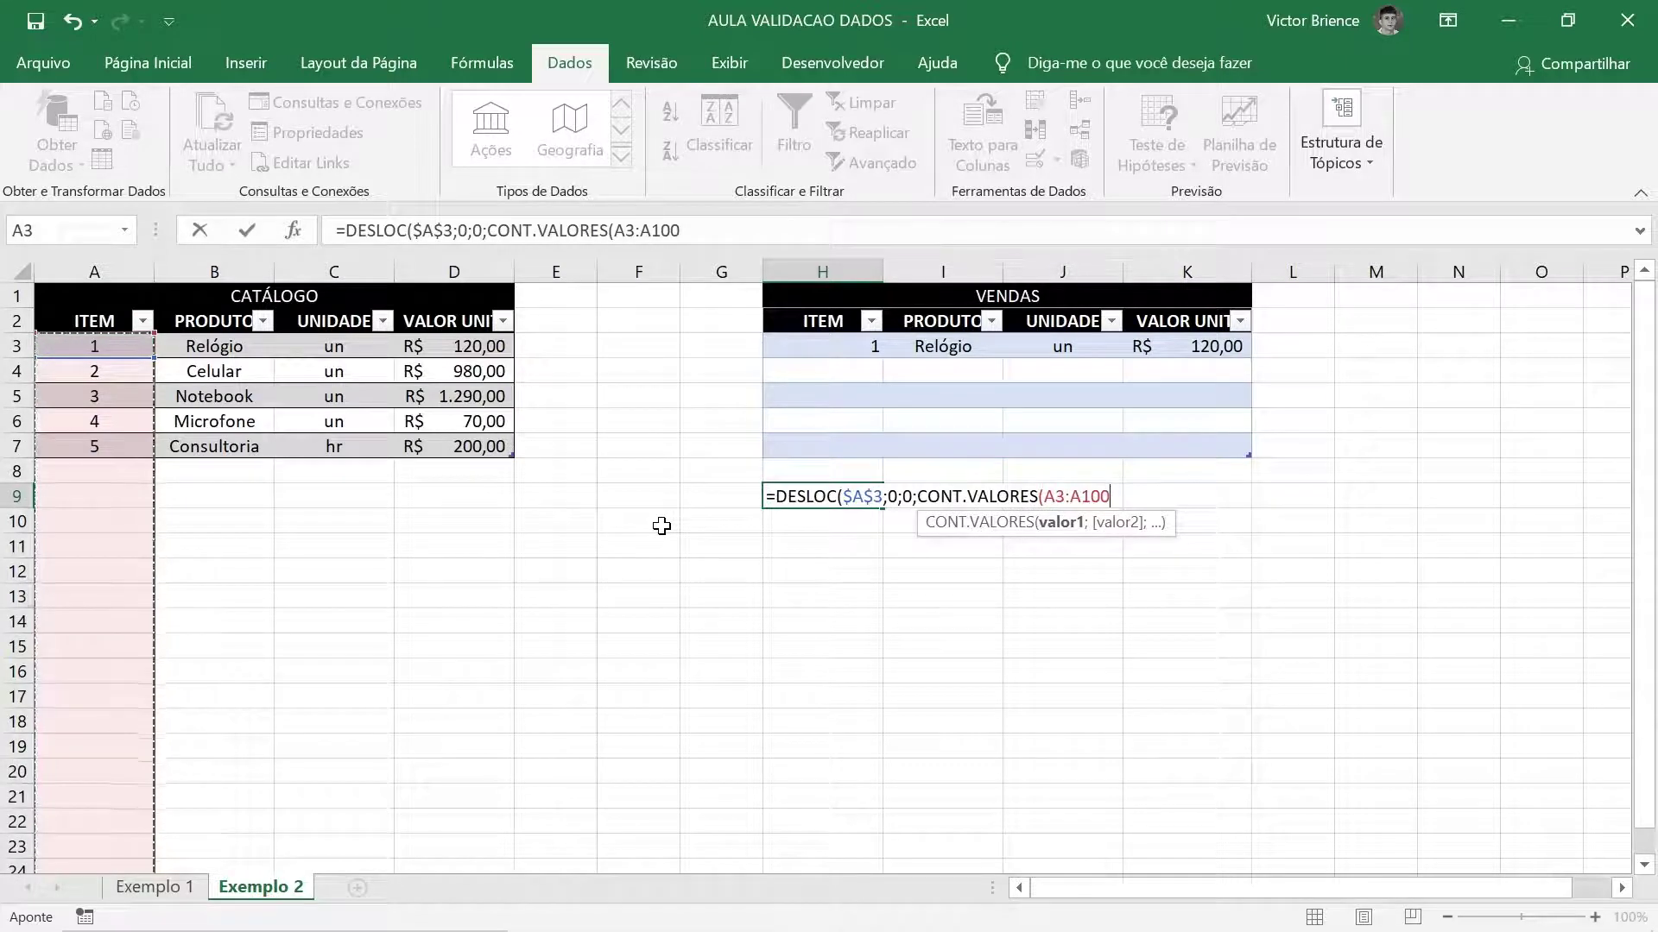
pyautogui.press('F4')
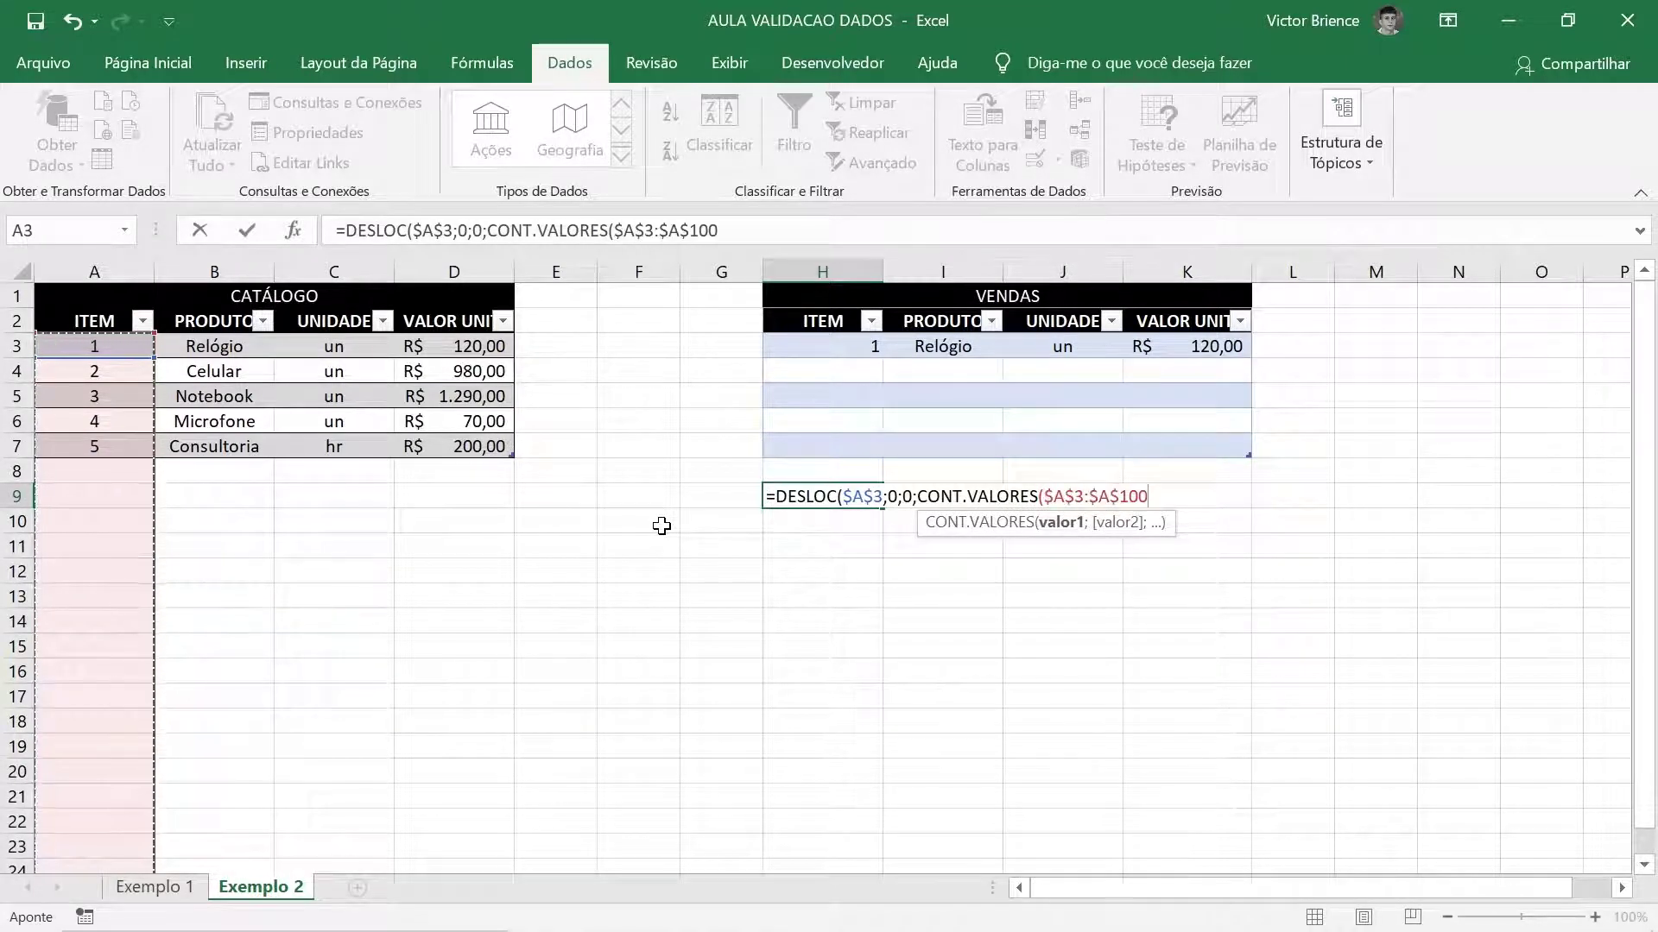
pyautogui.write(')')
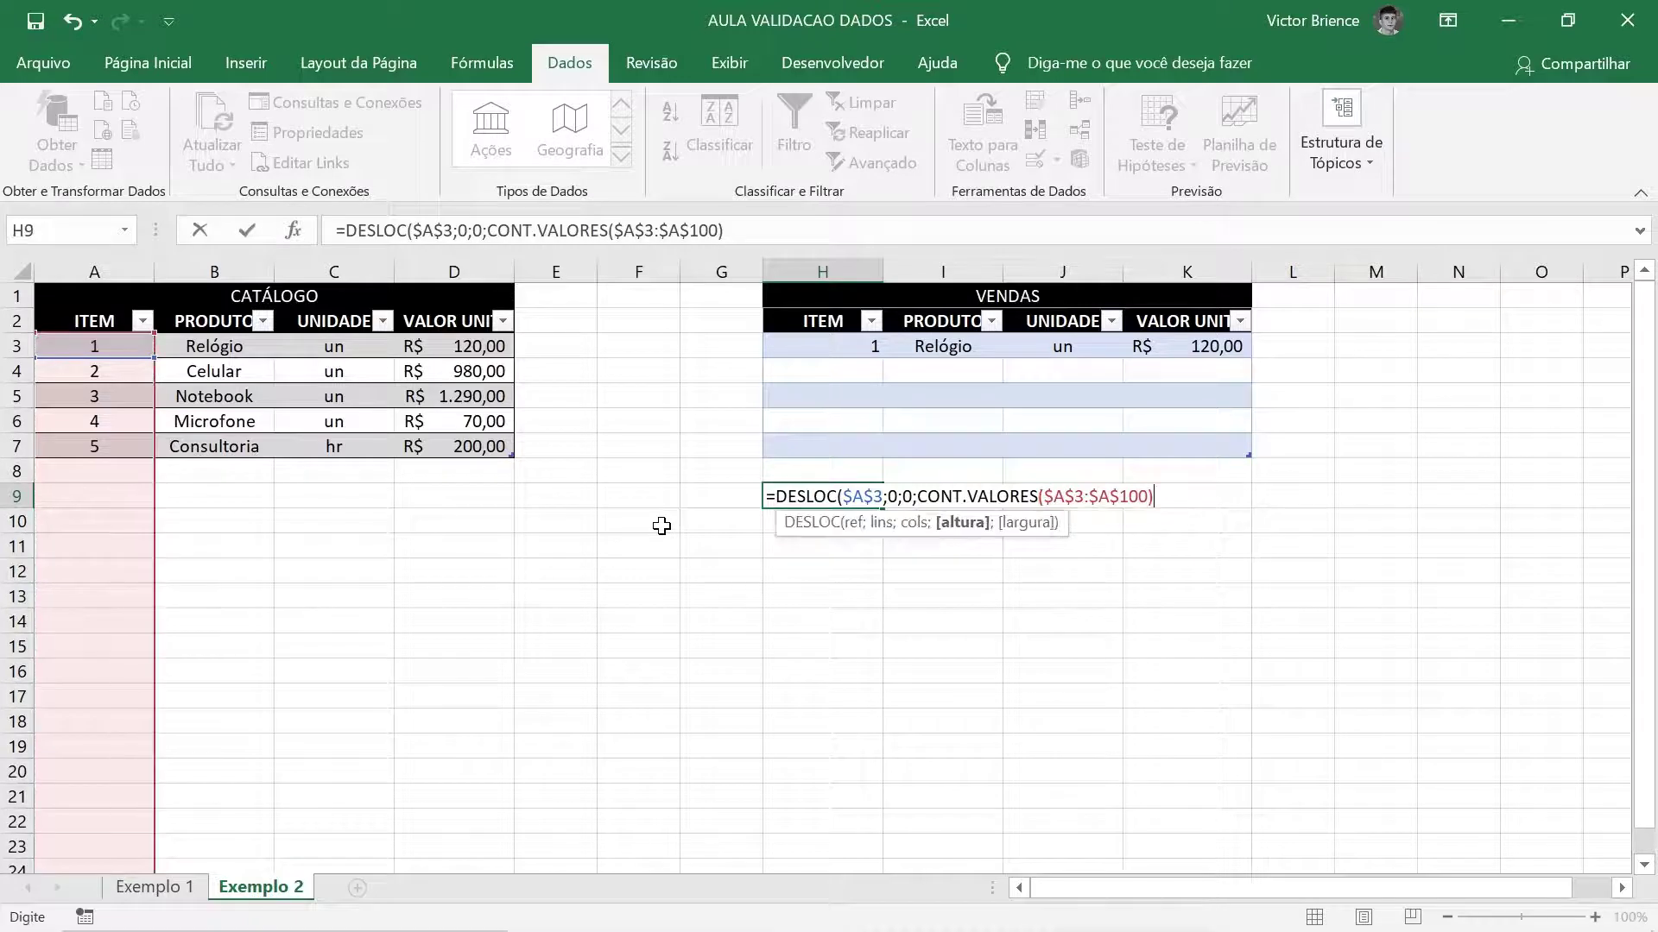
pyautogui.write(';1')
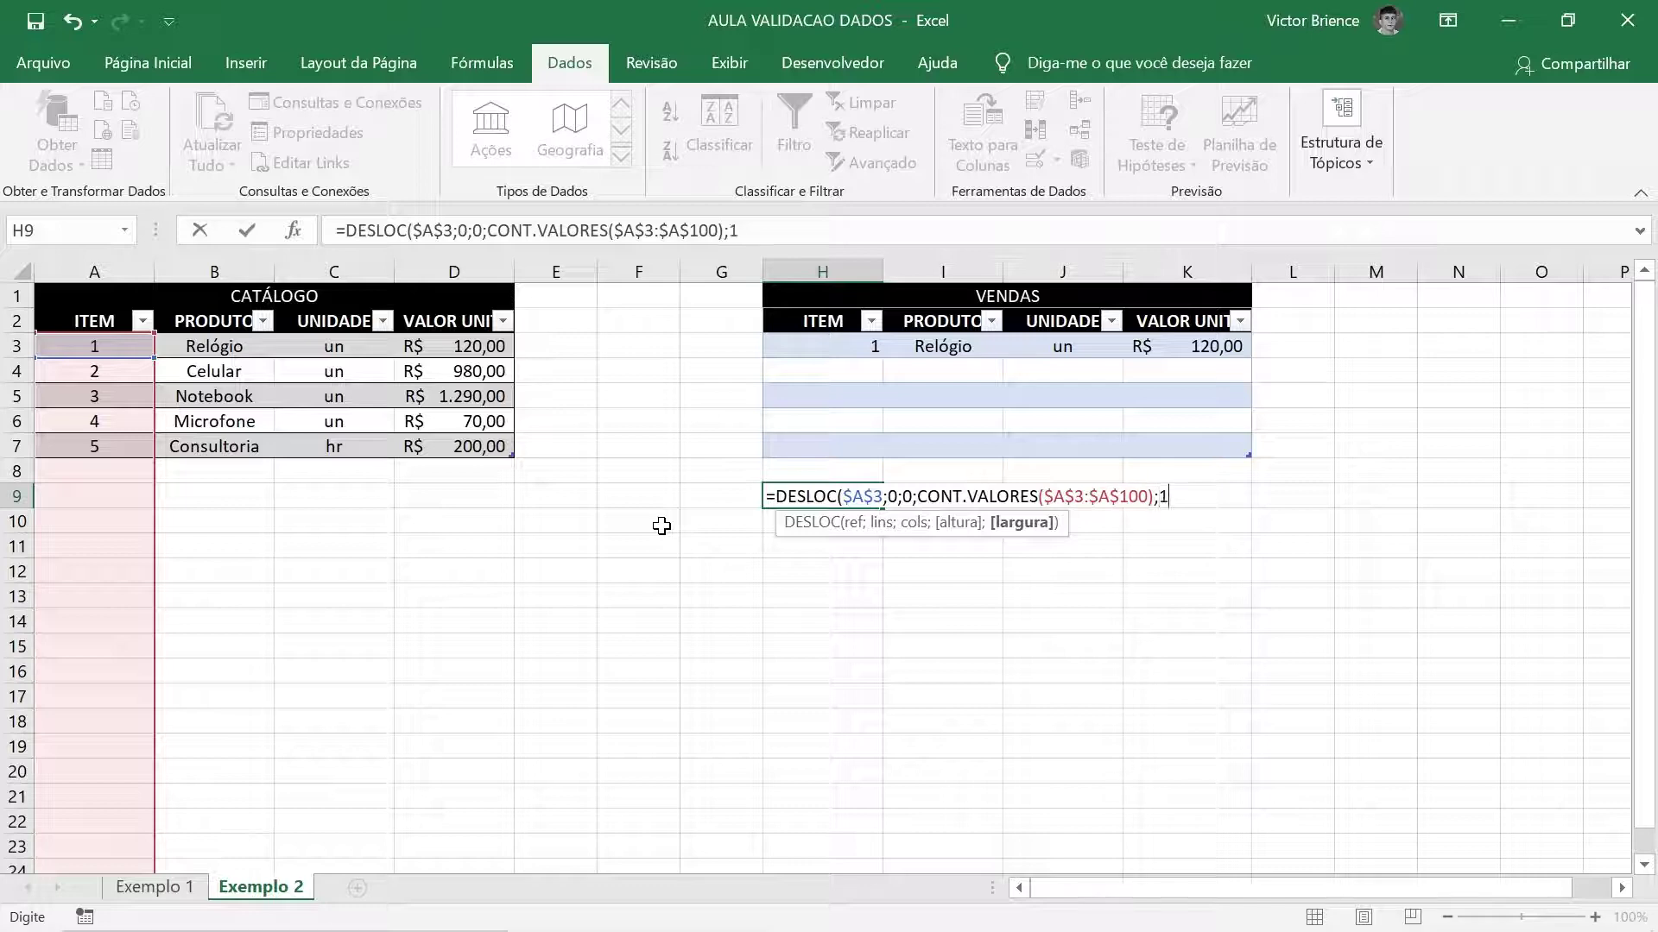
pyautogui.write(')')
pyautogui.press('Return')
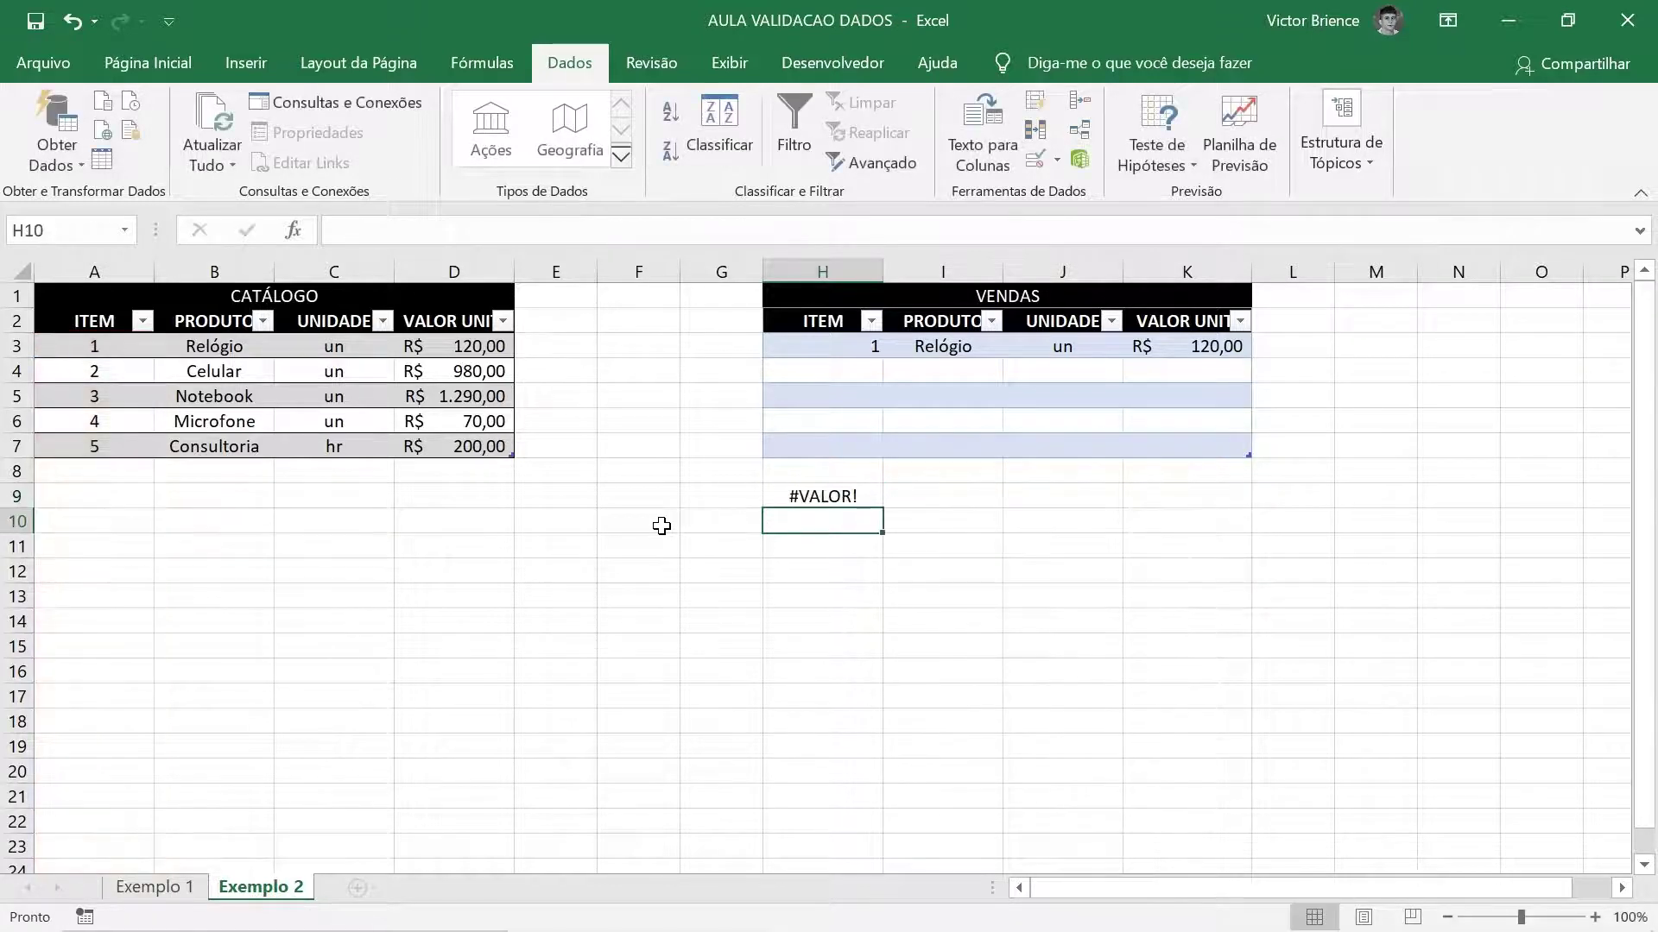
pyautogui.click(805, 498)
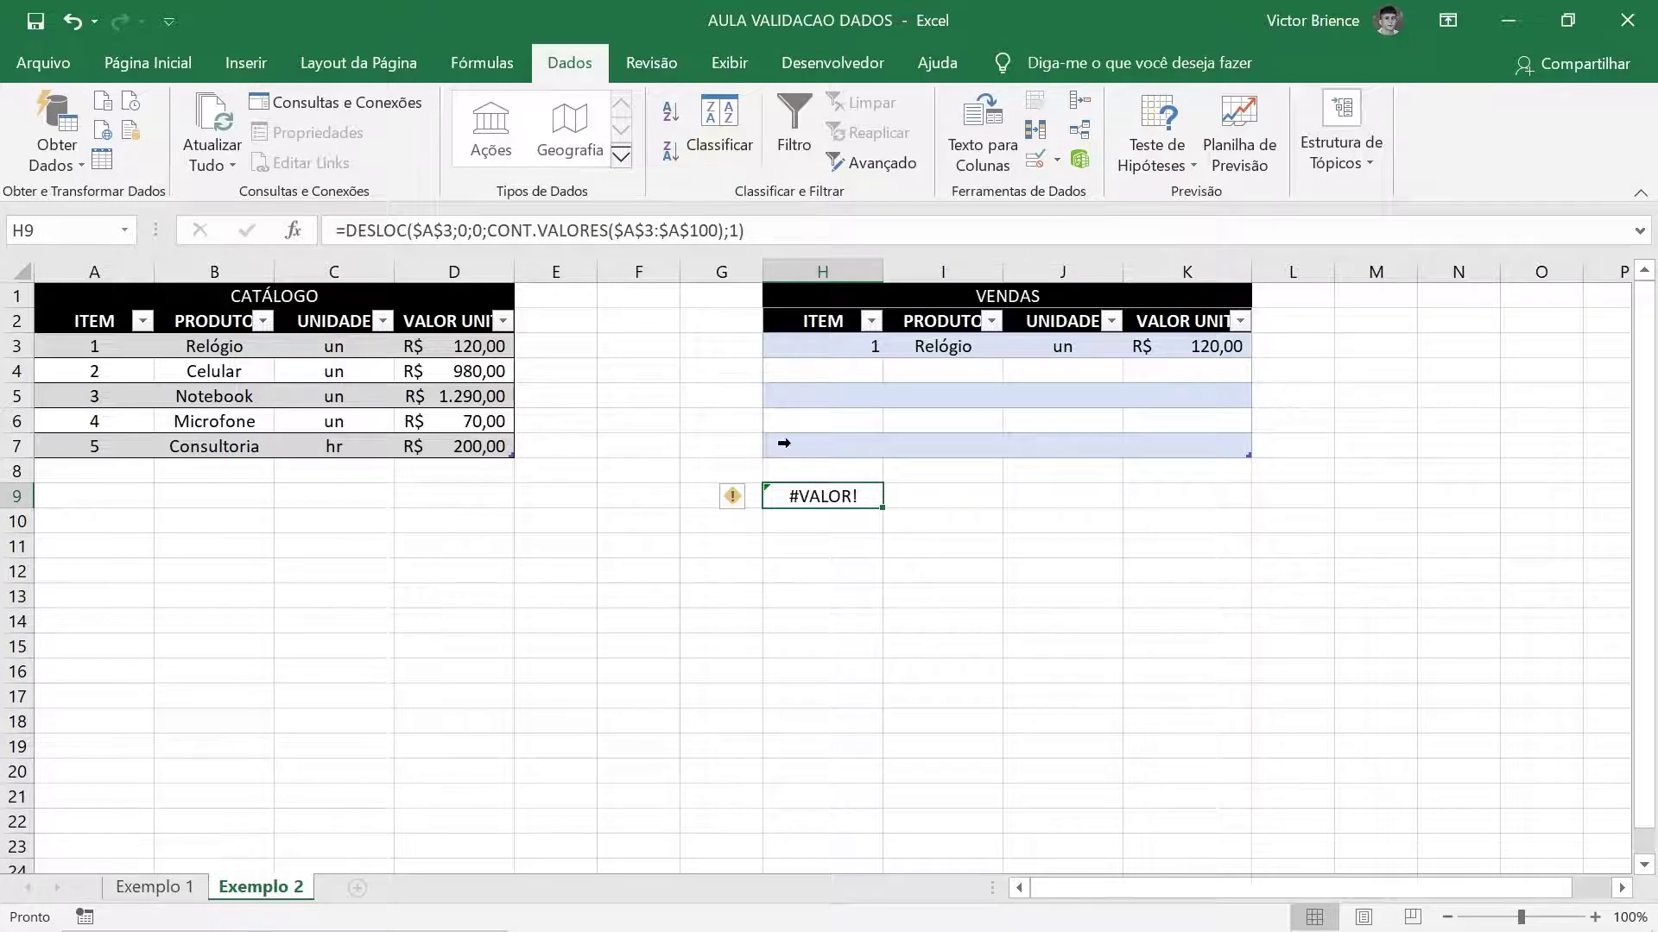
pyautogui.moveTo(744, 231); pyautogui.dragTo(335, 231)
pyautogui.hotkey('ctrl', 'c')
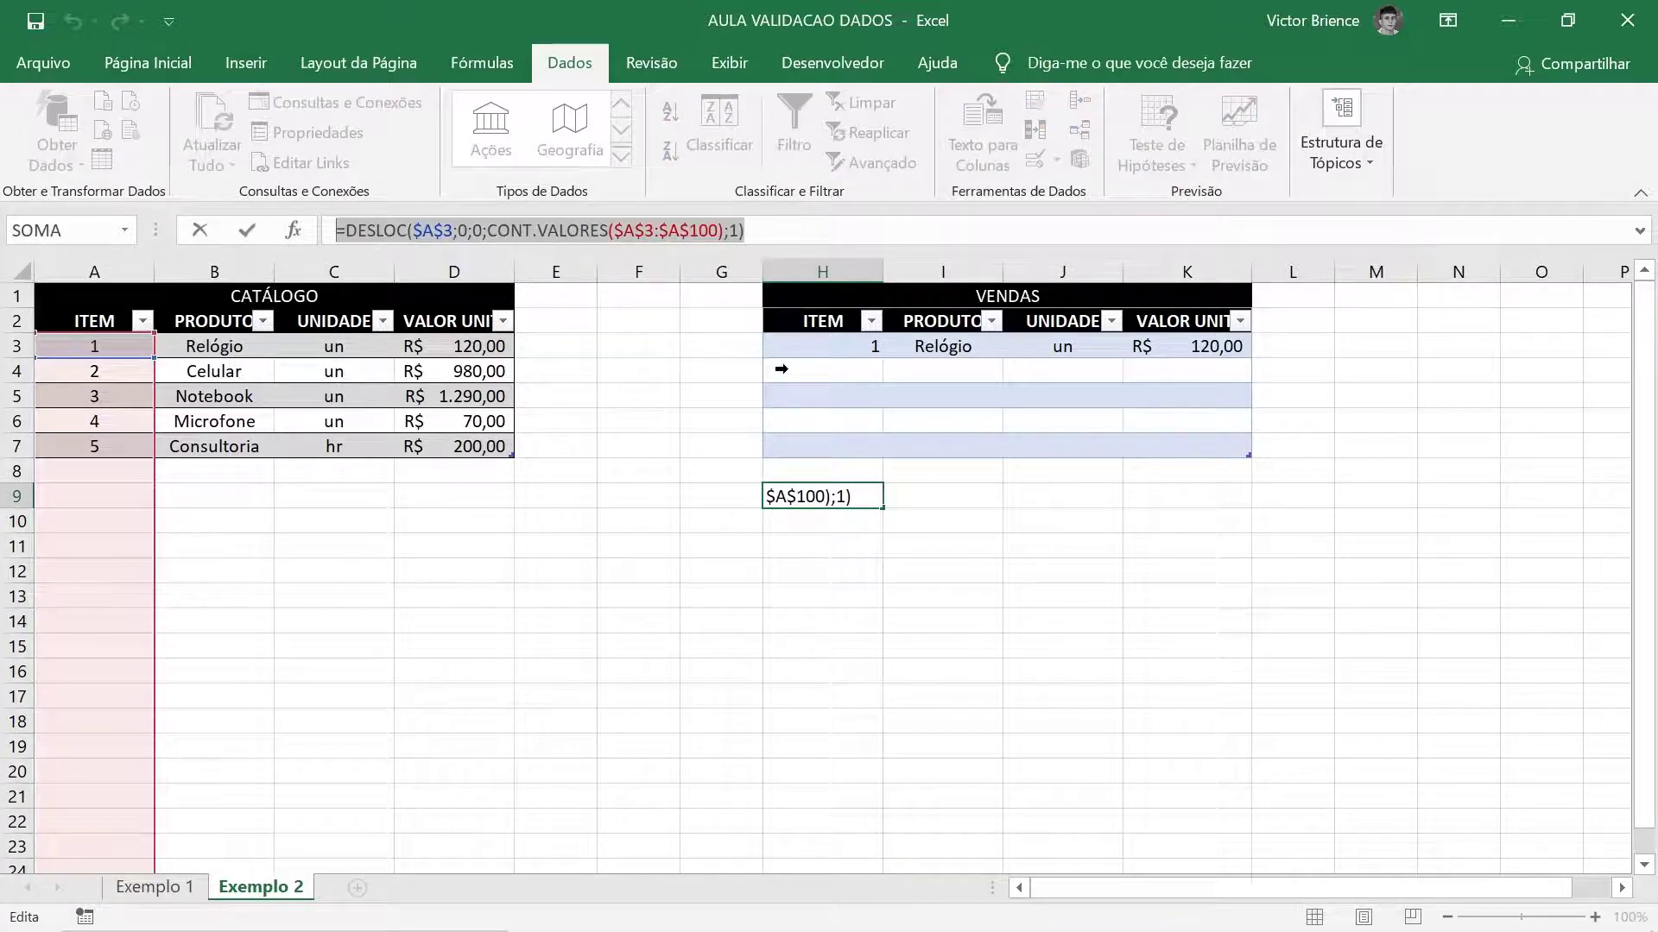
pyautogui.press('Escape')
pyautogui.click(812, 347)
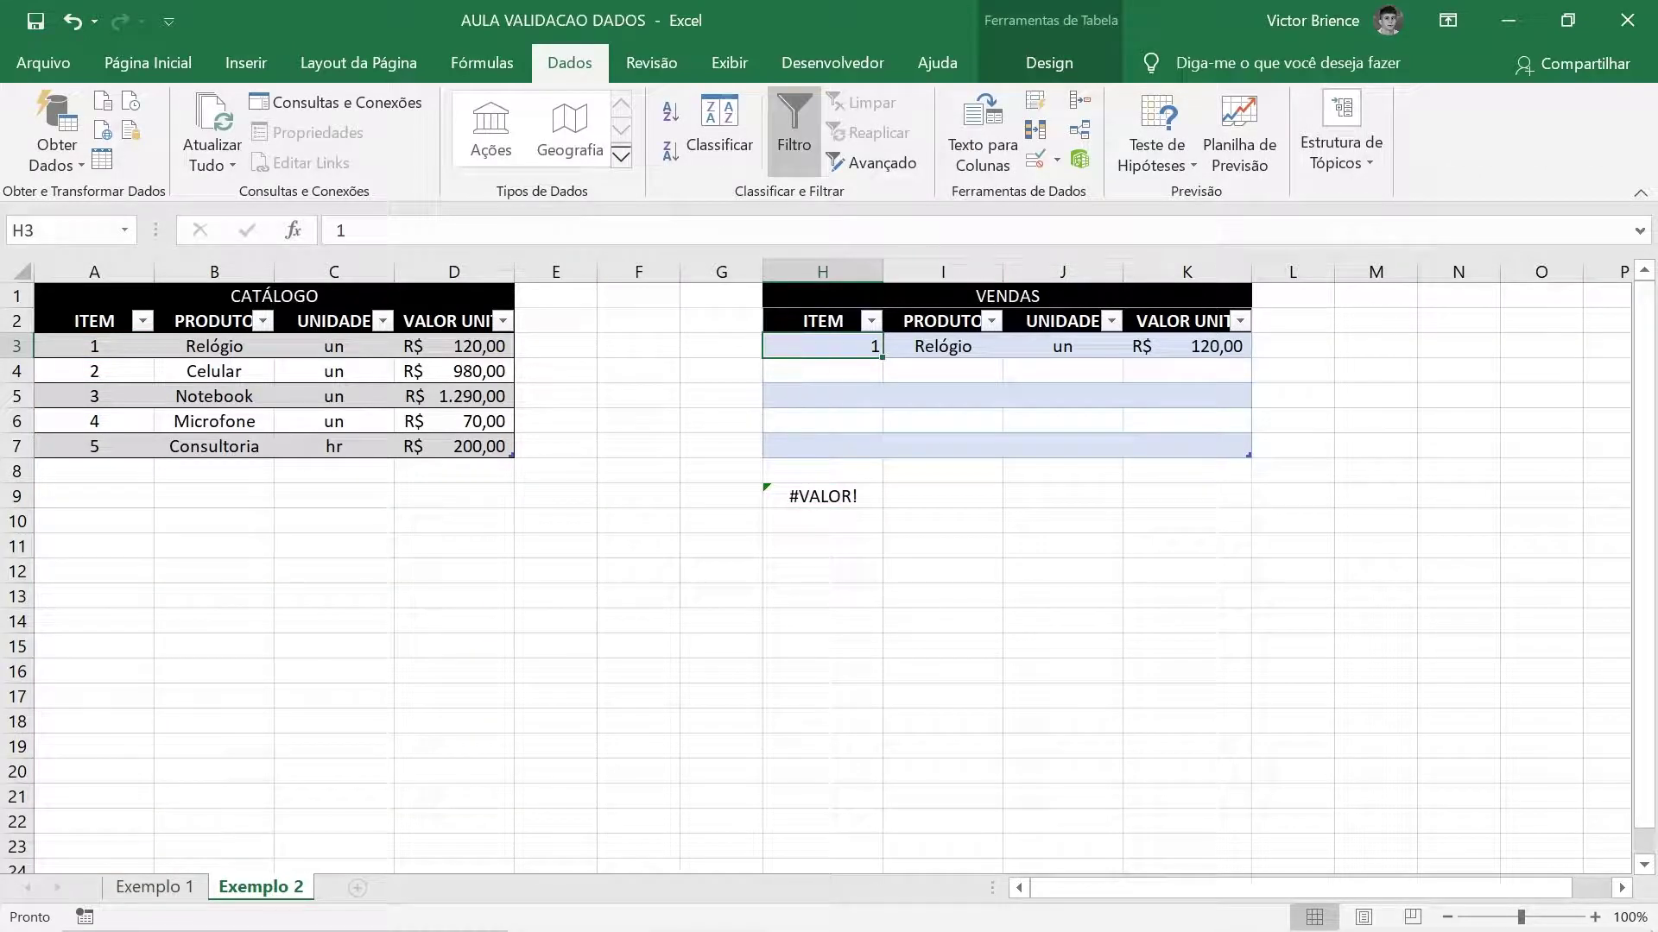
# - Set H3's List validation source to the pasted DESLOC formula and verify it offers items 1–5
pyautogui.click(1035, 160)
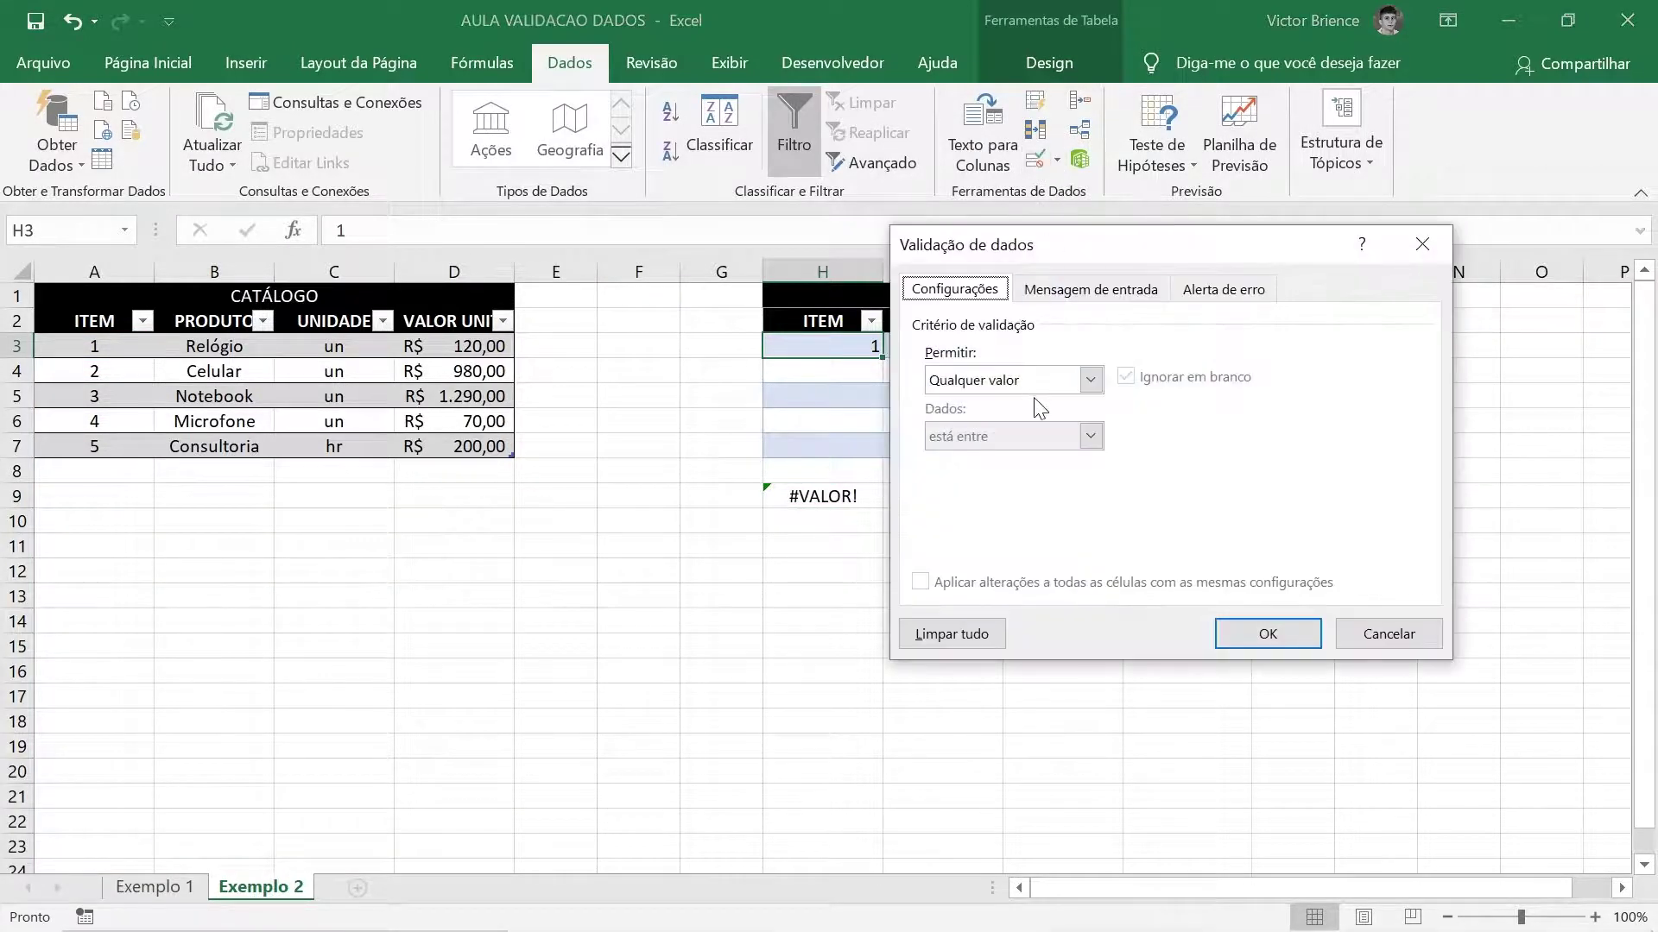
pyautogui.click(1088, 380)
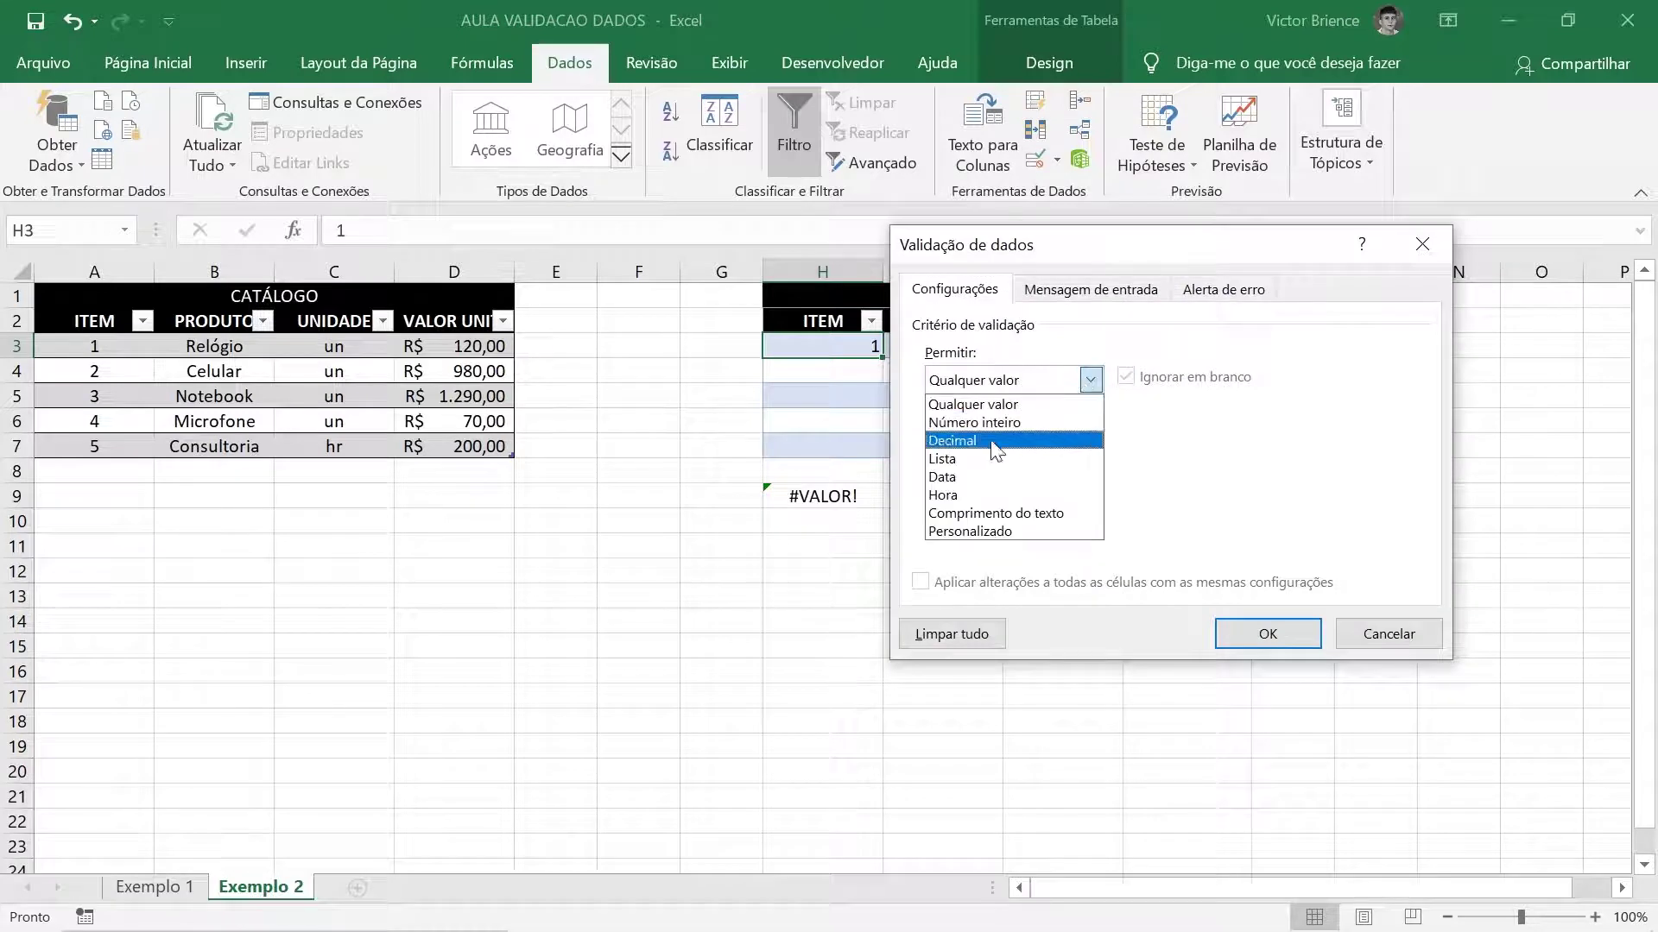
pyautogui.click(972, 456)
pyautogui.click(1092, 491)
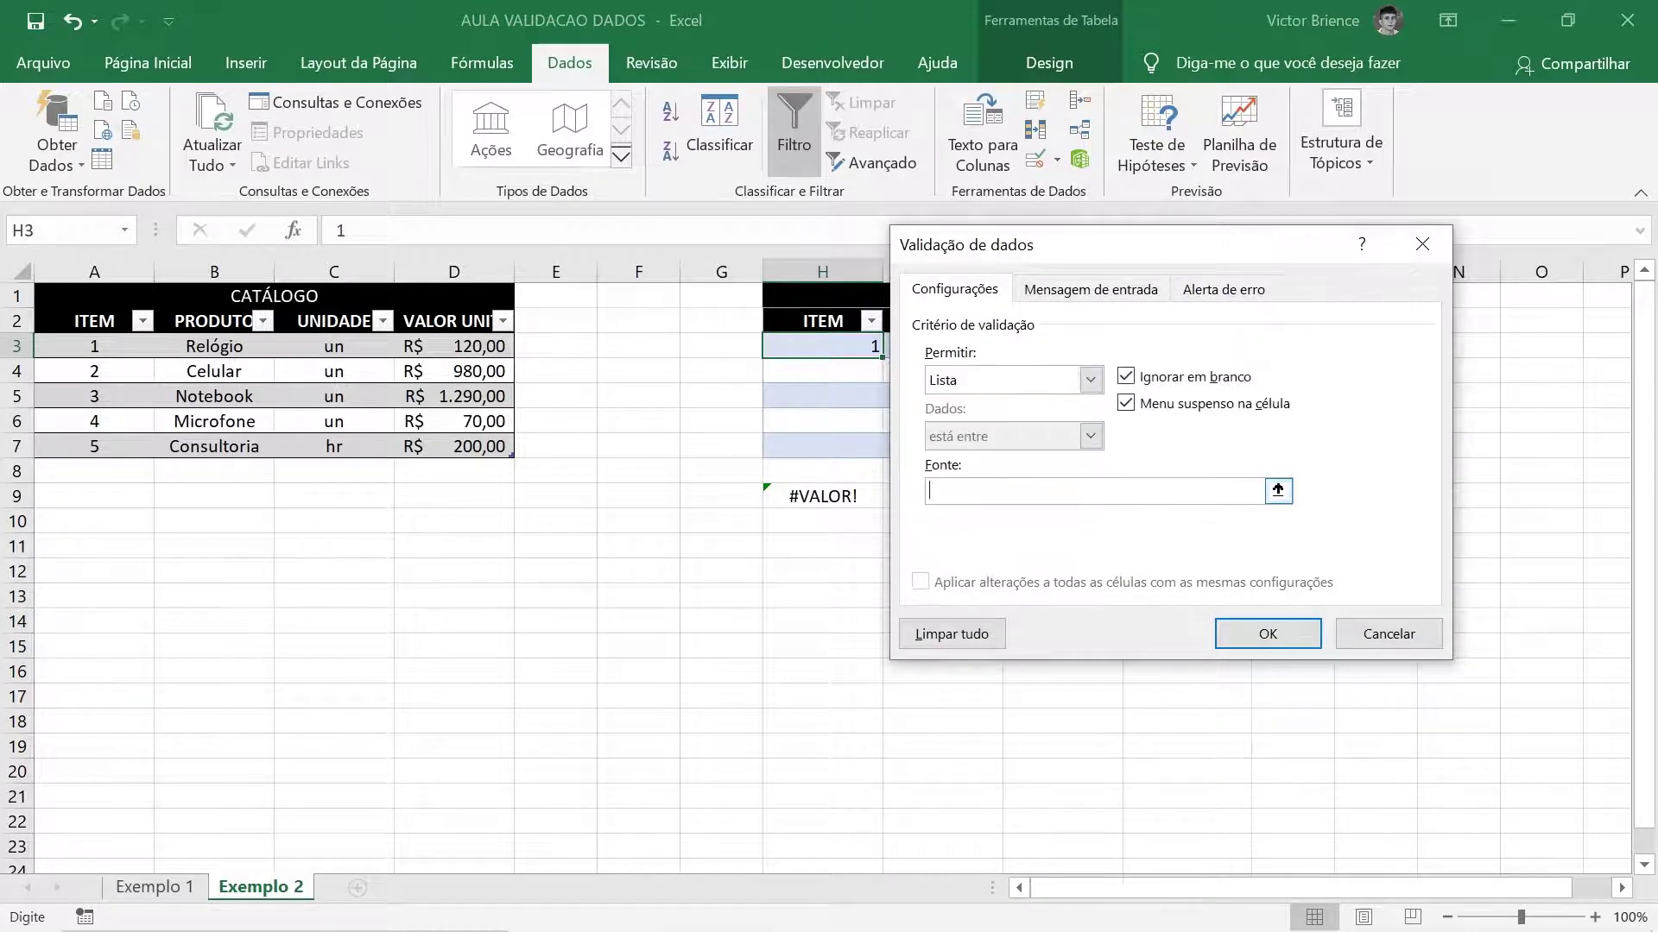
pyautogui.hotkey('ctrl', 'v')
pyautogui.click(1268, 635)
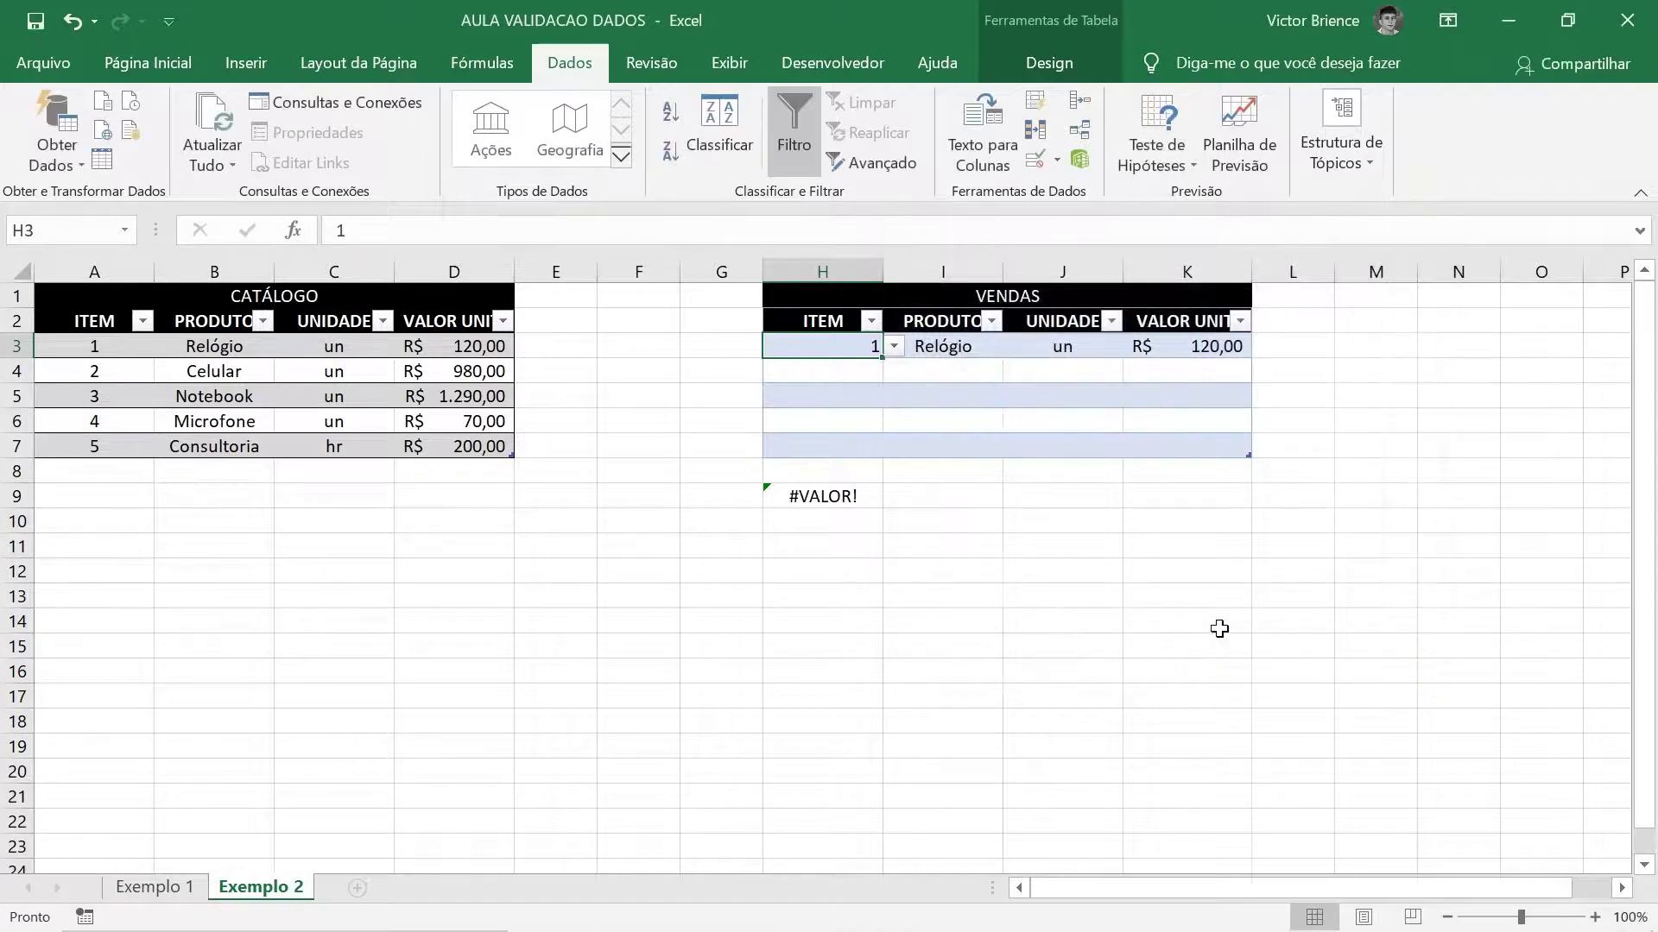
pyautogui.click(895, 346)
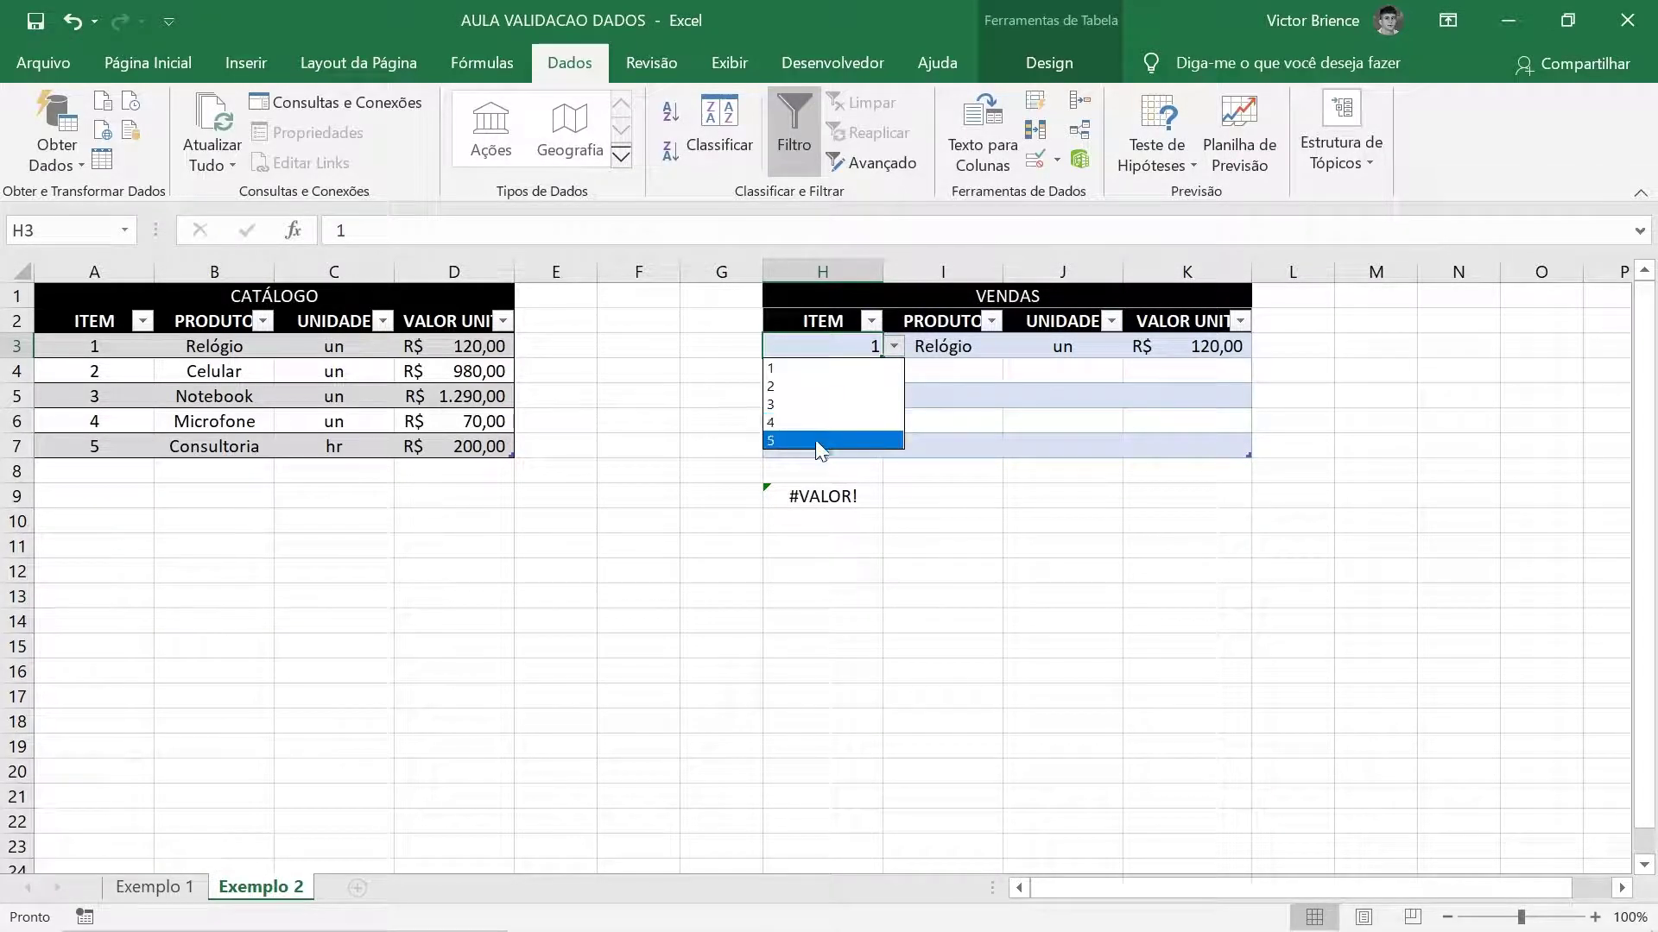
pyautogui.click(894, 346)
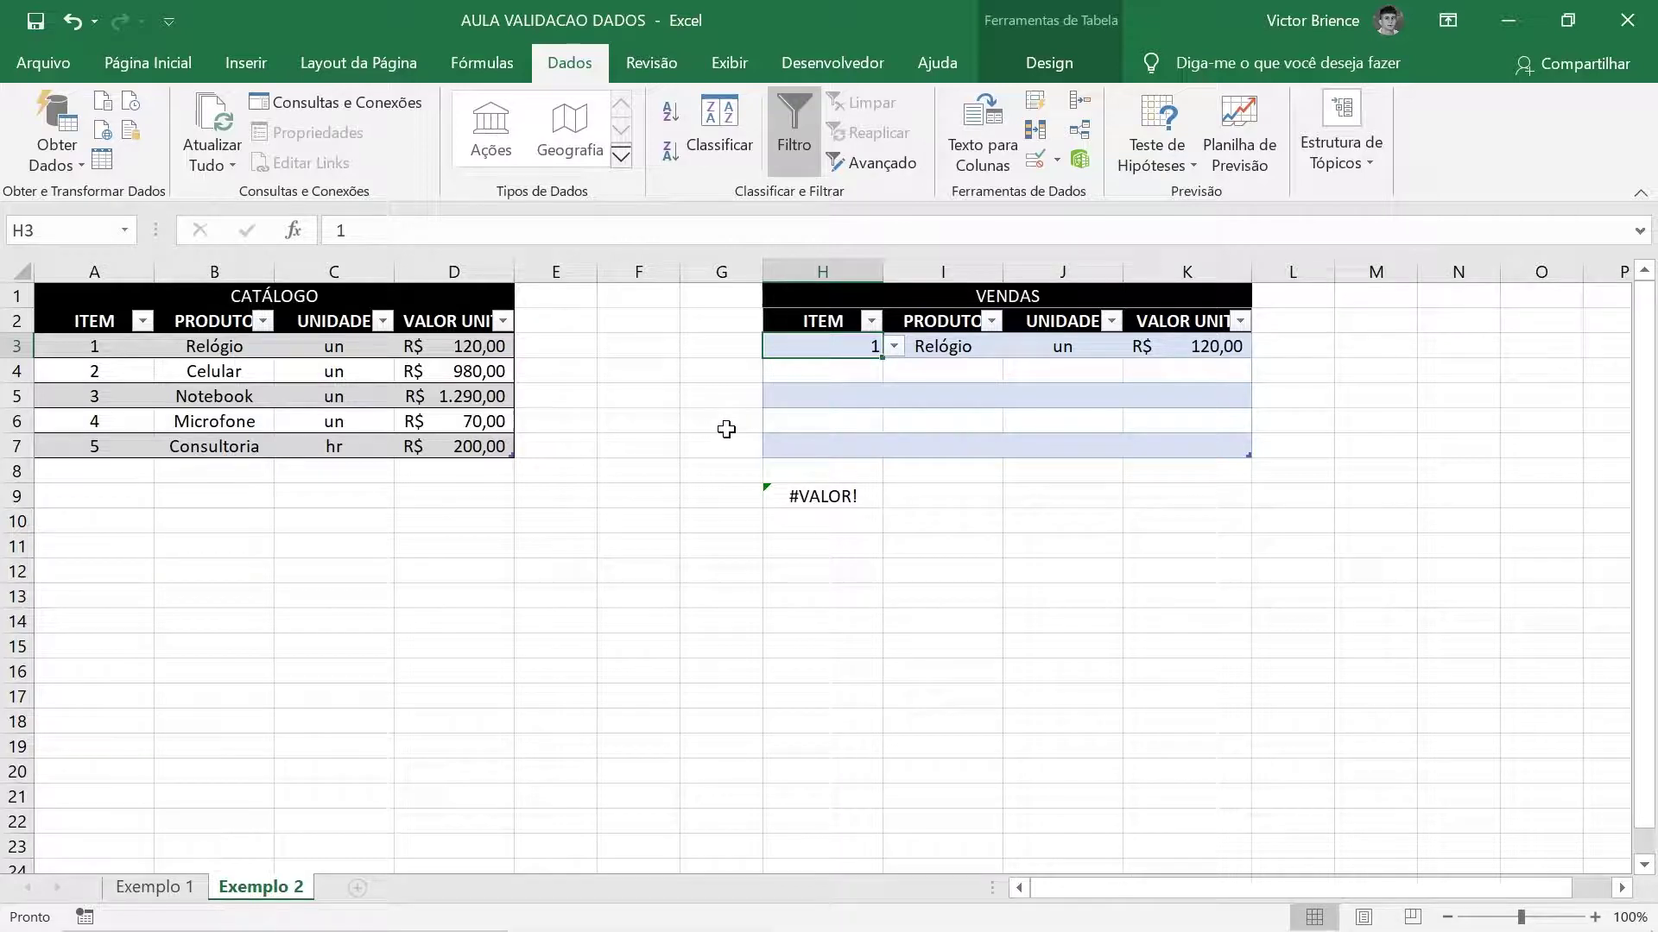
# - Add item 6 in A8 and confirm H3's dropdown now lists items 1–6
pyautogui.click(807, 497)
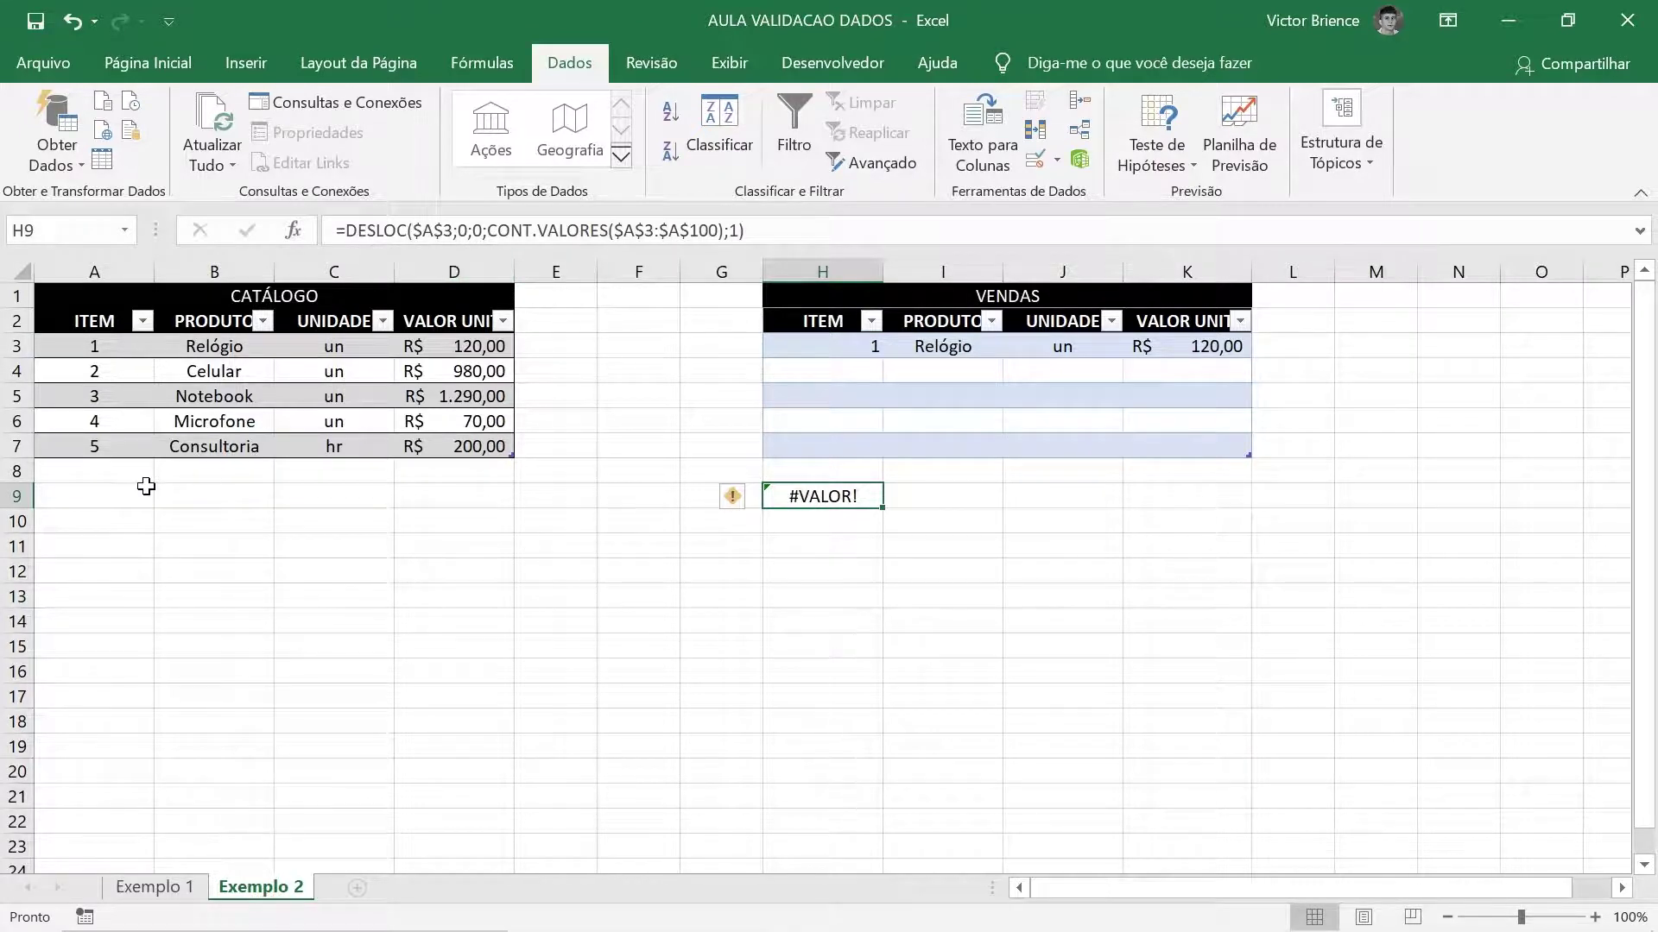
pyautogui.click(119, 471)
pyautogui.write('6')
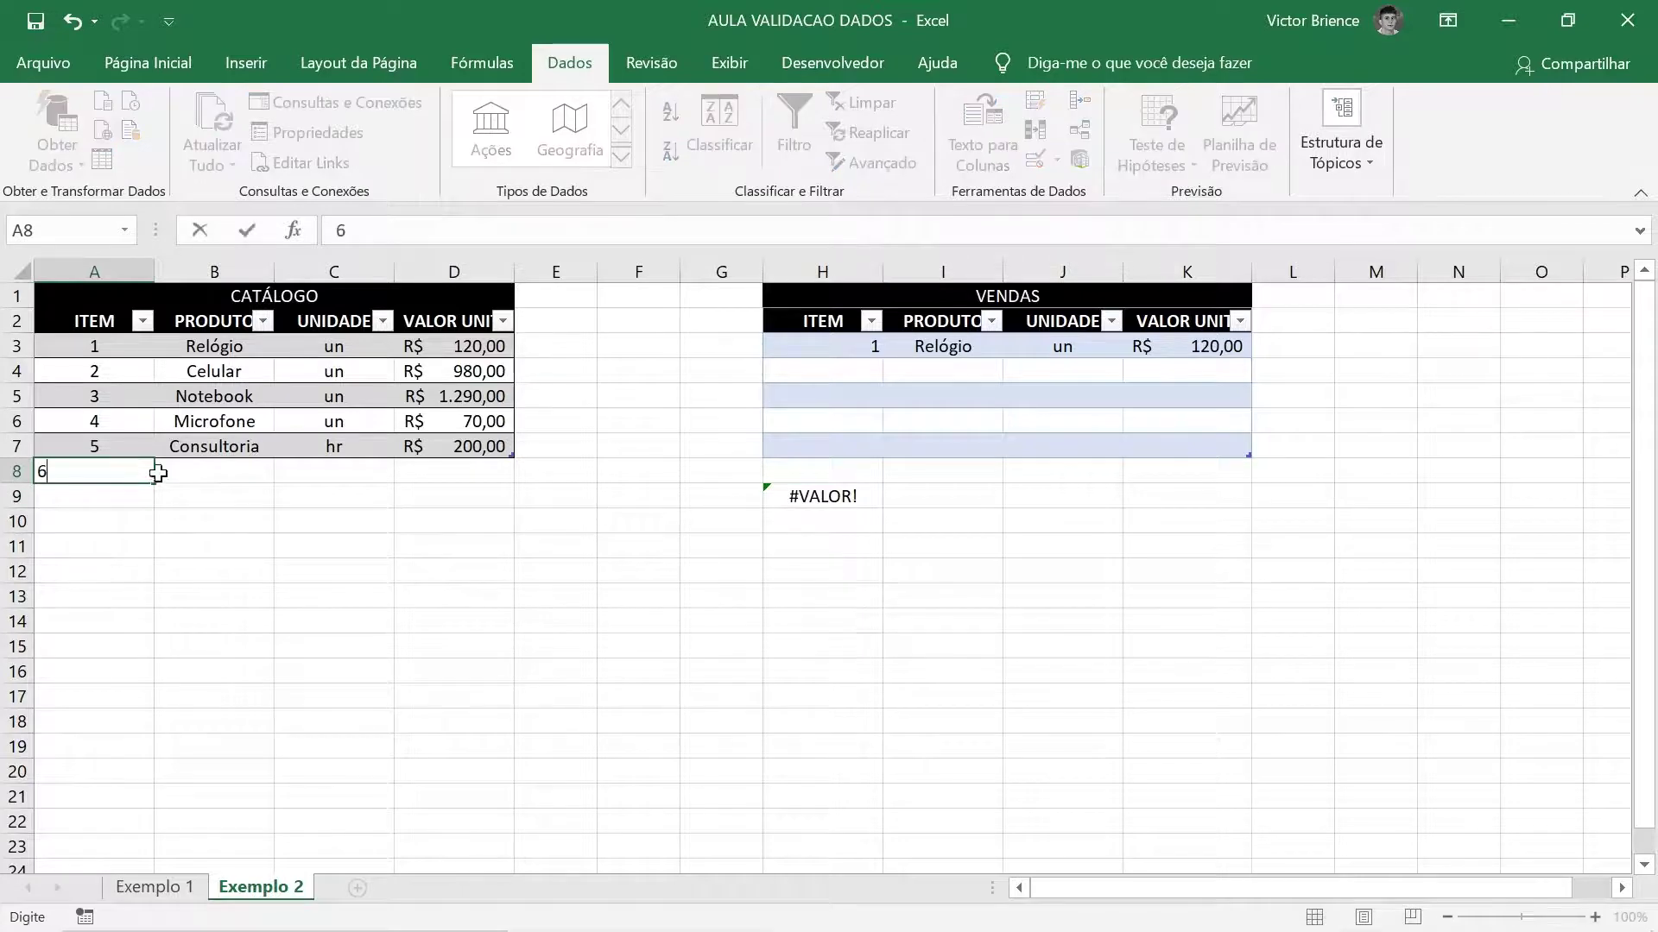
pyautogui.click(313, 577)
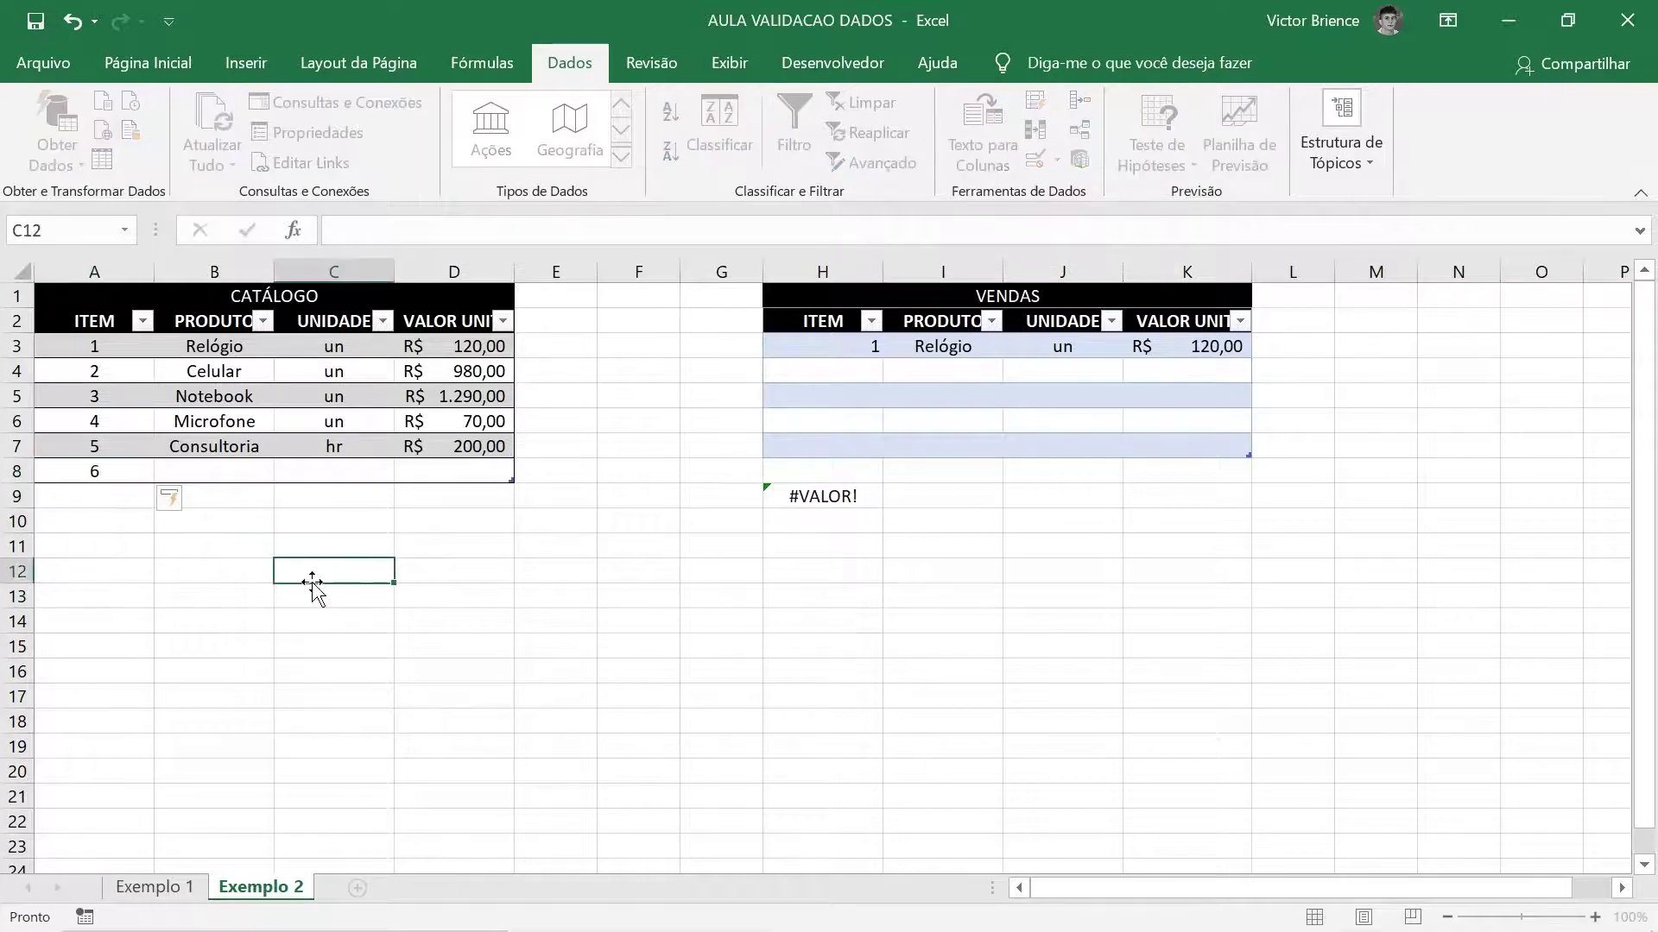
pyautogui.click(822, 347)
pyautogui.click(894, 347)
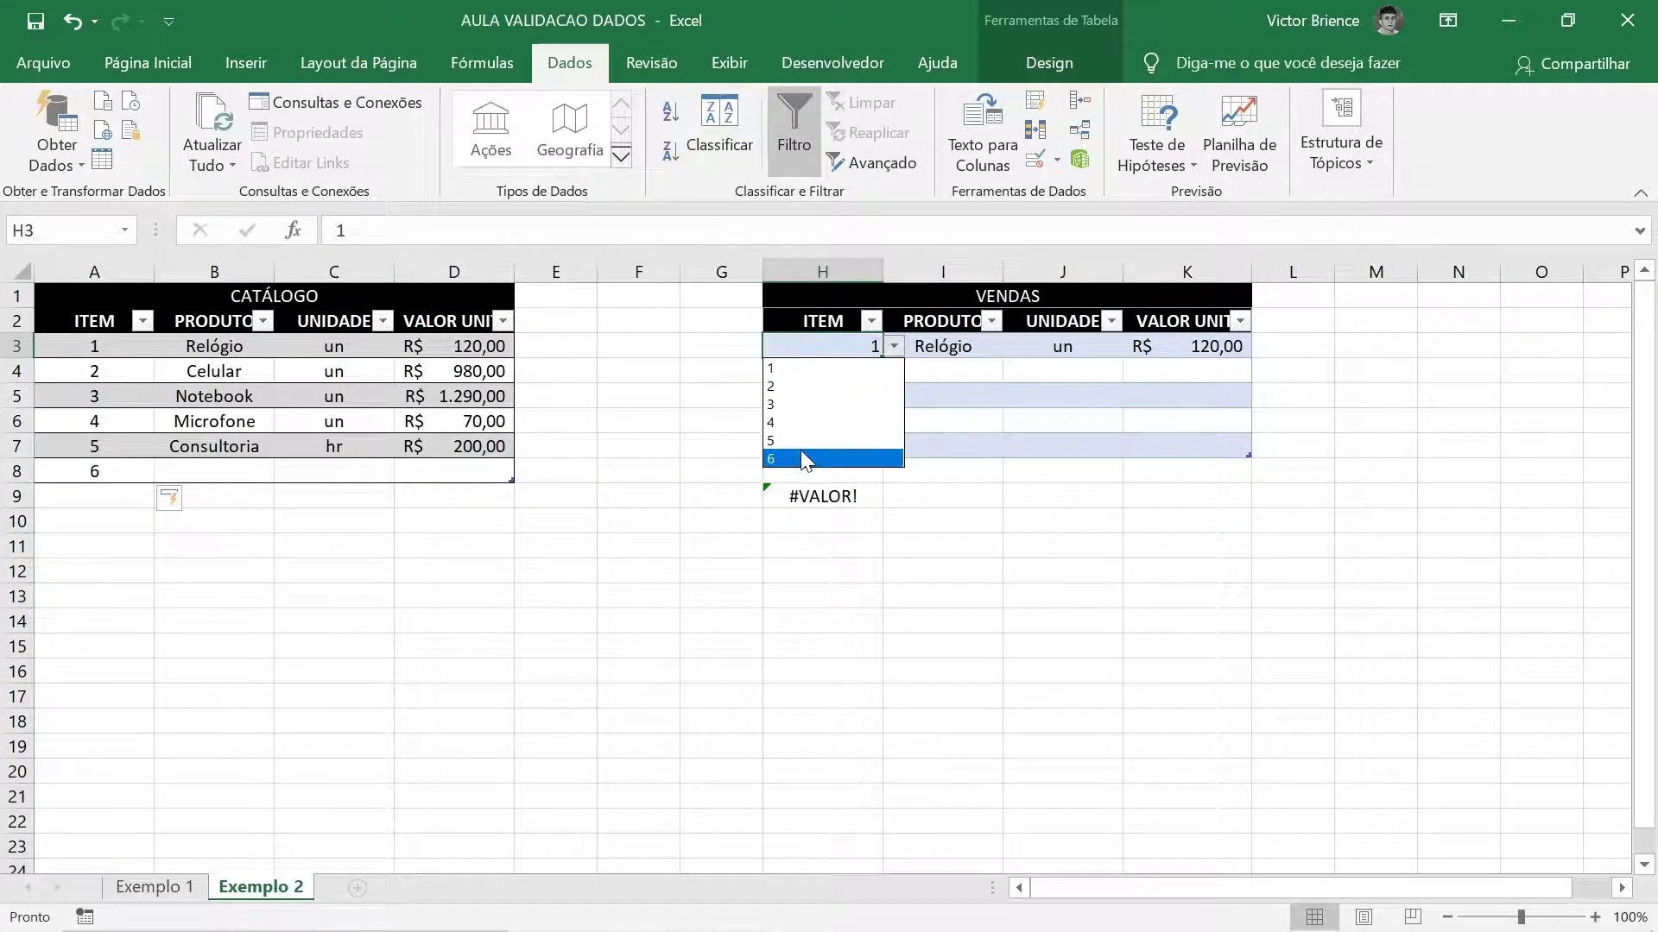
pyautogui.click(896, 347)
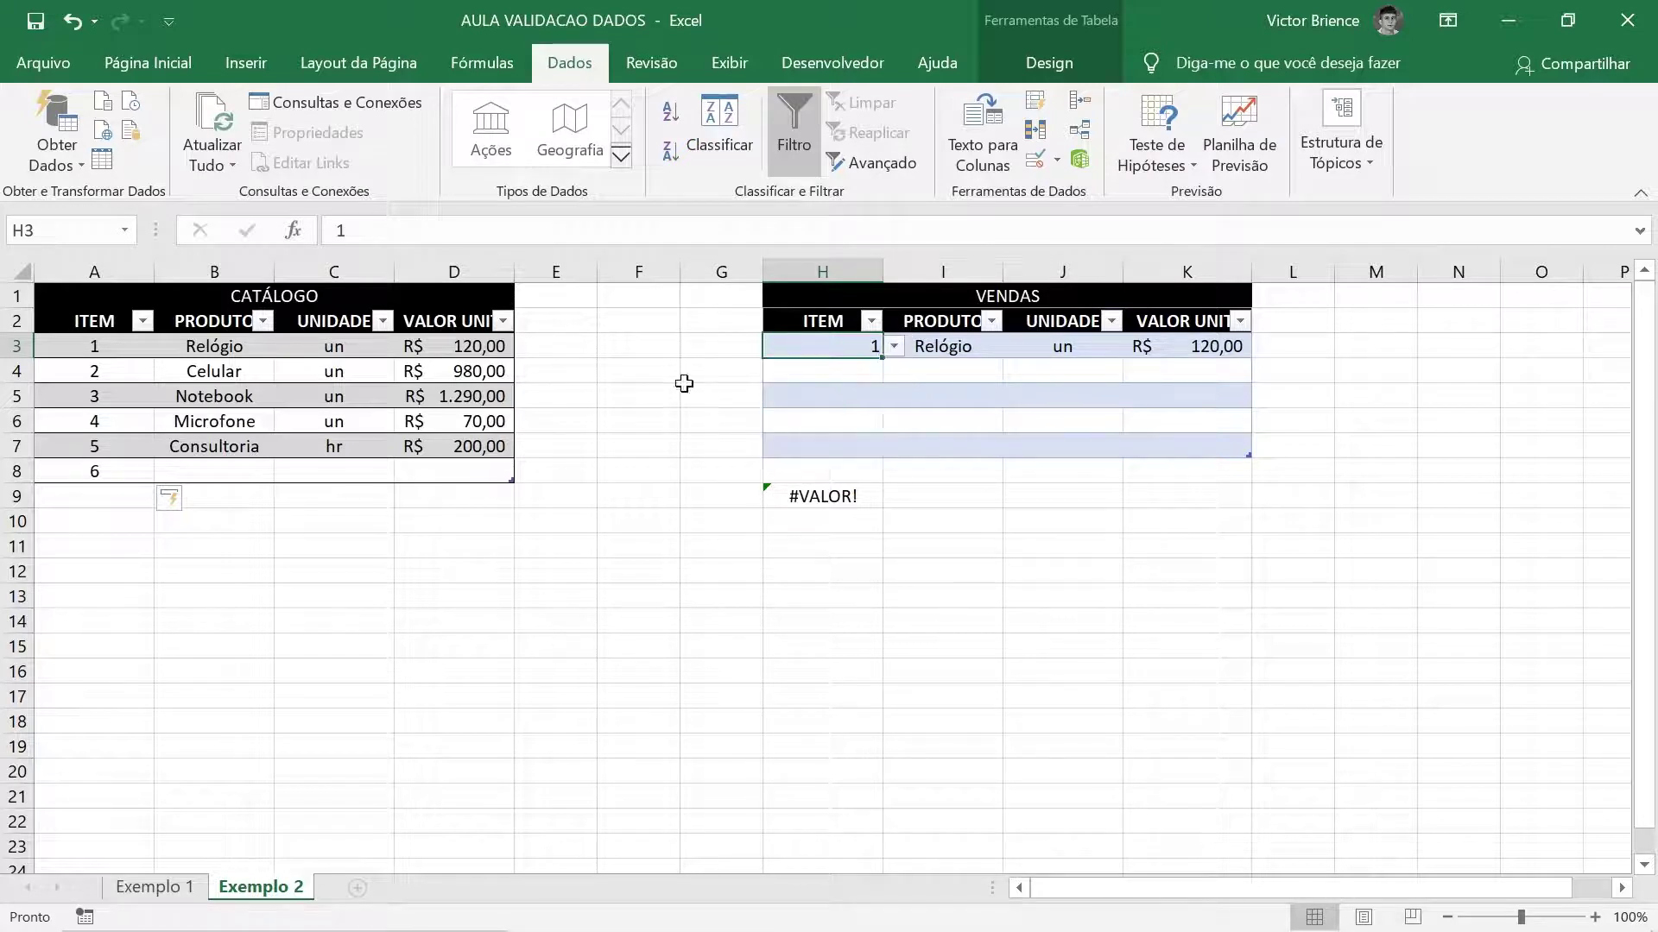
pyautogui.click(243, 475)
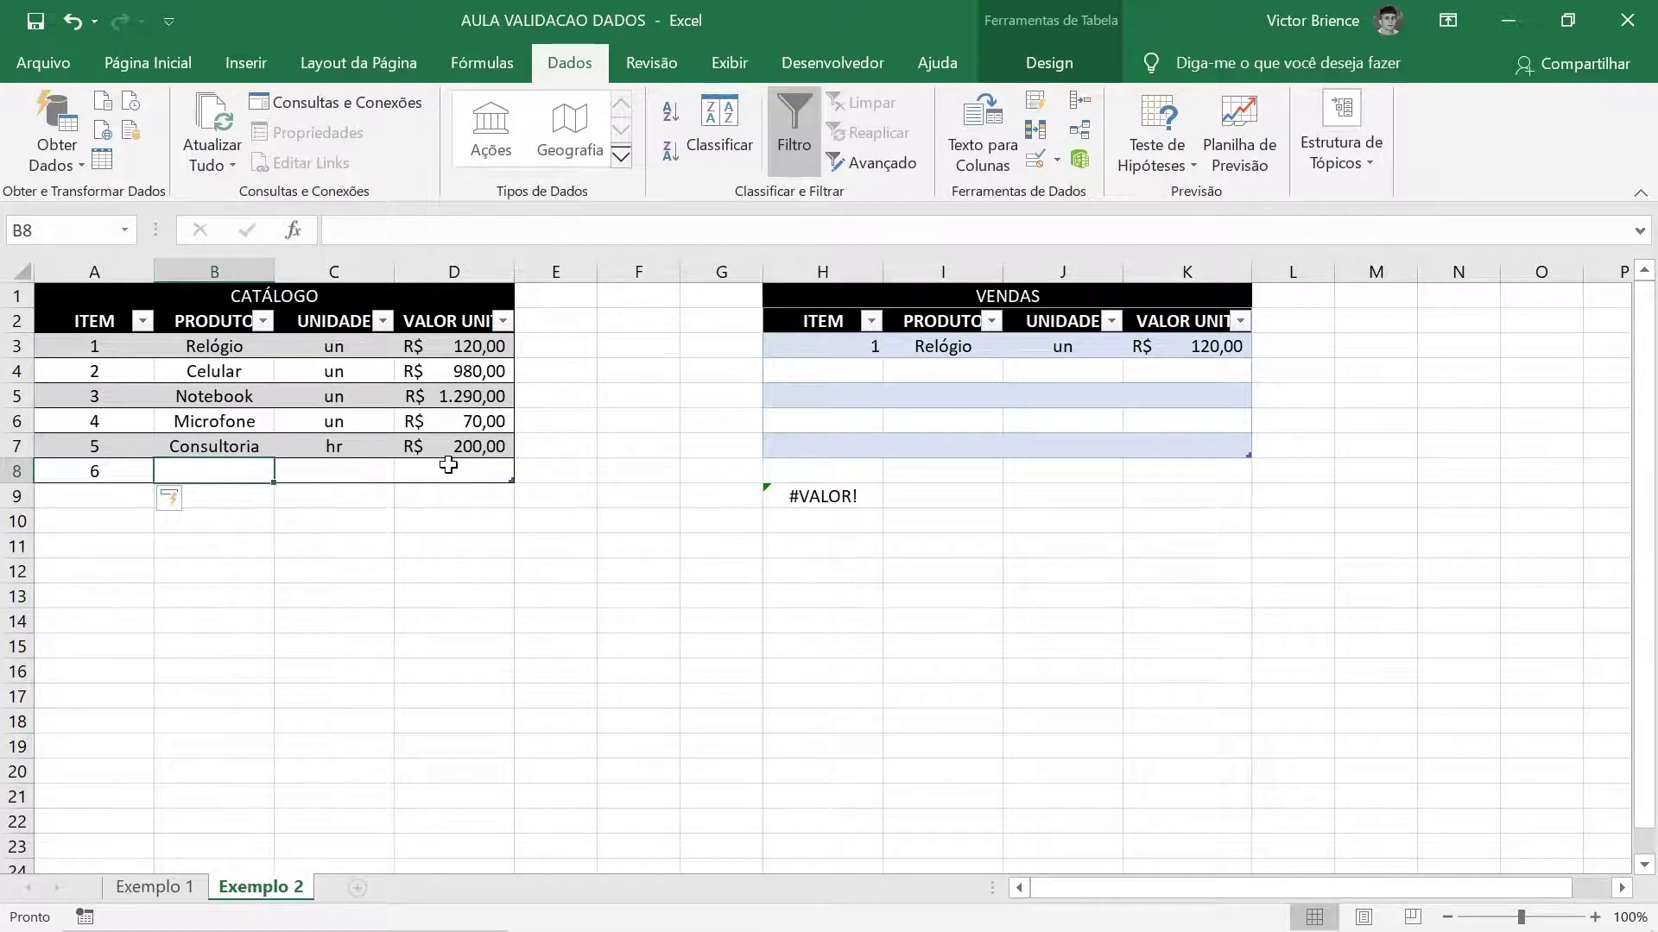
pyautogui.click(818, 350)
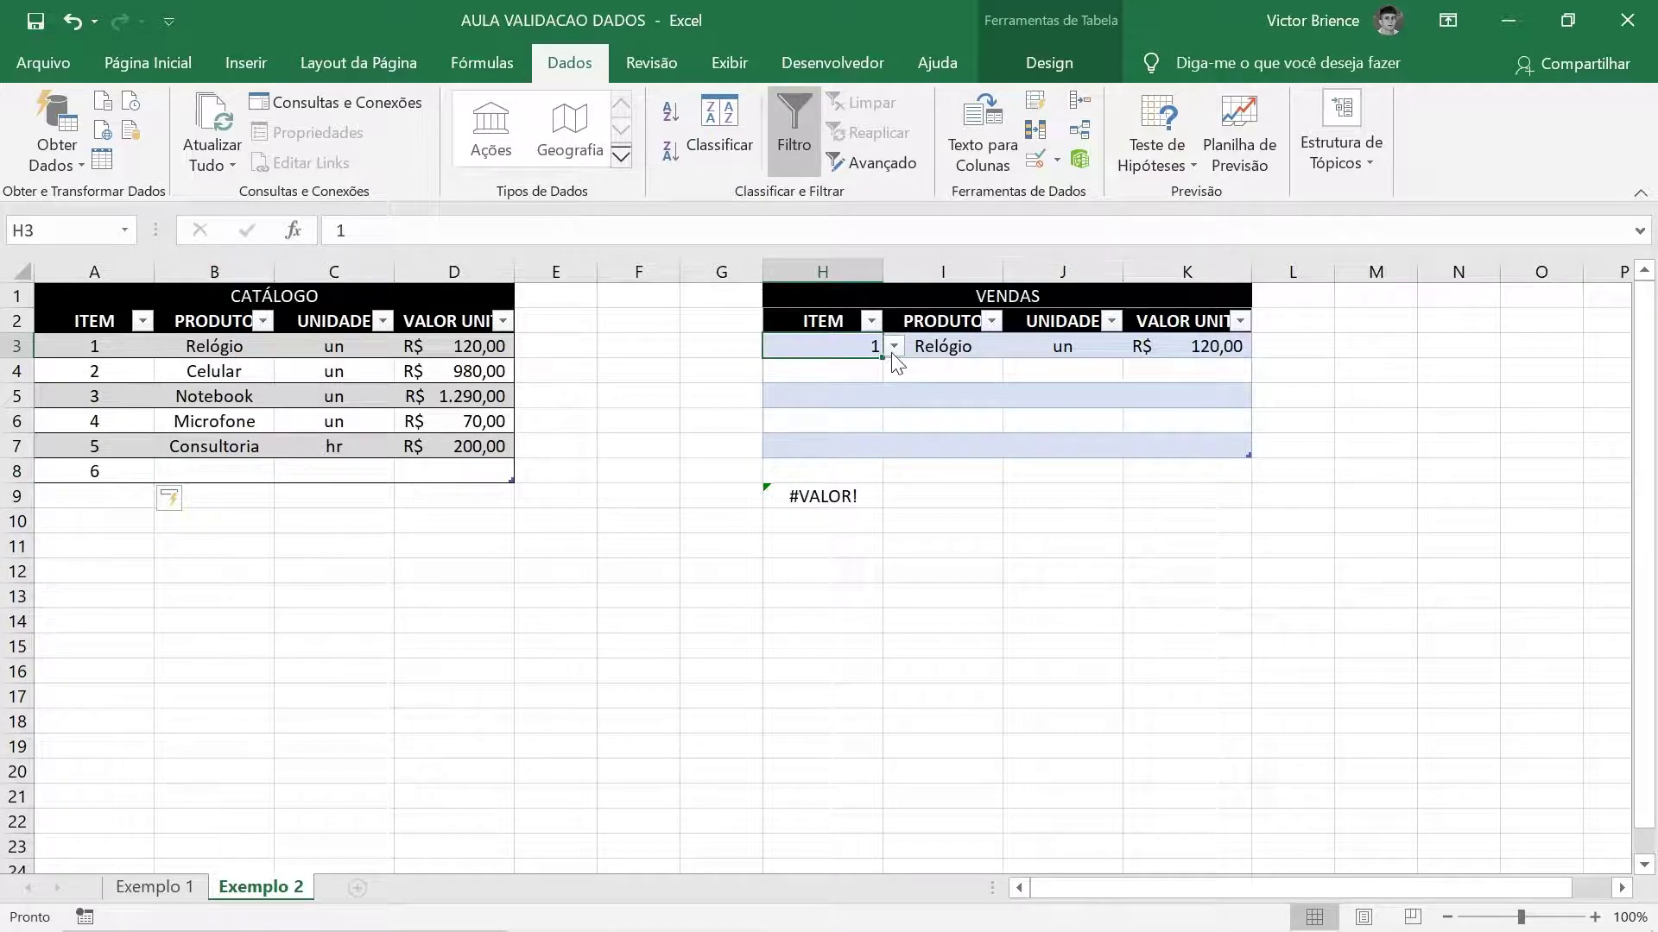
pyautogui.click(894, 347)
pyautogui.click(129, 499)
# - Enter catalog item numbers 7, 8, 9 and 10 in A9:A12
pyautogui.click(122, 490)
pyautogui.write('7')
pyautogui.press('Return')
pyautogui.write('8')
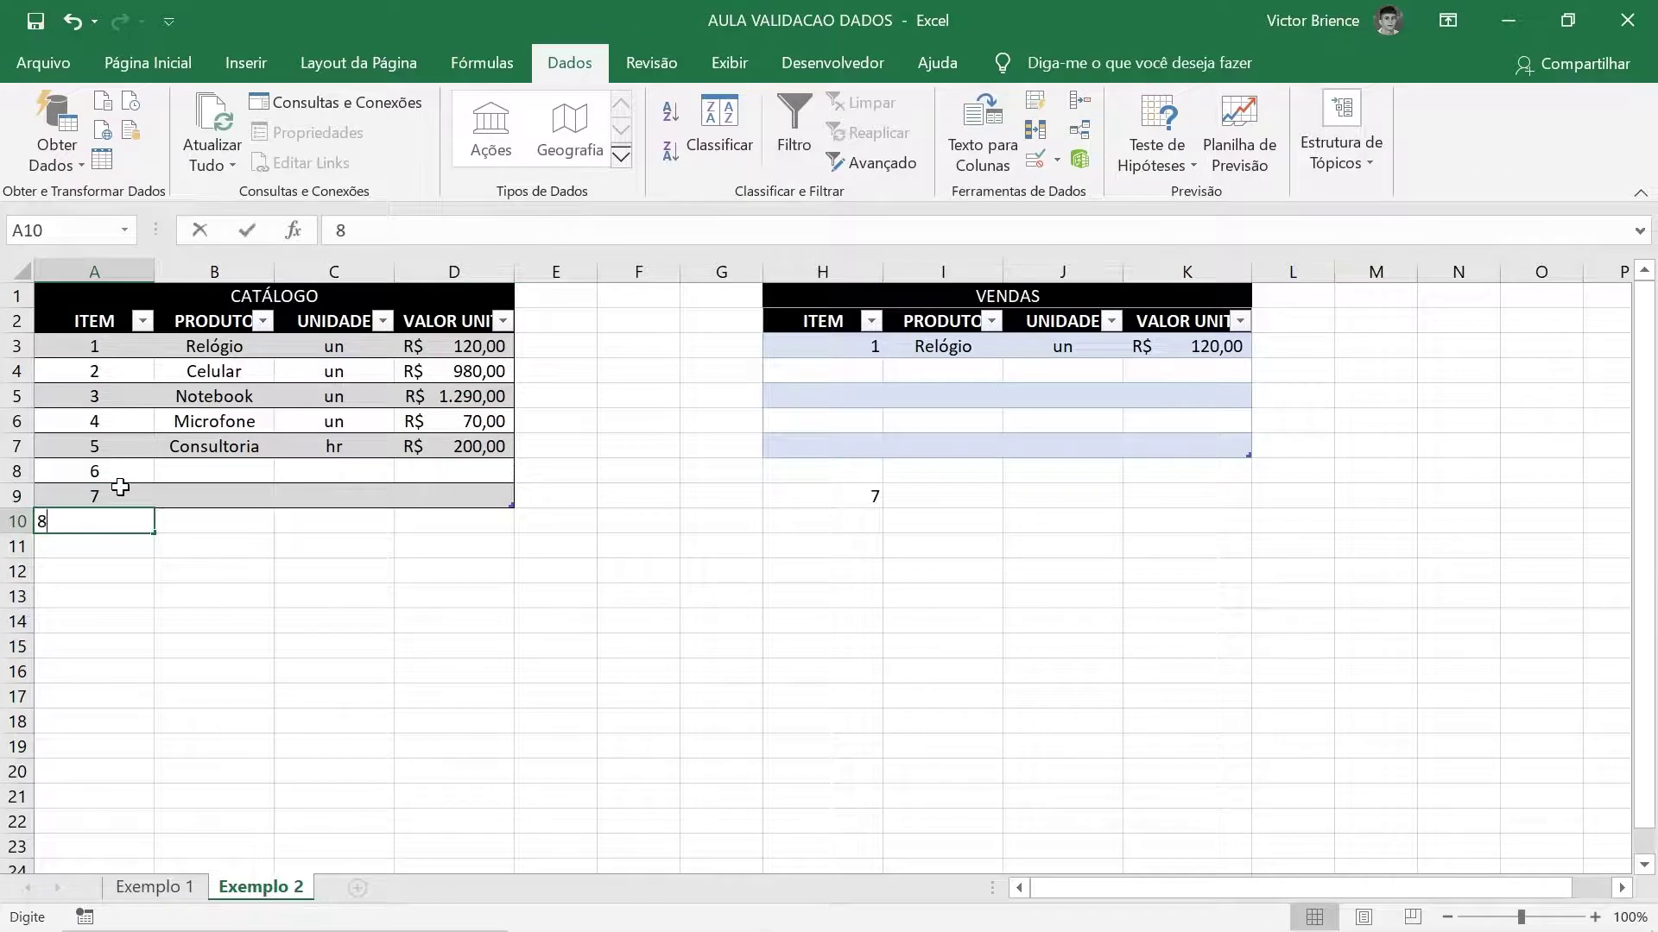
pyautogui.press('Return')
pyautogui.write('9')
pyautogui.press('Return')
pyautogui.write('10')
pyautogui.press('Return')
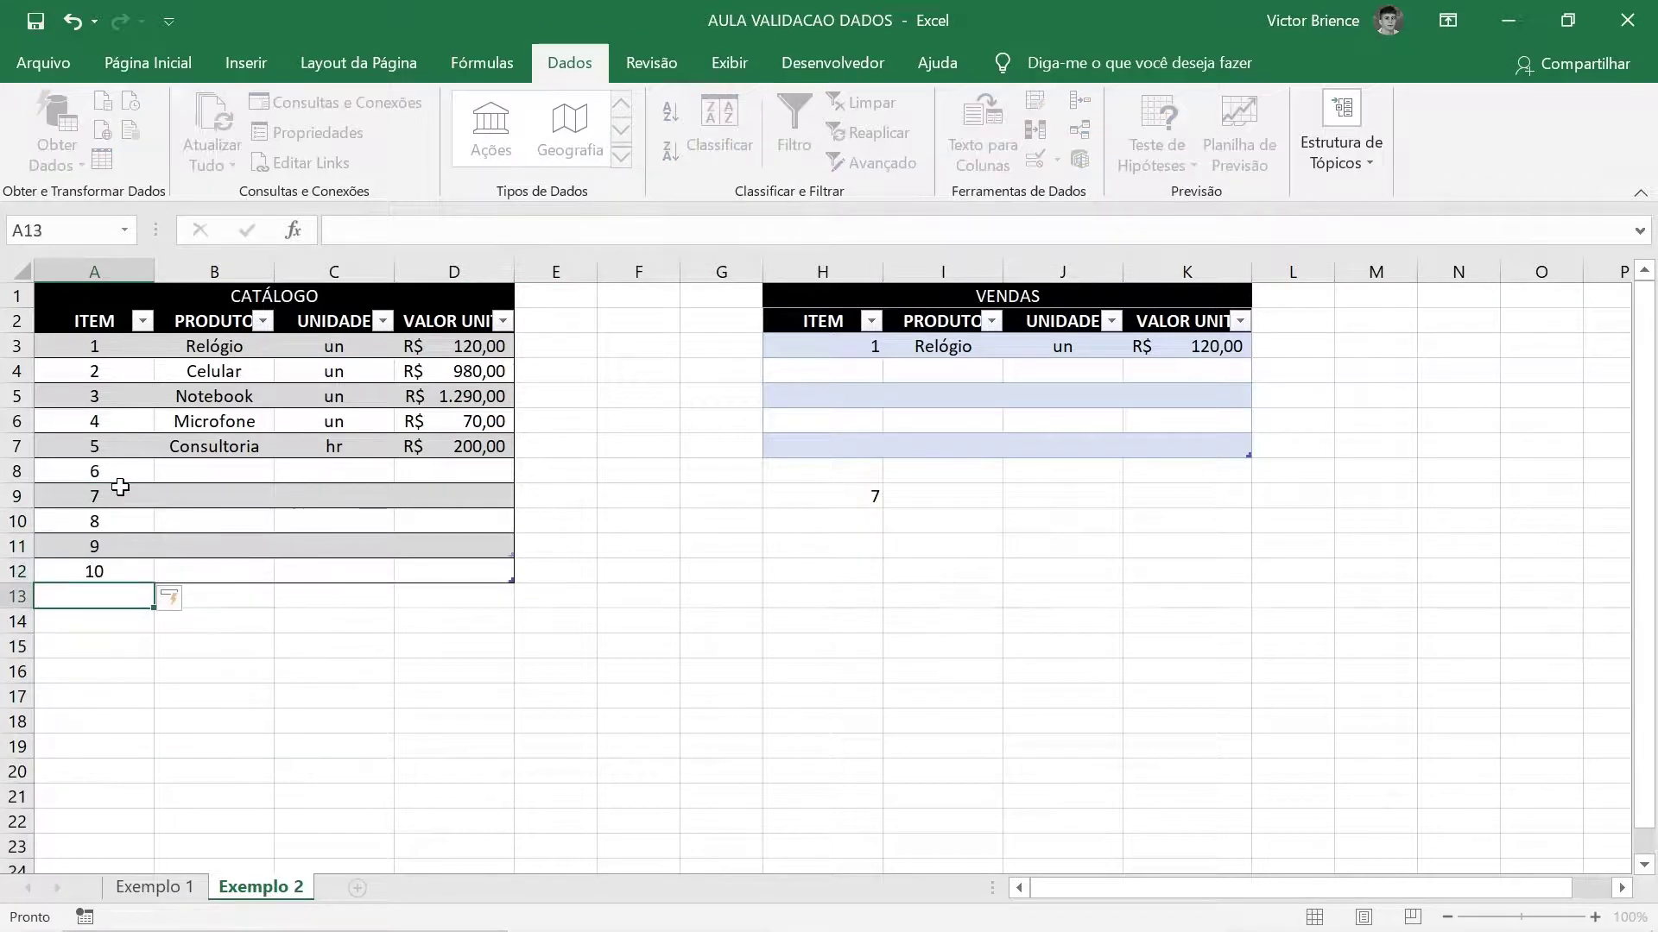
# - Check that H3's item dropdown now lists catalog items through 10, leaving H3 at 1
pyautogui.click(837, 349)
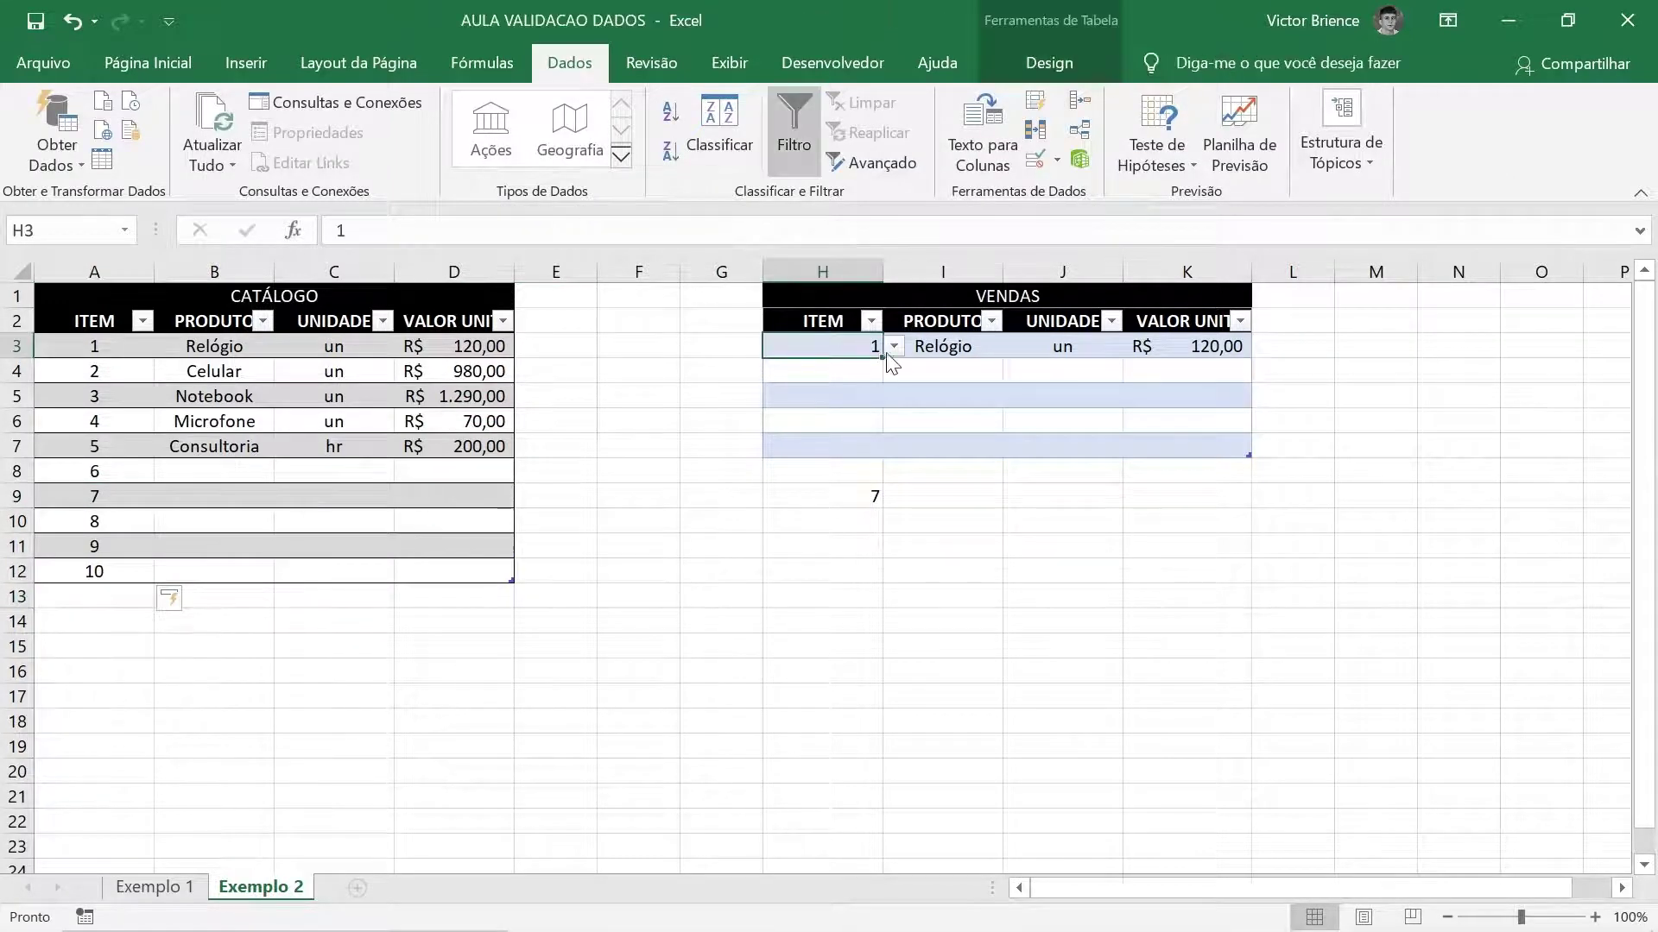
pyautogui.click(893, 348)
pyautogui.scroll(-1, 884, 428)
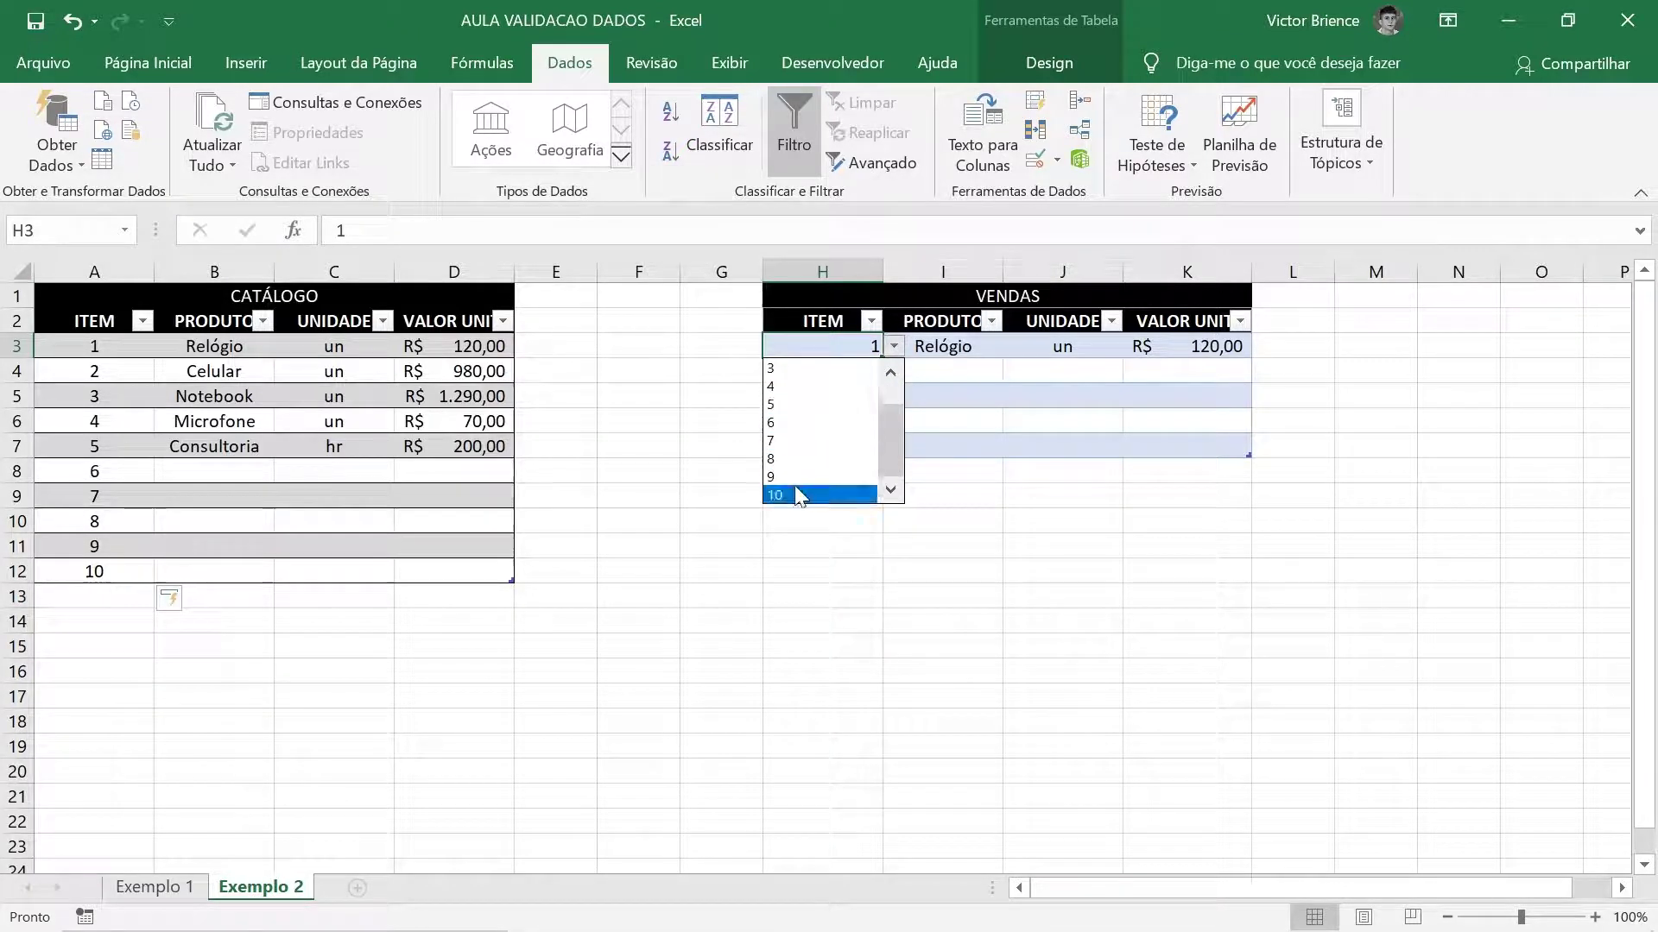
pyautogui.click(666, 452)
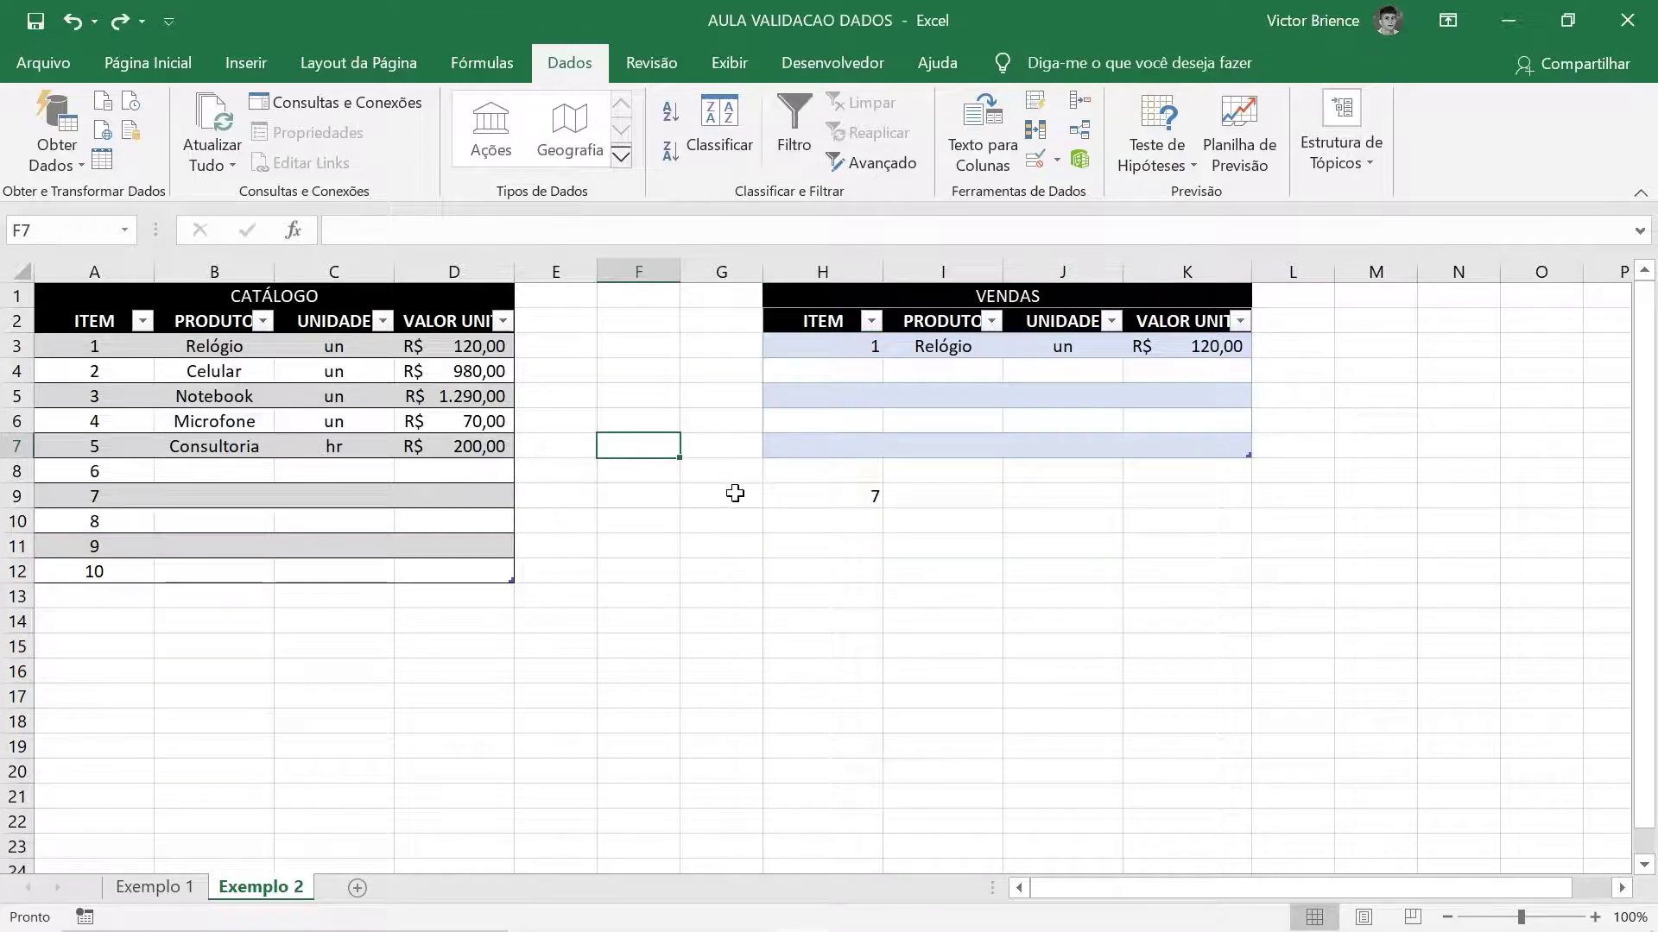
# - Inspect the H9 formula and clear the empty rows below the catalog items
pyautogui.click(795, 497)
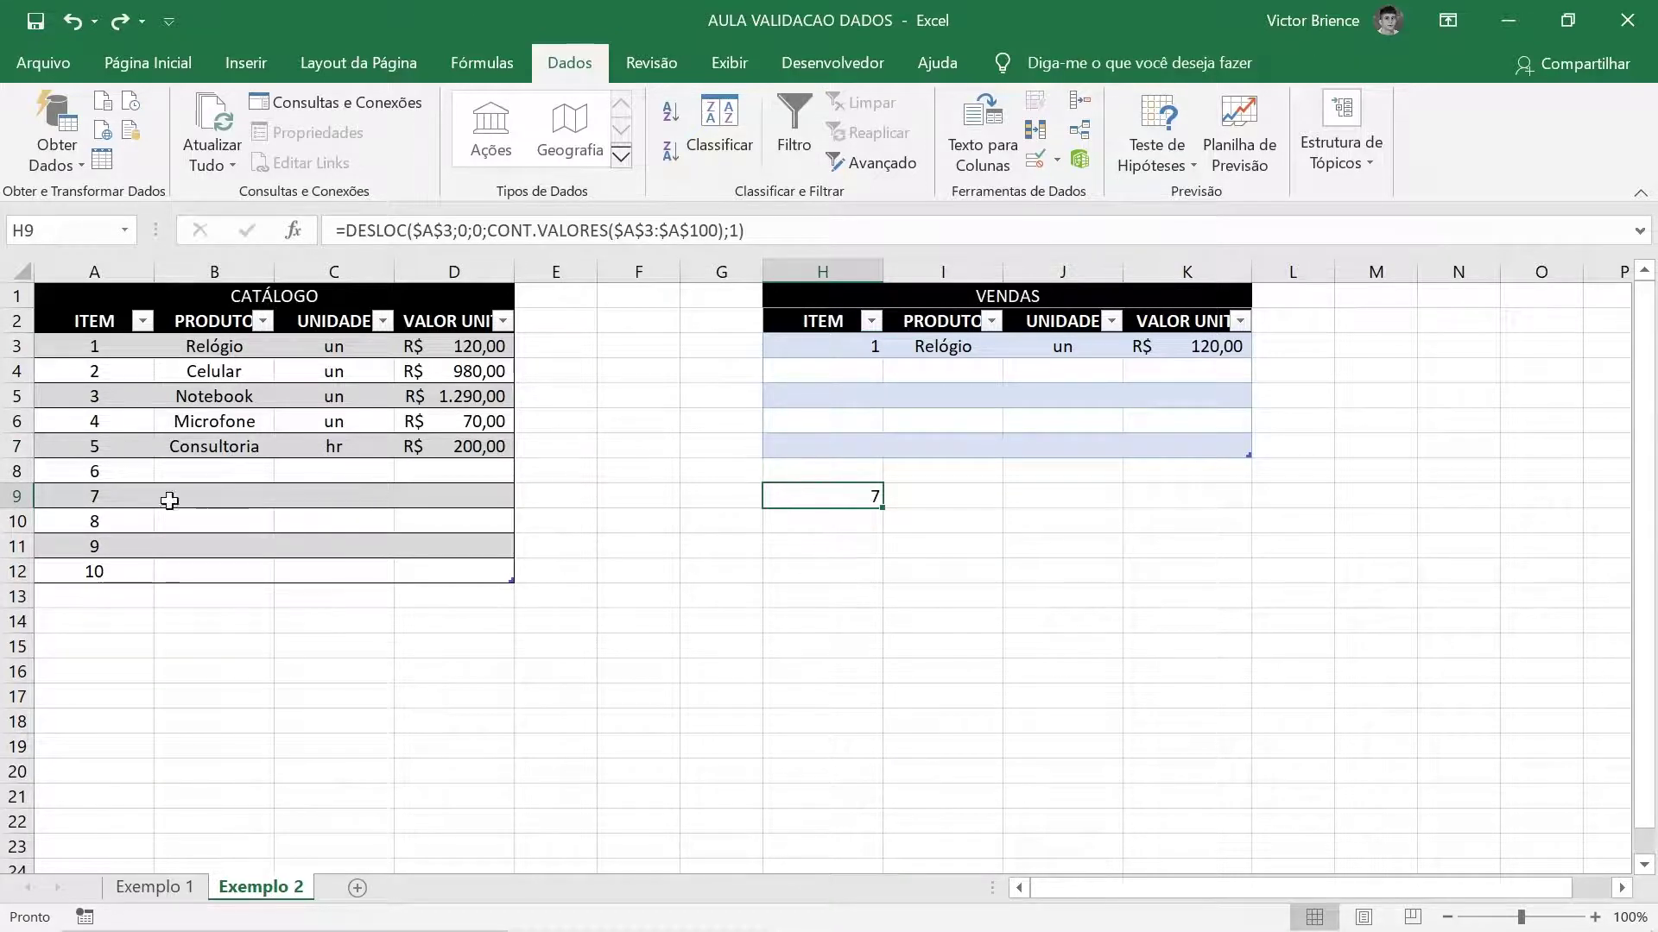
pyautogui.click(91, 497)
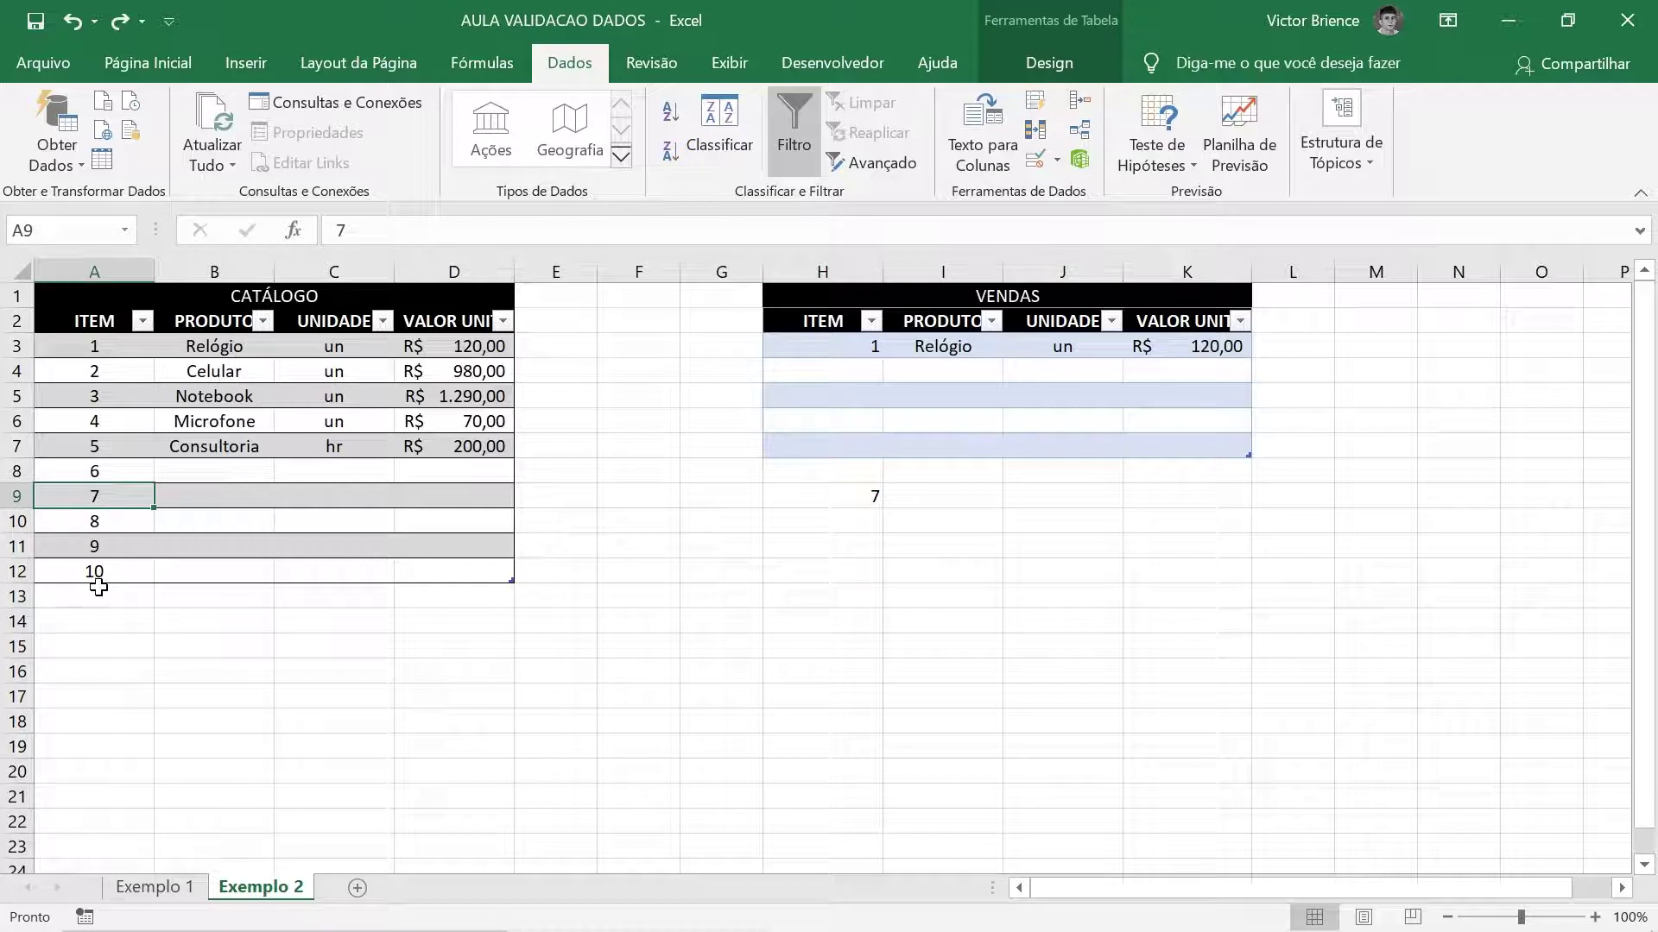
pyautogui.moveTo(98, 594); pyautogui.dragTo(119, 738)
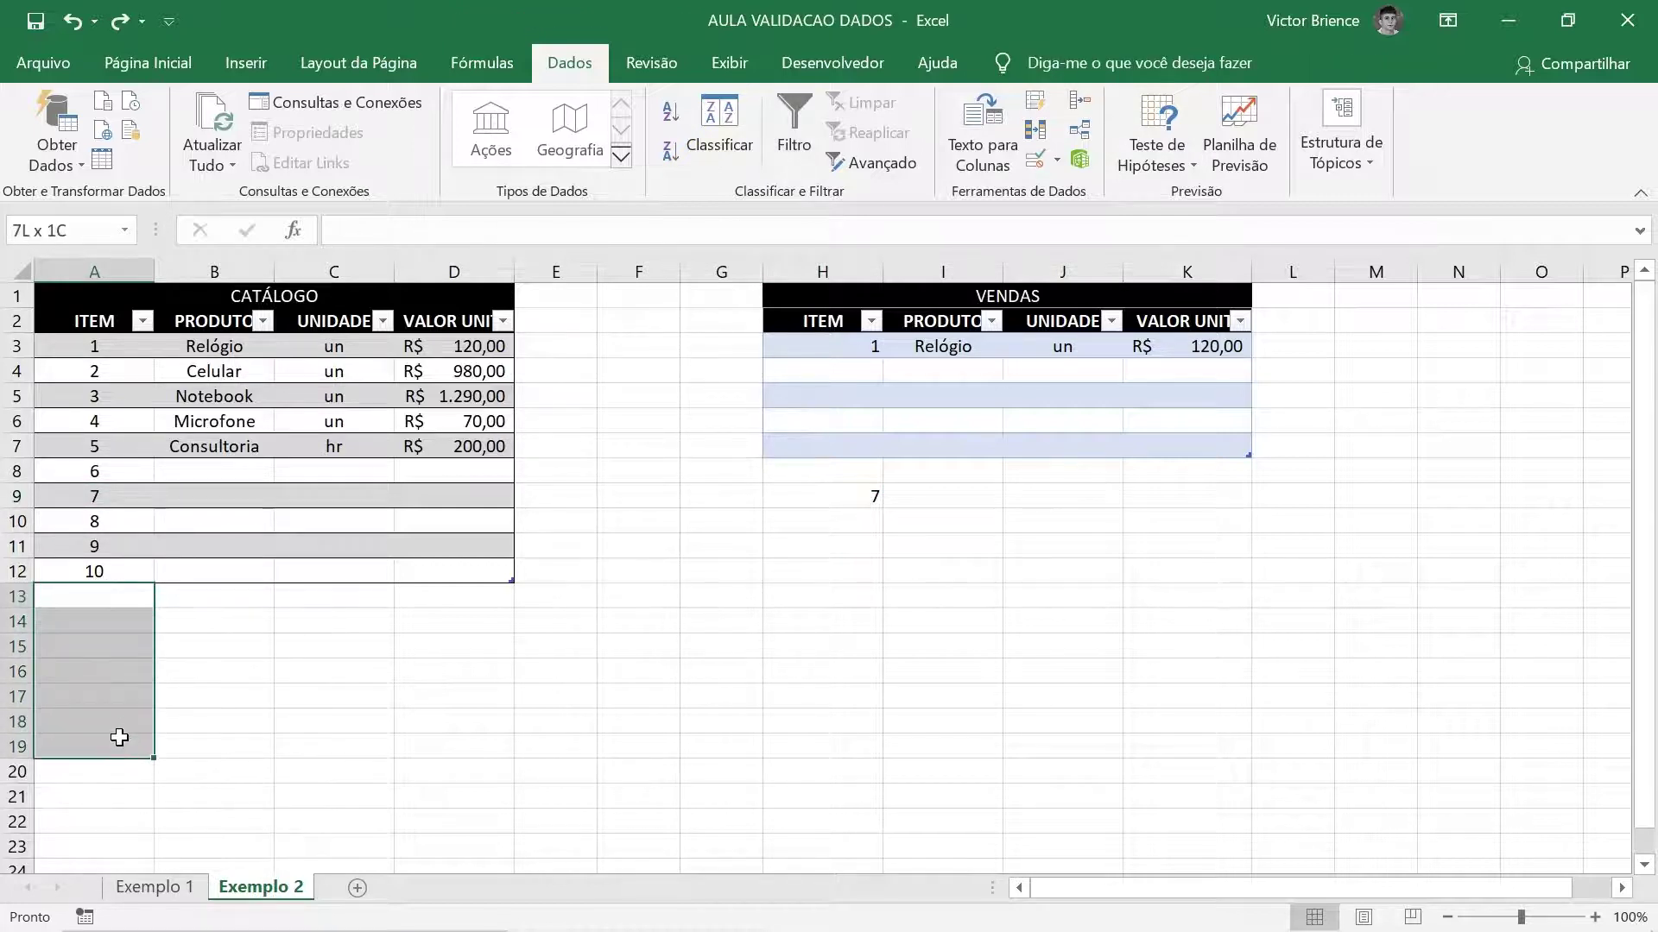
pyautogui.click(233, 677)
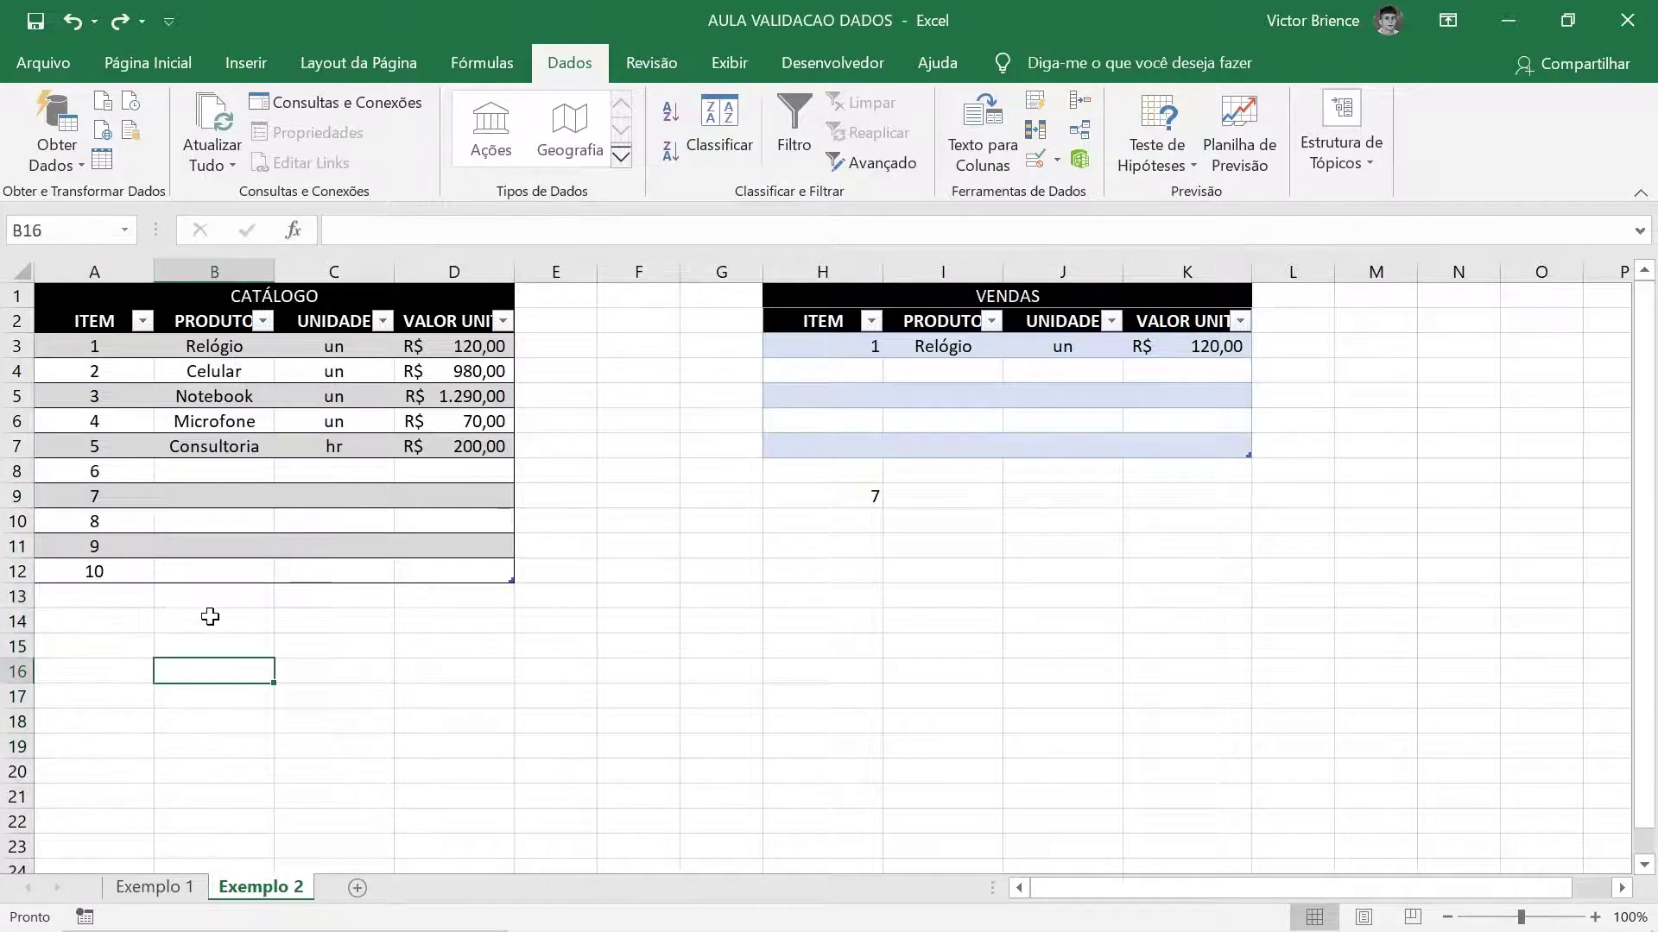
# - Recheck the last entries of H3's item list and dismiss it without choosing
pyautogui.click(831, 353)
pyautogui.click(894, 347)
pyautogui.click(891, 491)
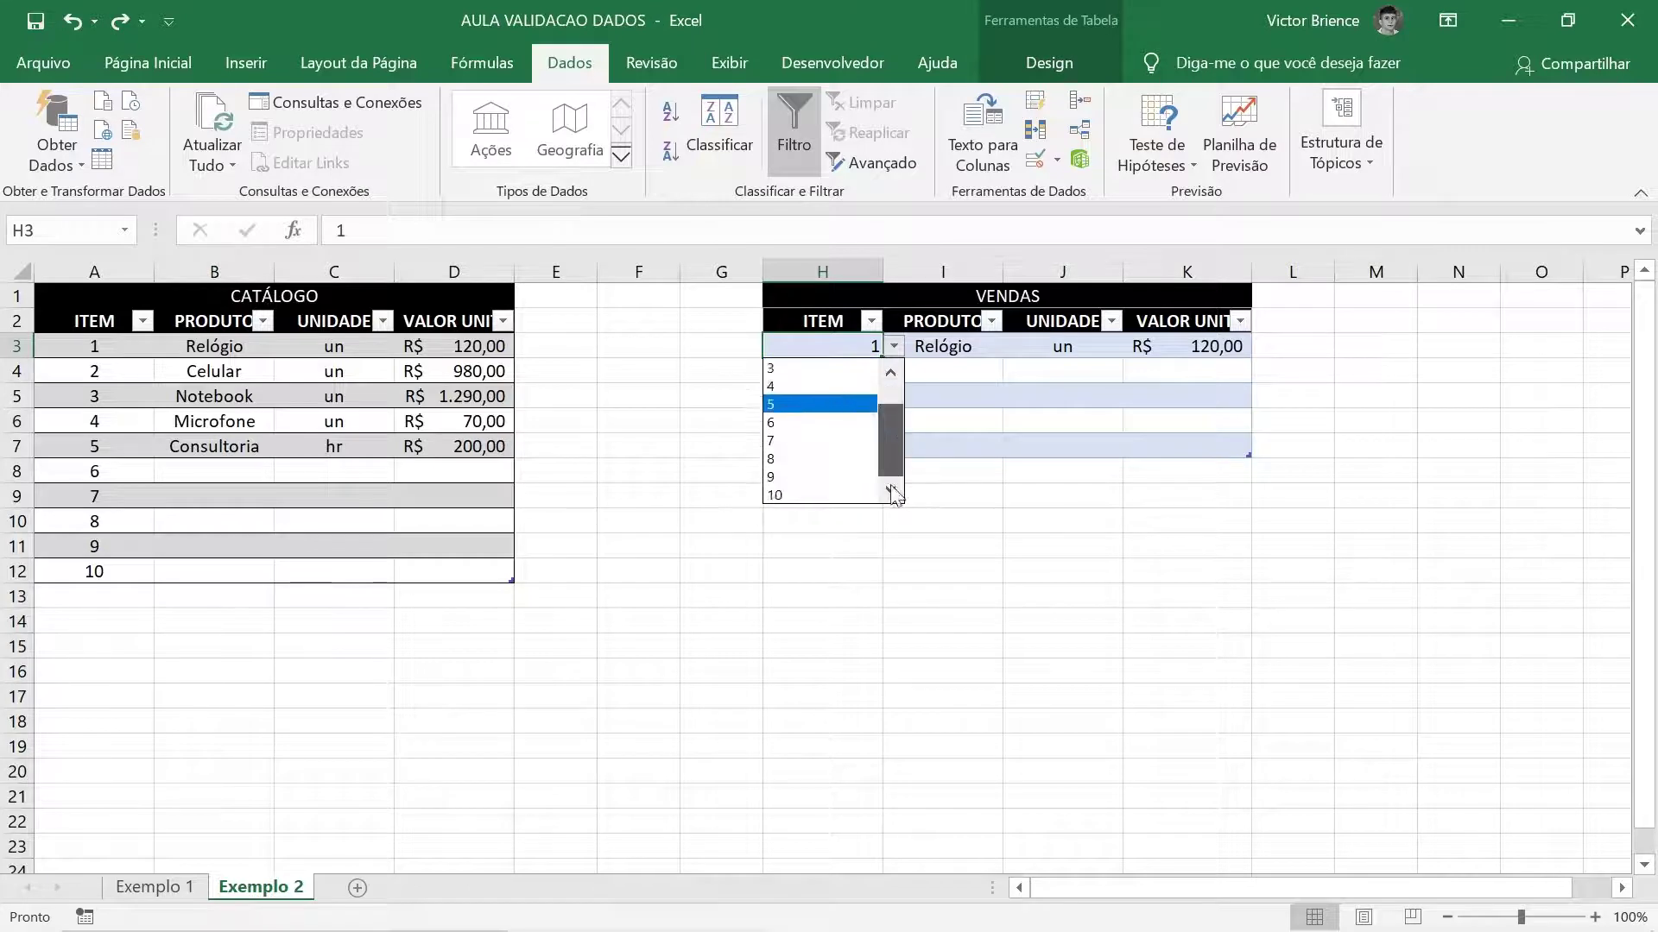
pyautogui.press('Escape')
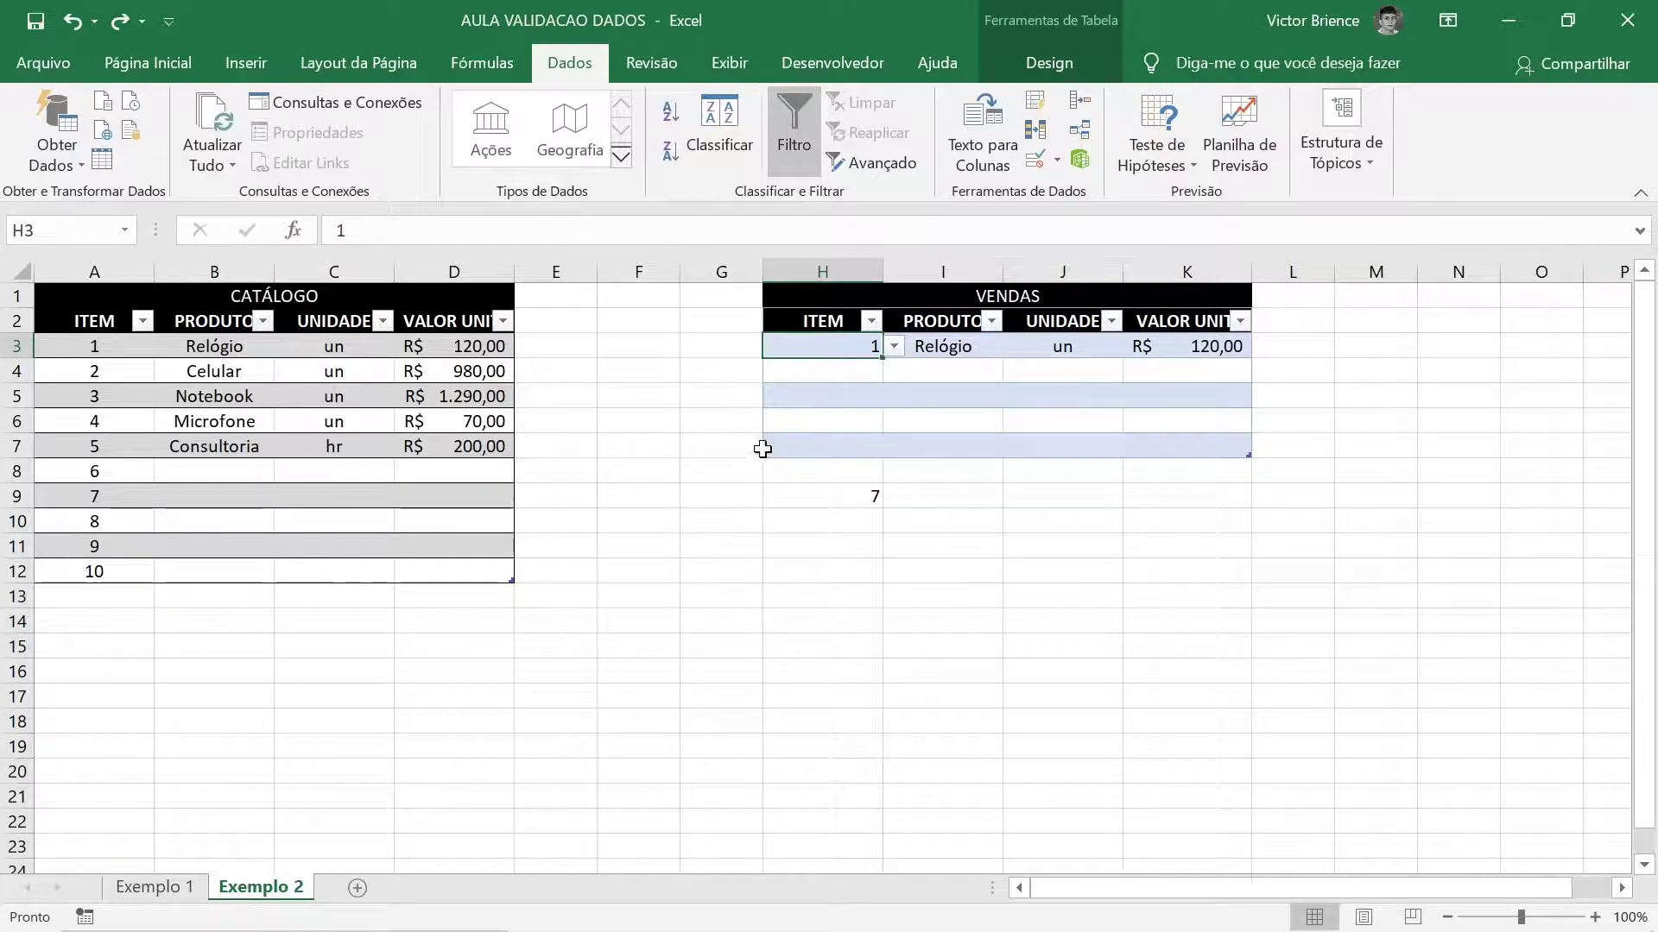
# - Bring up H3's Data Validation settings with the =DESLOC($A$3;0;0;CONT.VALORES($A$3:$A$100);1) list source
pyautogui.scroll(-6, 274, 611)
pyautogui.scroll(-6, 226, 610)
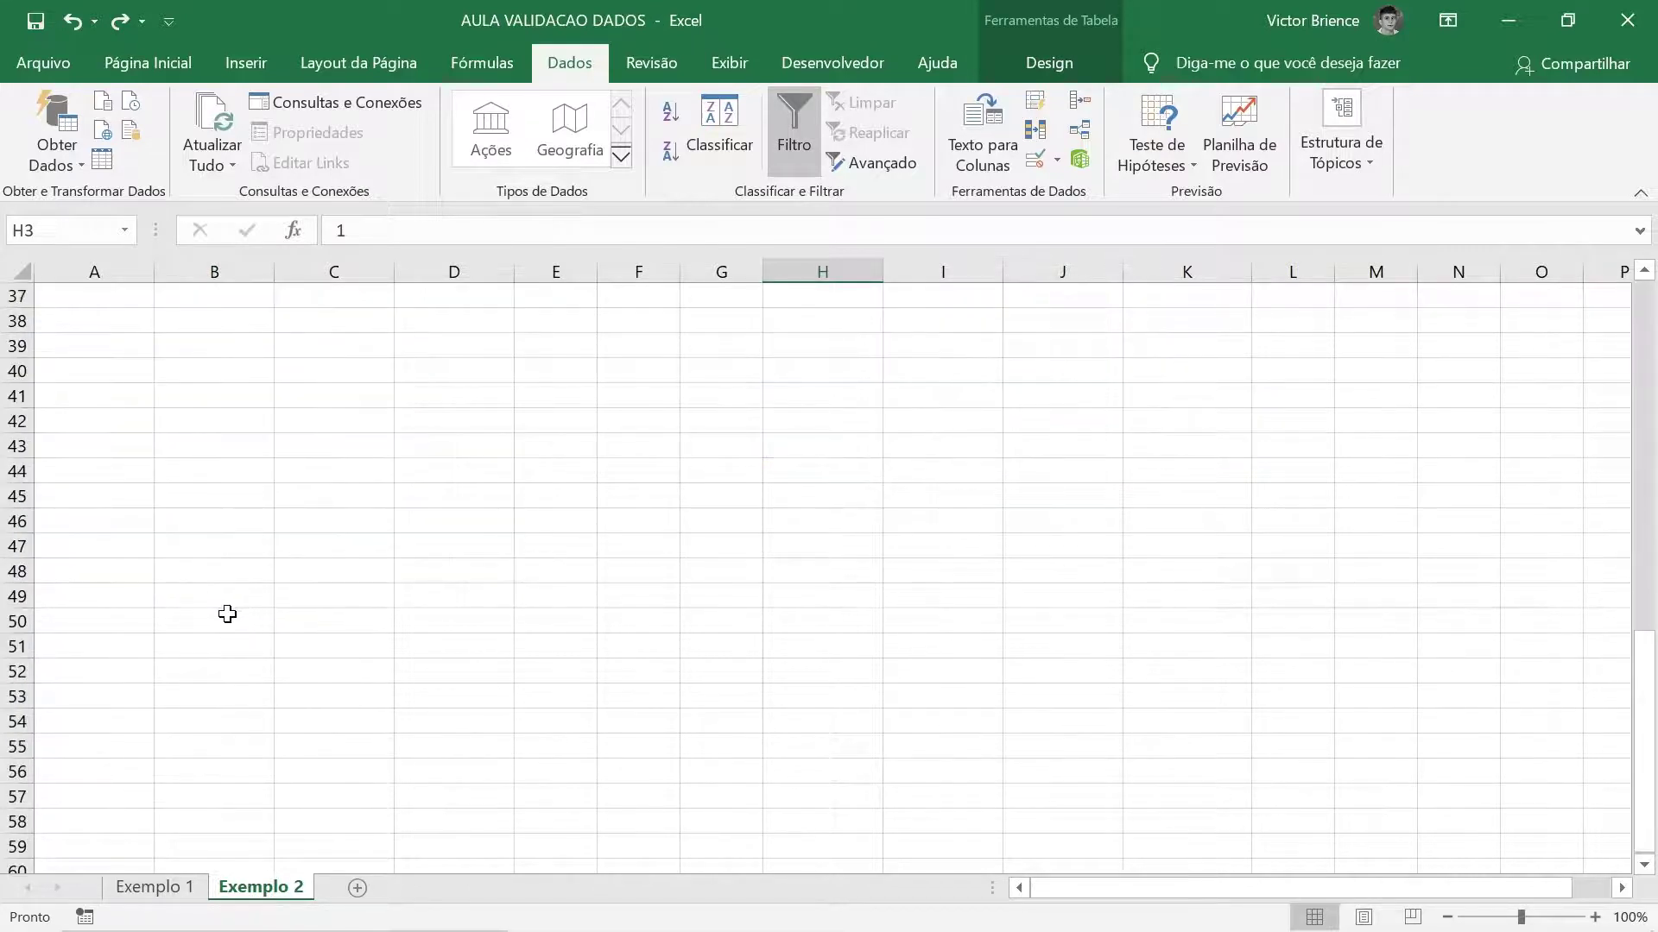
pyautogui.scroll(-5, 237, 613)
pyautogui.scroll(-5, 237, 613)
pyautogui.scroll(-5, 230, 596)
pyautogui.scroll(-1, 226, 594)
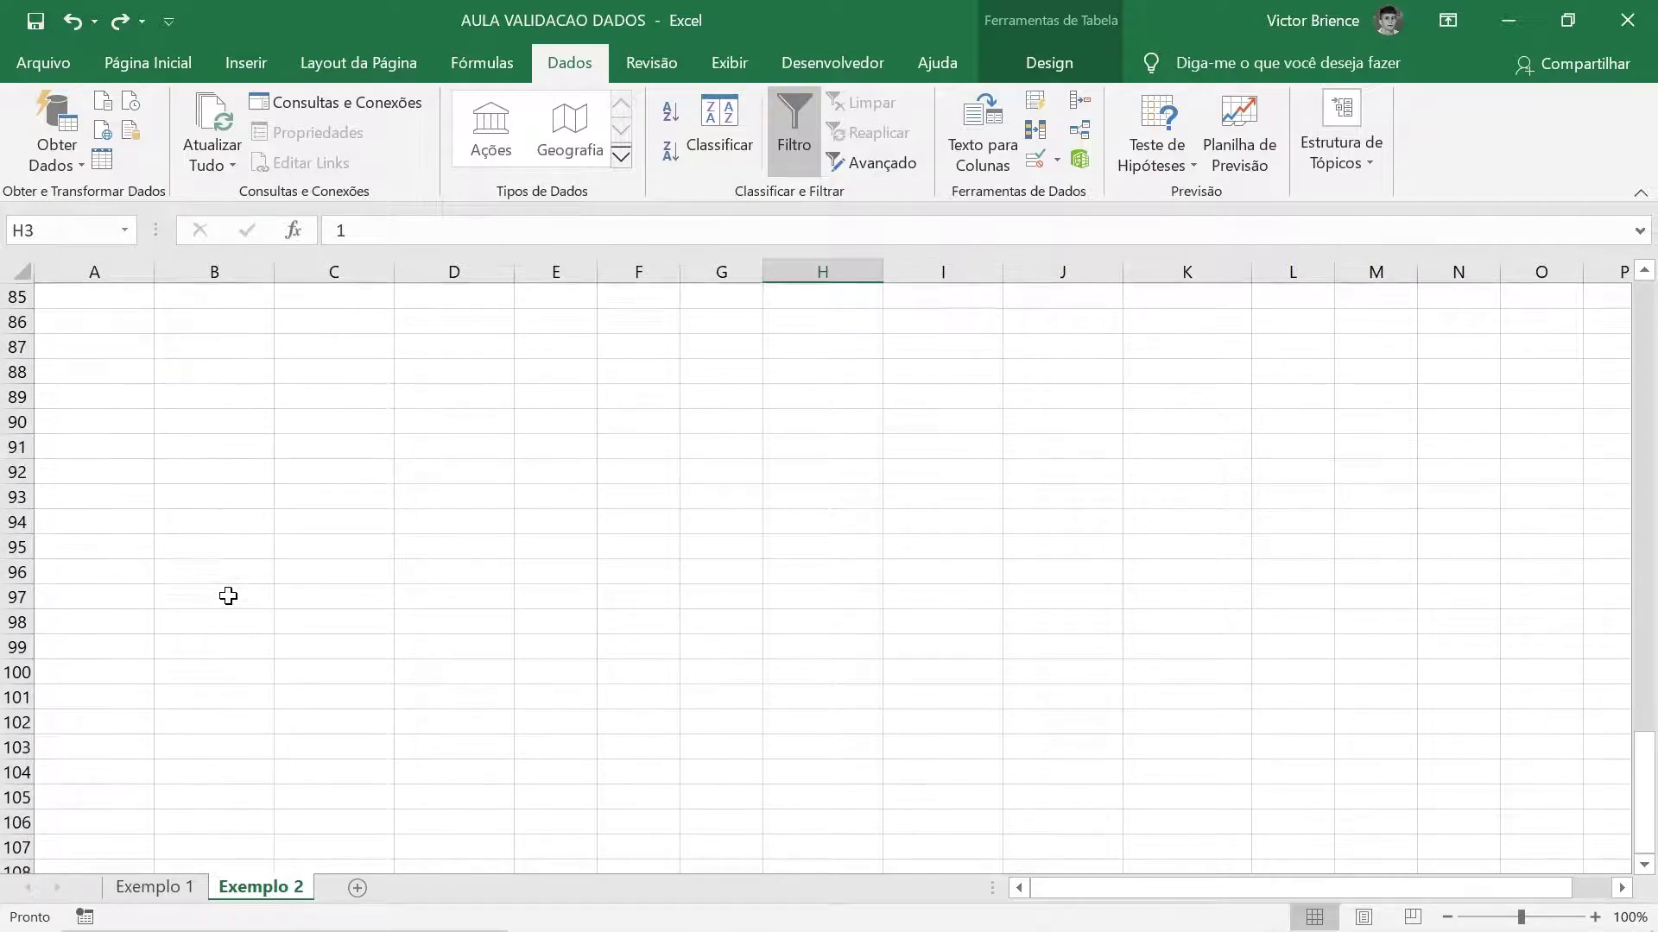
pyautogui.scroll(5, 392, 567)
pyautogui.scroll(6, 555, 514)
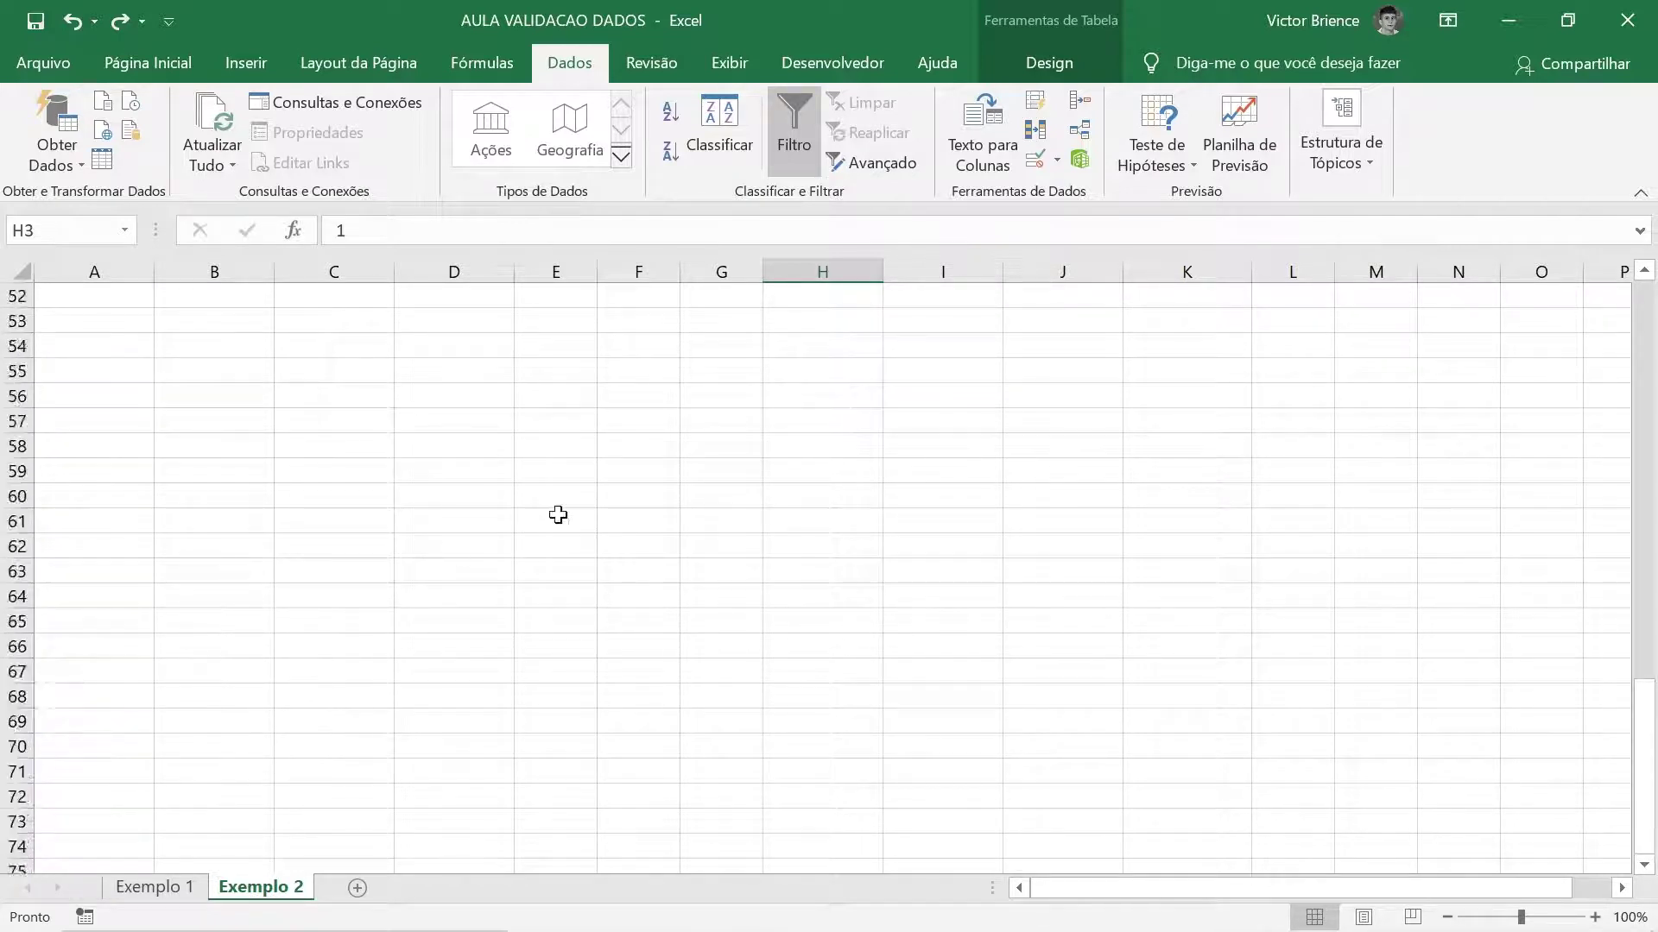
pyautogui.scroll(4, 1642, 671)
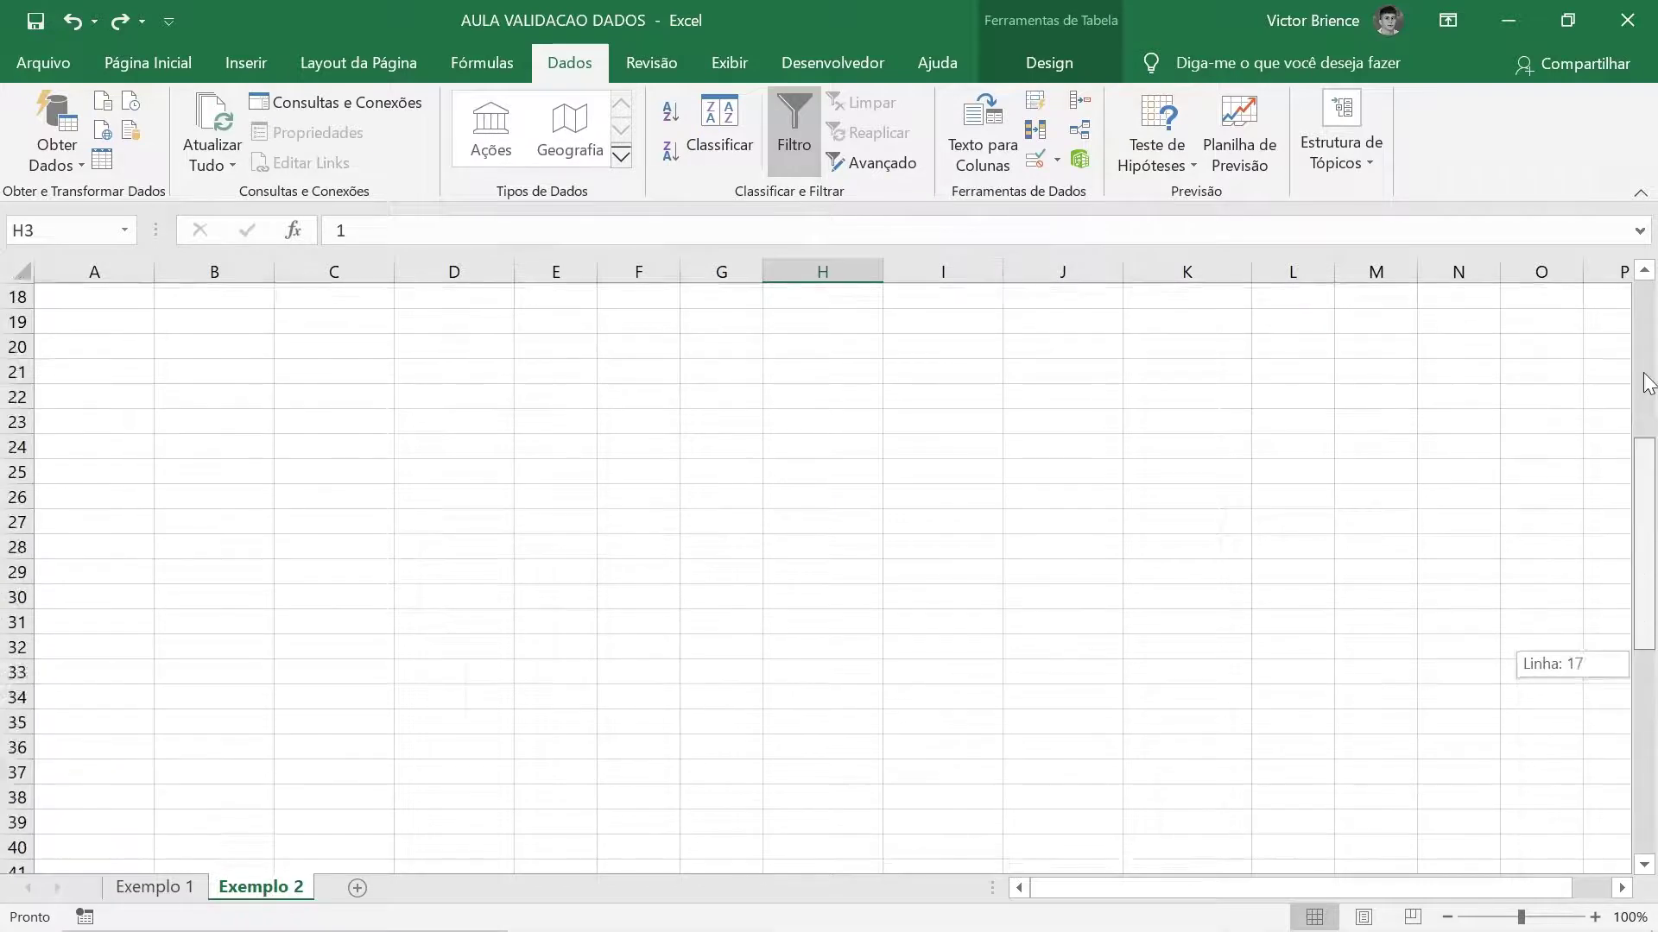
pyautogui.moveTo(1641, 675); pyautogui.dragTo(1641, 302)
pyautogui.click(1033, 159)
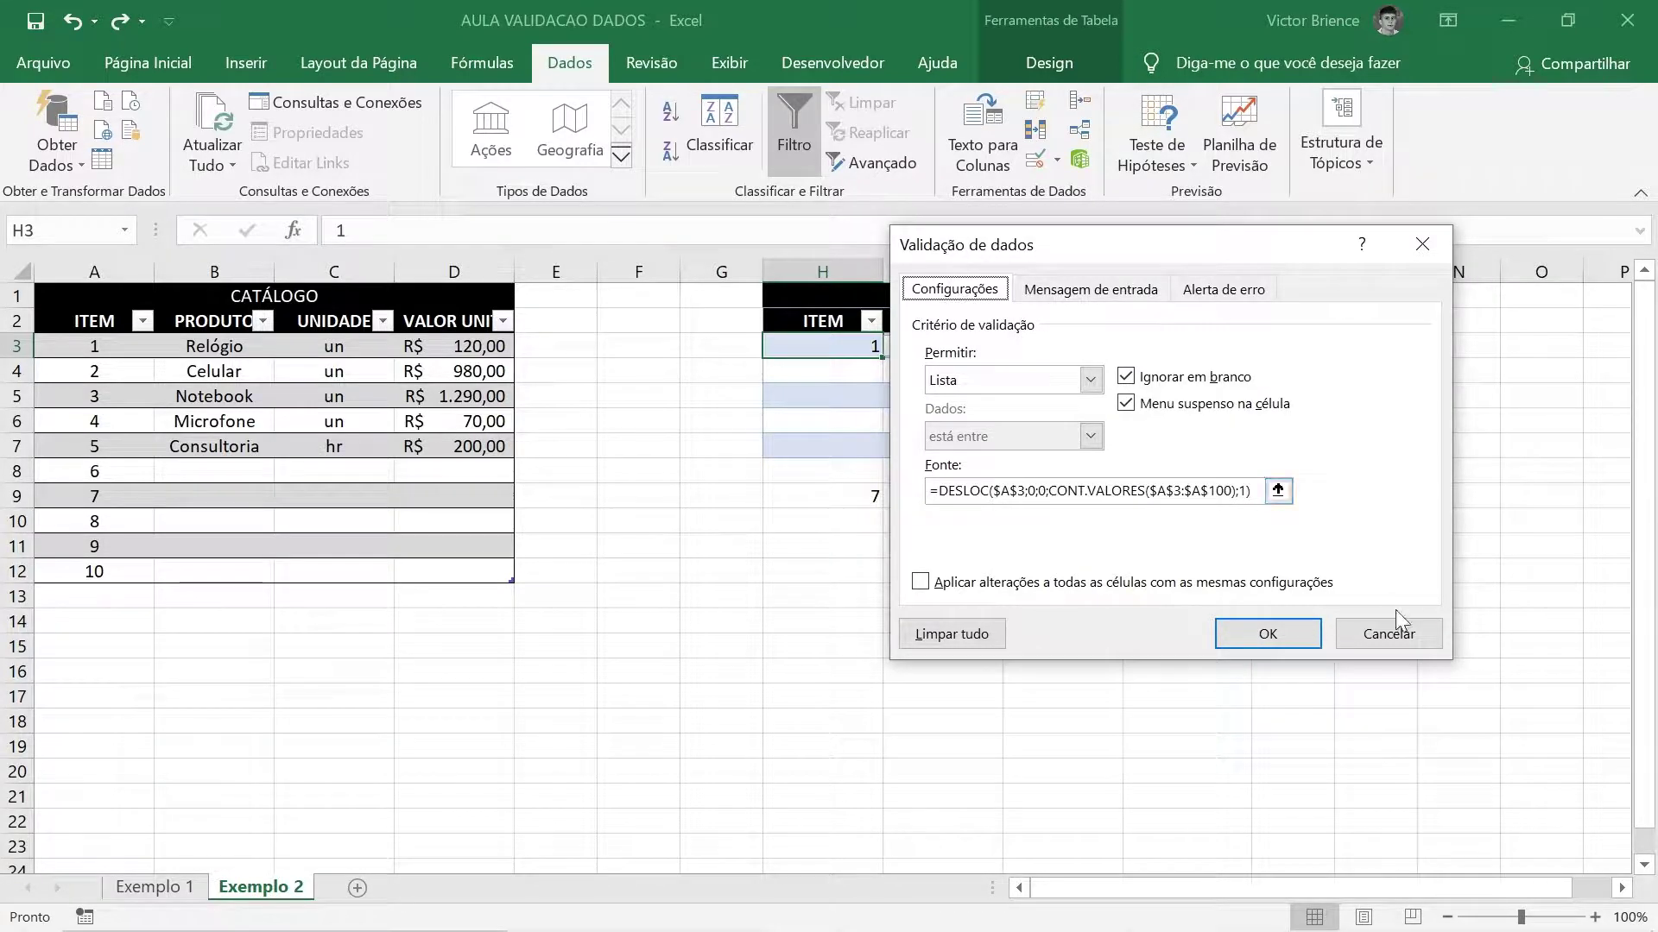
# - Cancel the validation dialog unchanged, delete the test formula in H9, and reselect H3
pyautogui.click(1389, 634)
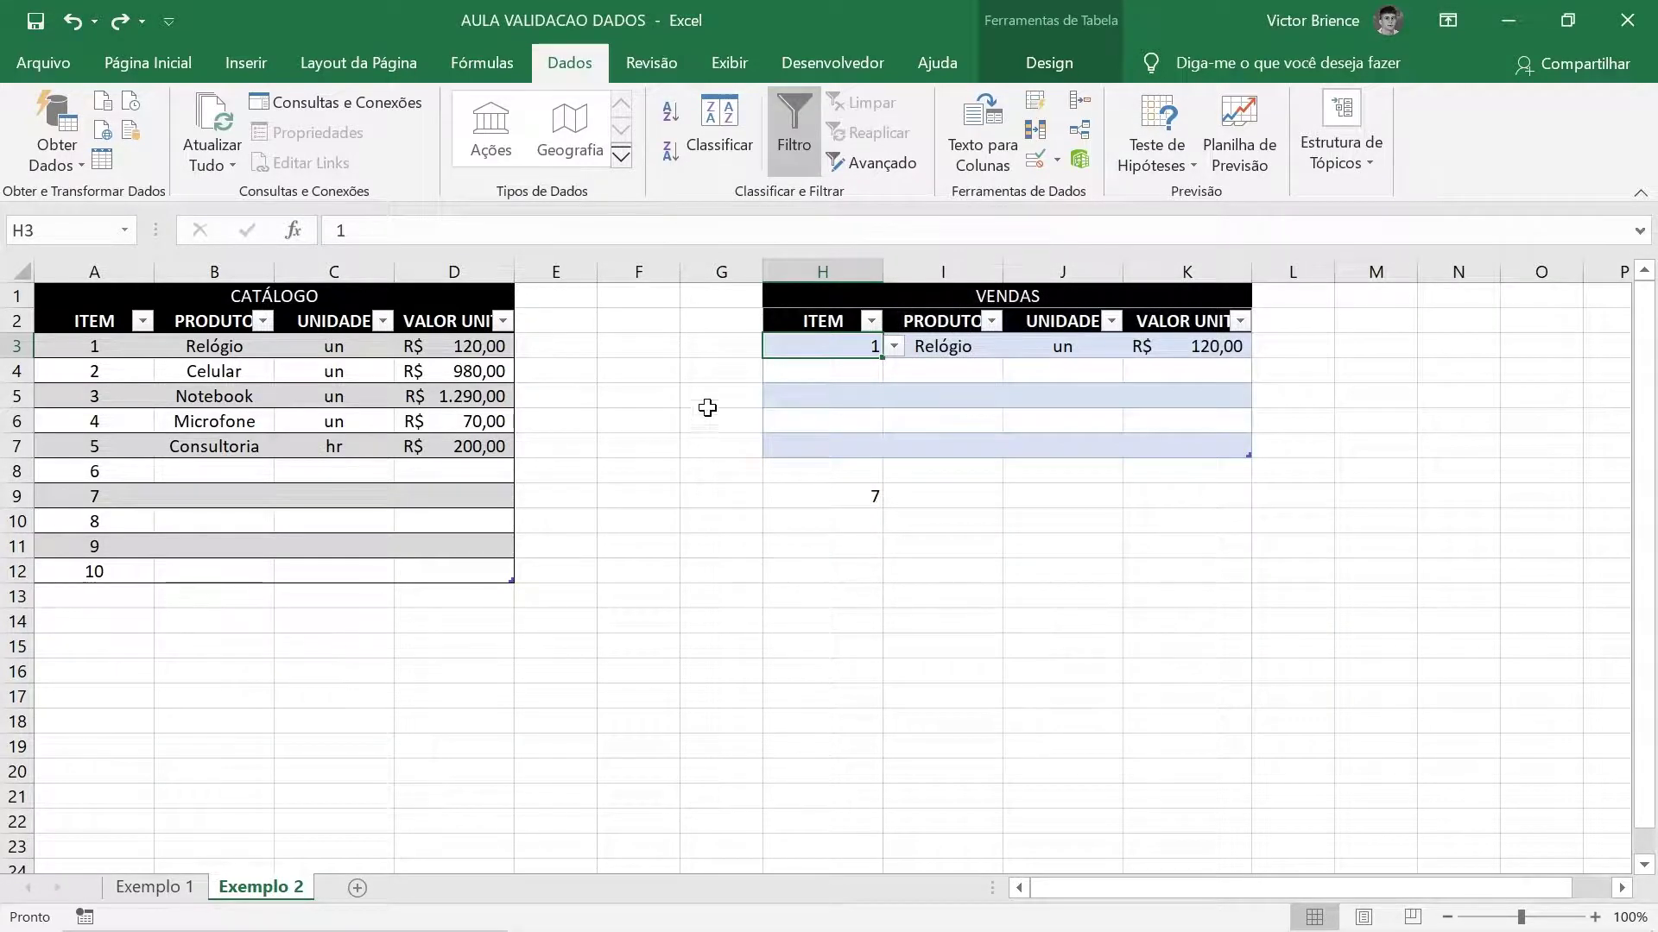
pyautogui.click(839, 506)
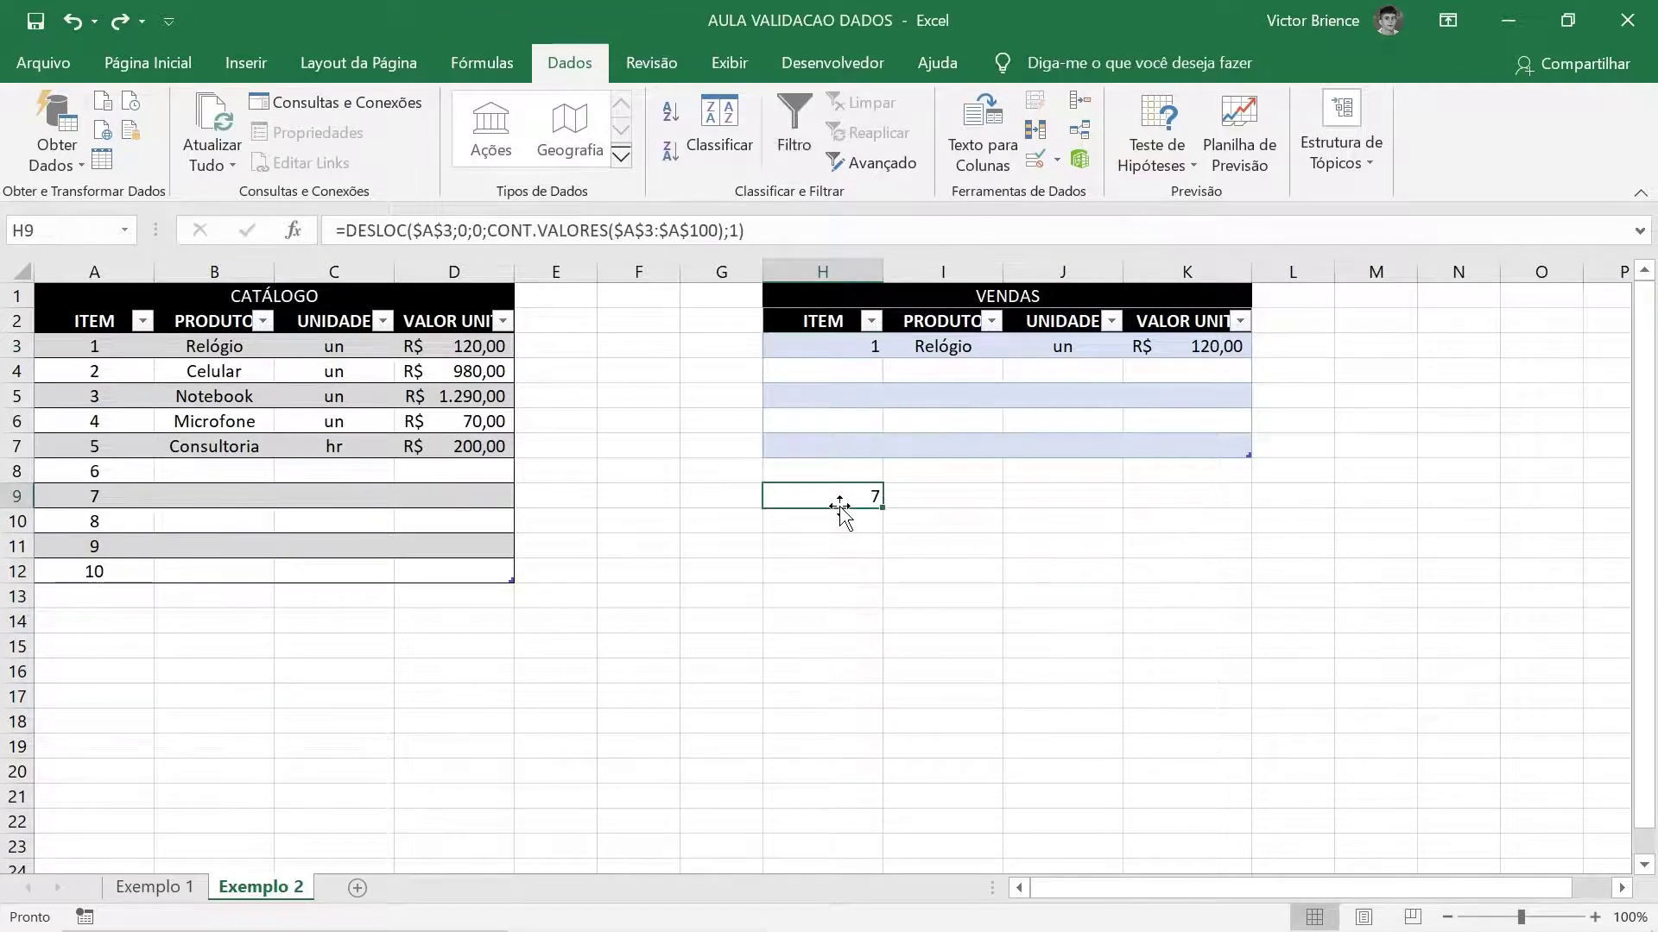
pyautogui.press('Delete')
pyautogui.click(748, 490)
pyautogui.click(813, 350)
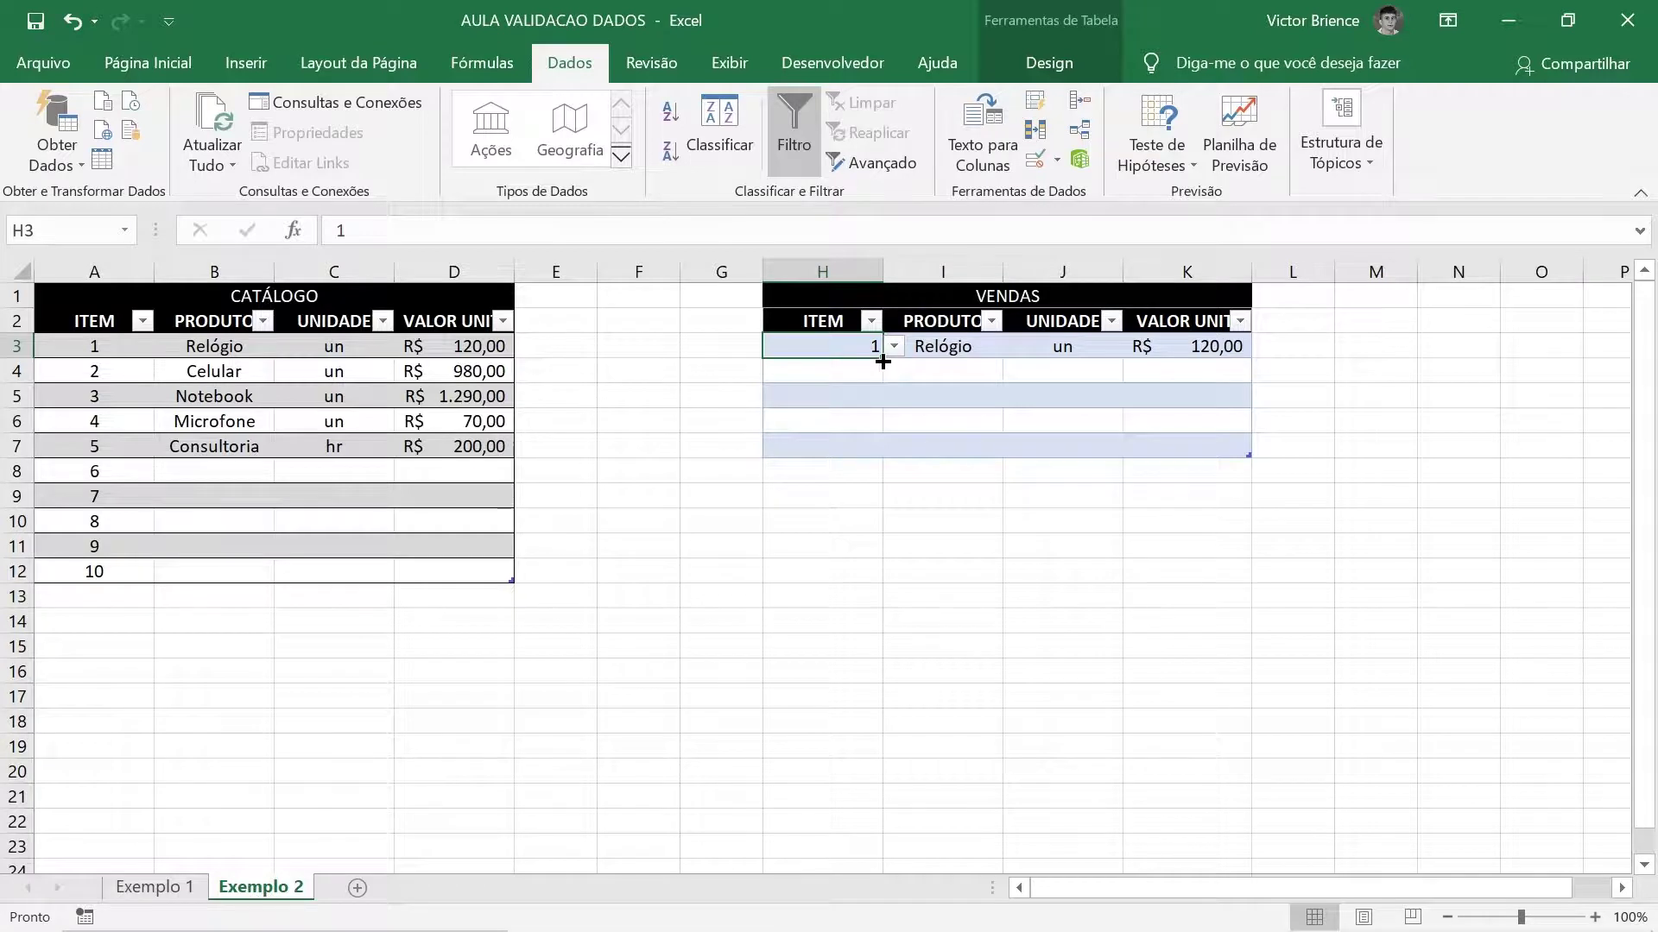
# - Fill H3's item dropdown down to H7 and pick items 2, 3 and 4 in H4–H6
pyautogui.moveTo(882, 361); pyautogui.dragTo(874, 448)
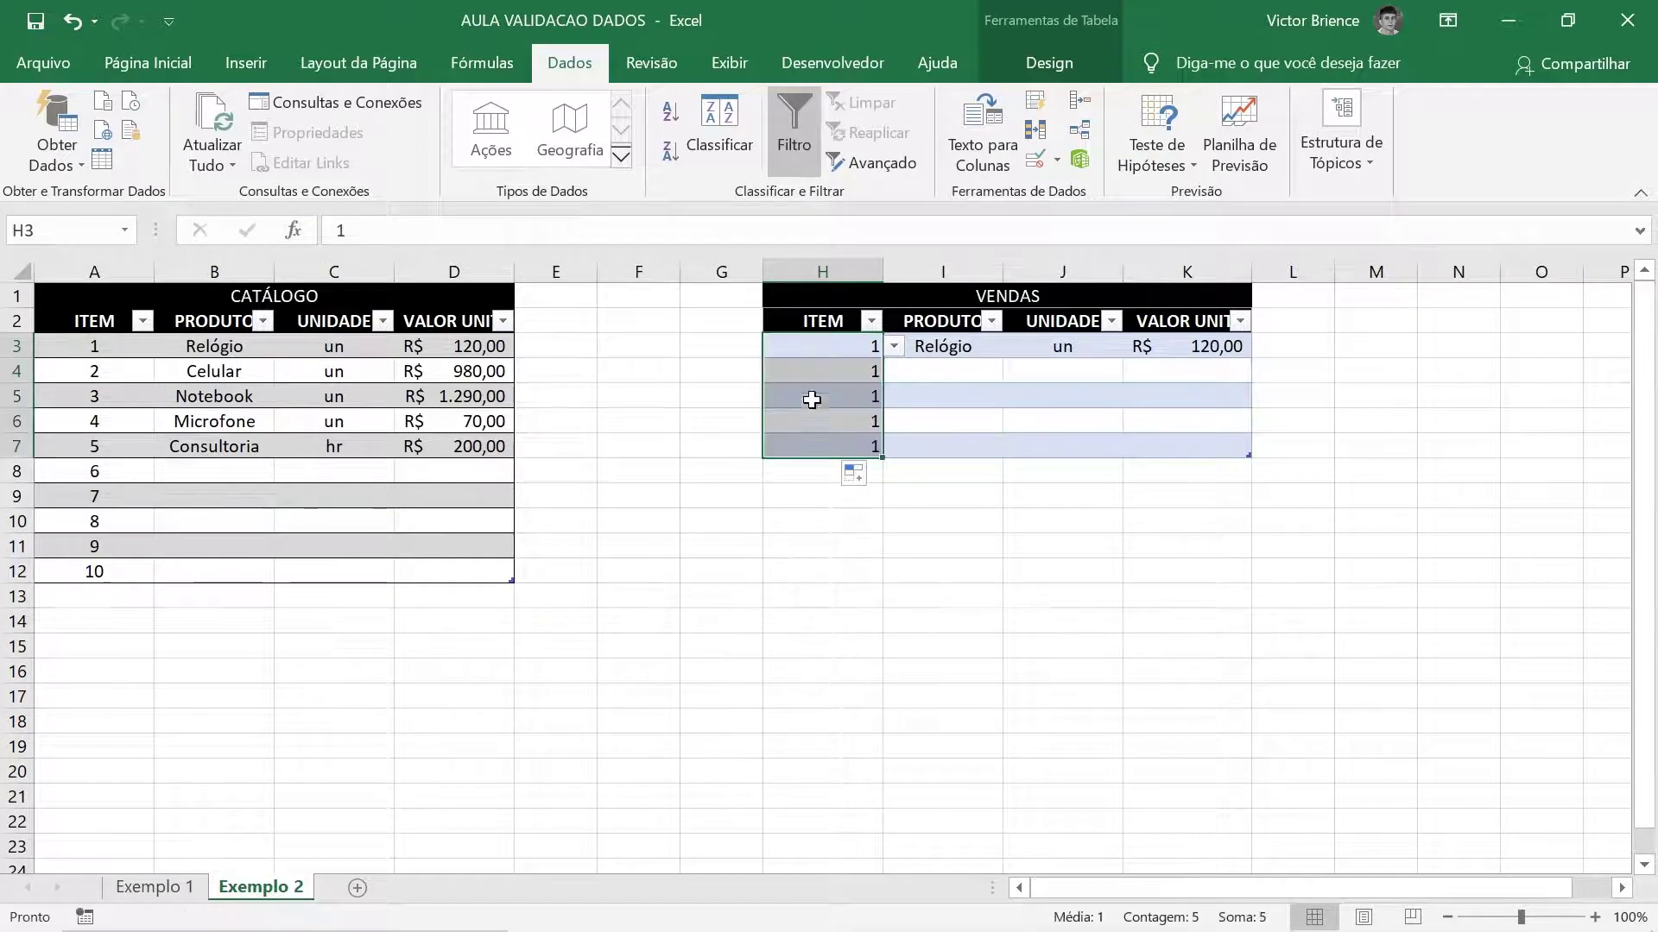
pyautogui.click(833, 370)
pyautogui.click(895, 371)
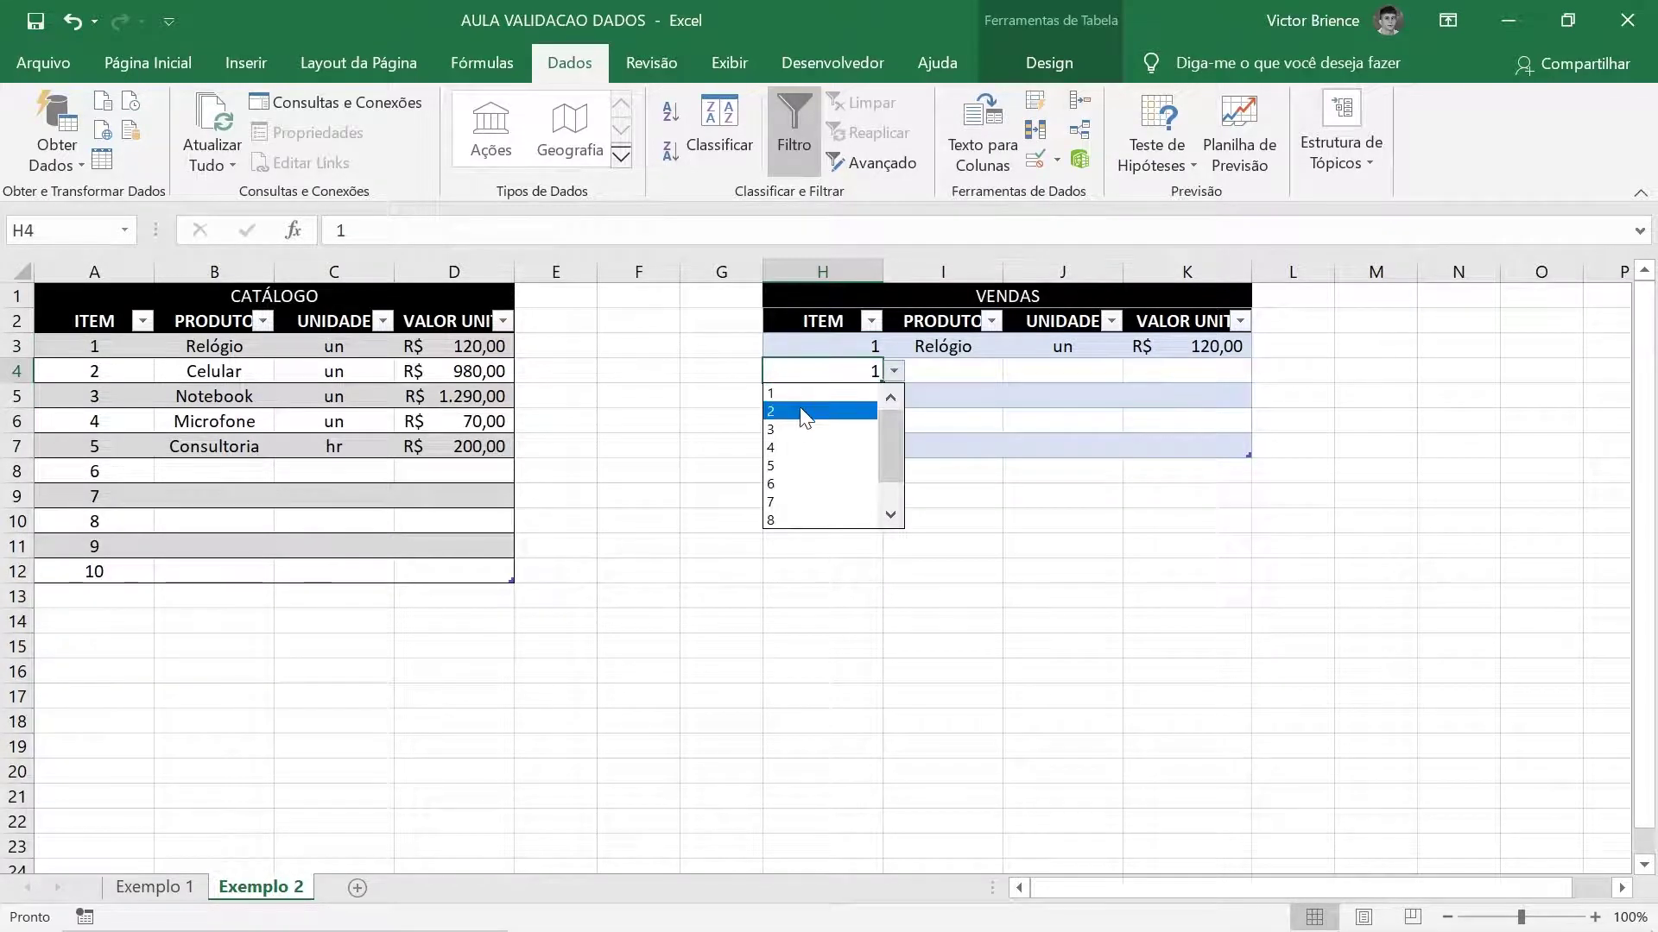
pyautogui.click(805, 412)
pyautogui.click(819, 396)
pyautogui.click(895, 398)
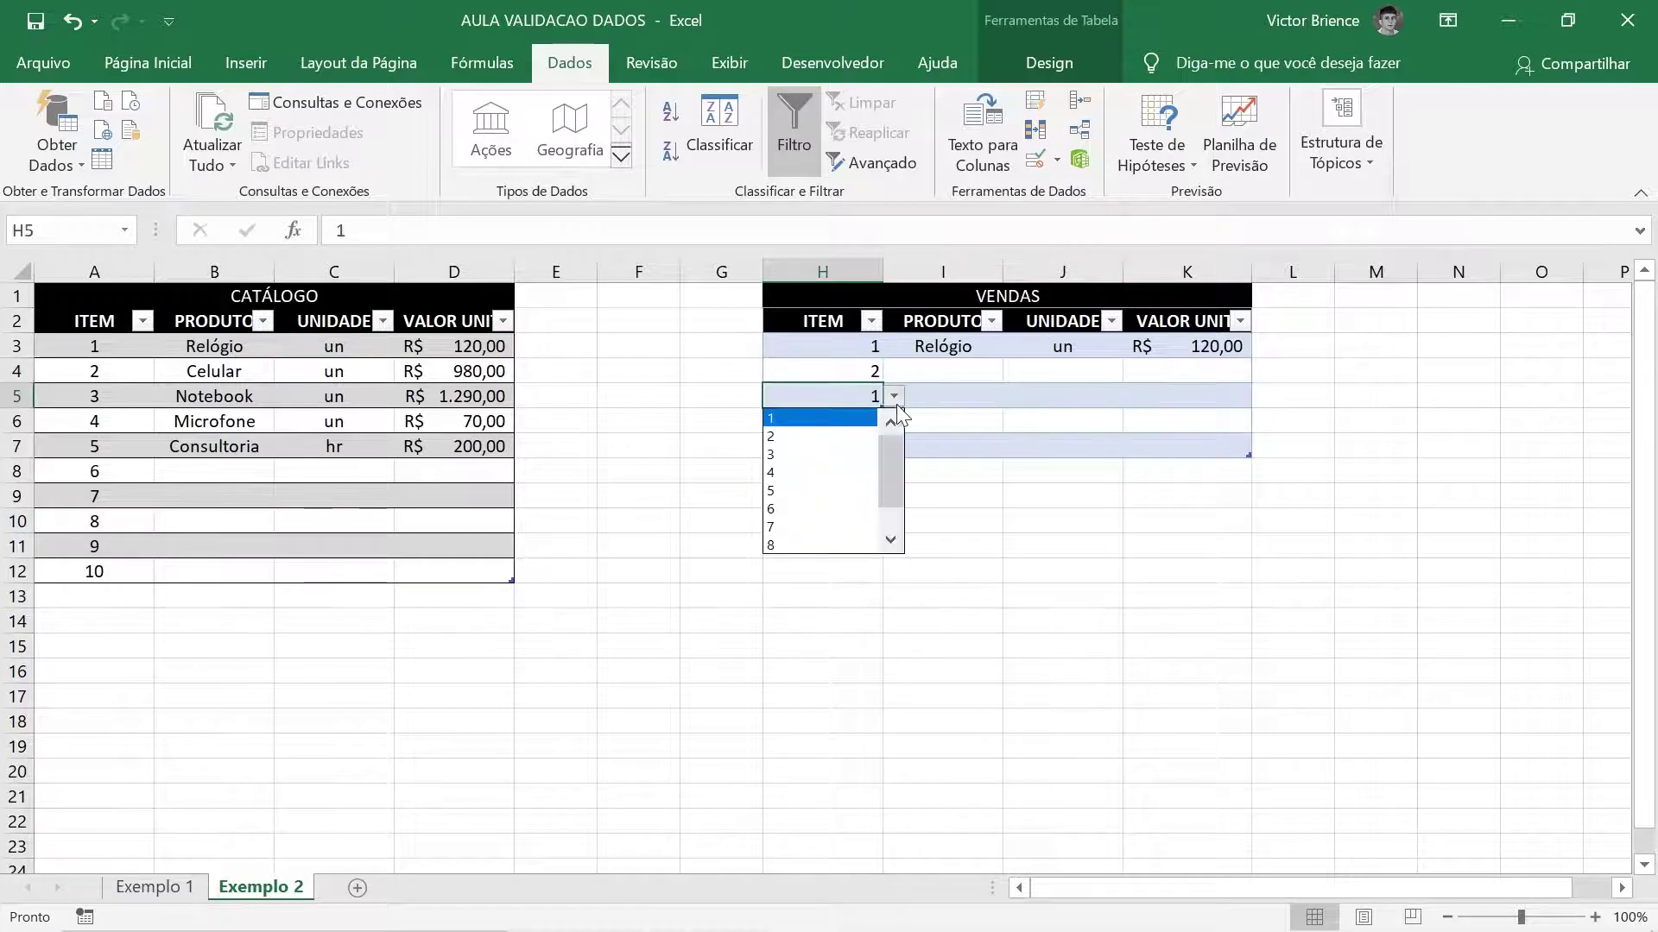
pyautogui.click(781, 454)
pyautogui.click(820, 421)
pyautogui.click(894, 421)
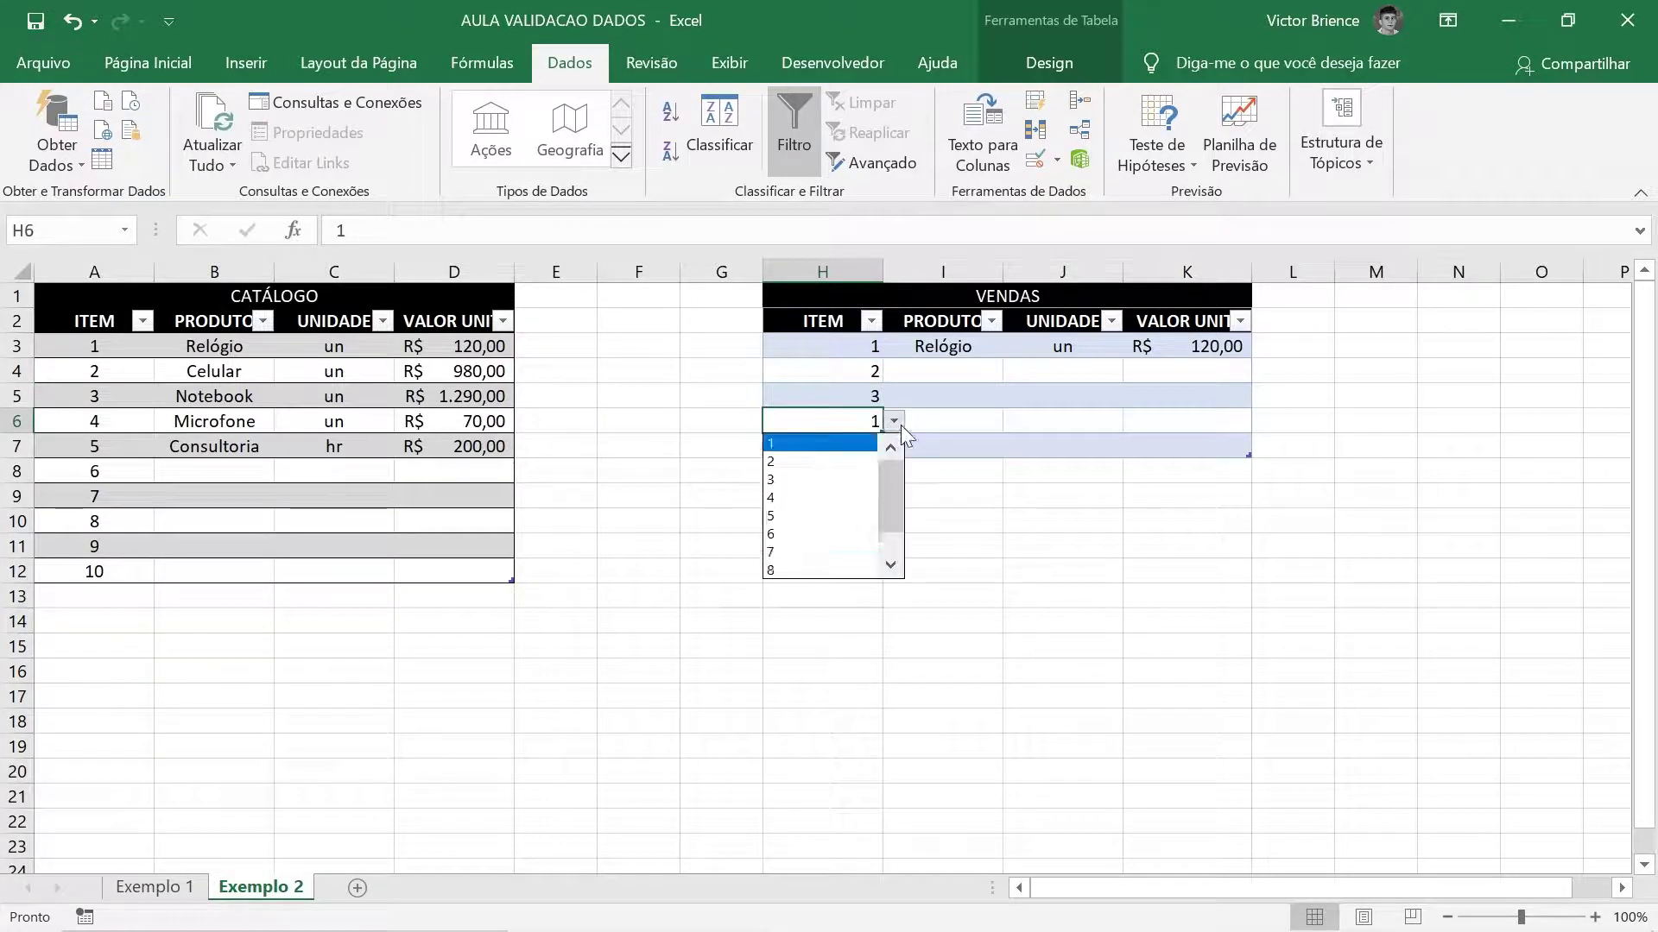
pyautogui.click(793, 498)
pyautogui.click(729, 568)
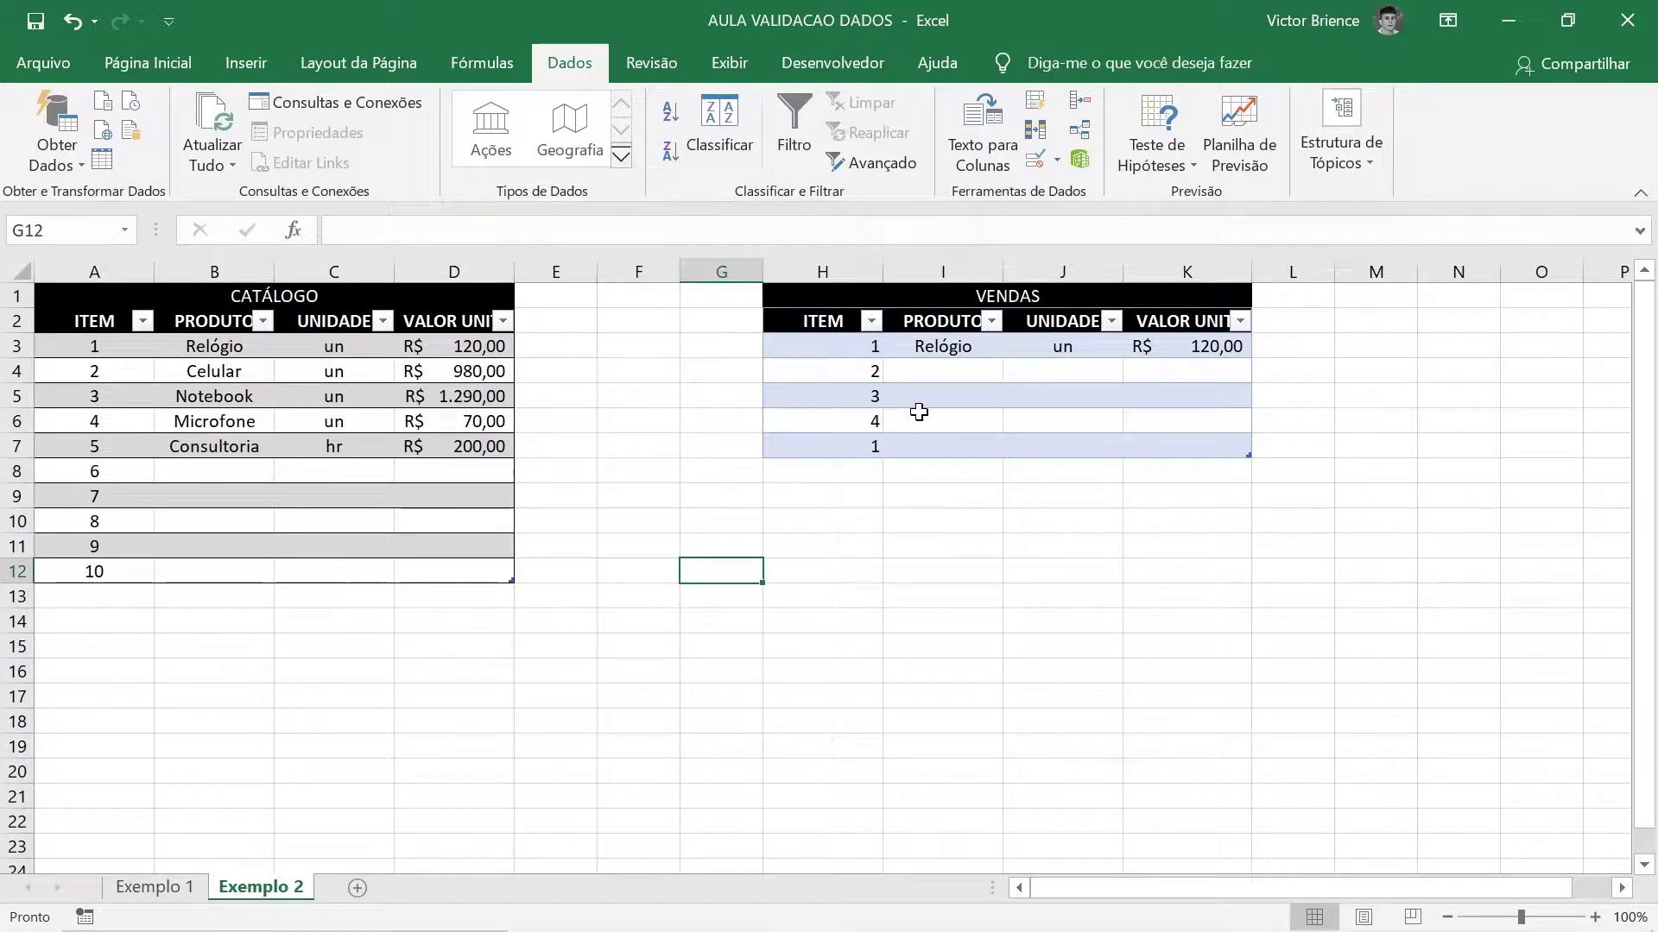
pyautogui.moveTo(939, 324); pyautogui.dragTo(945, 447)
pyautogui.moveTo(1059, 326); pyautogui.dragTo(1043, 460)
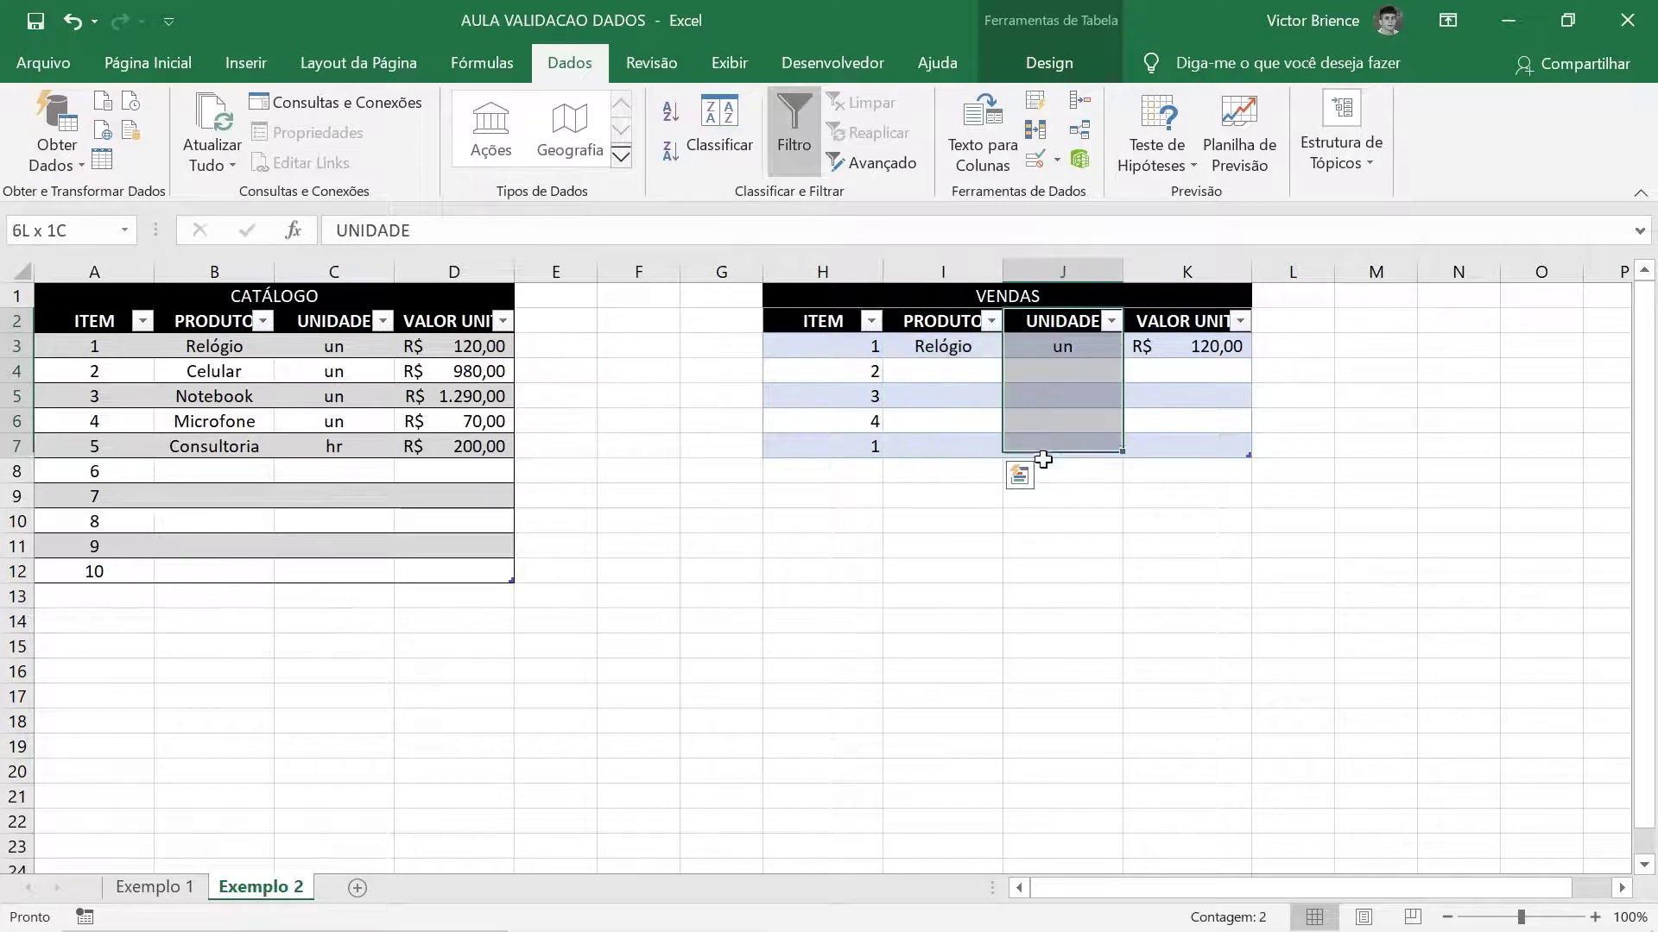
pyautogui.click(954, 518)
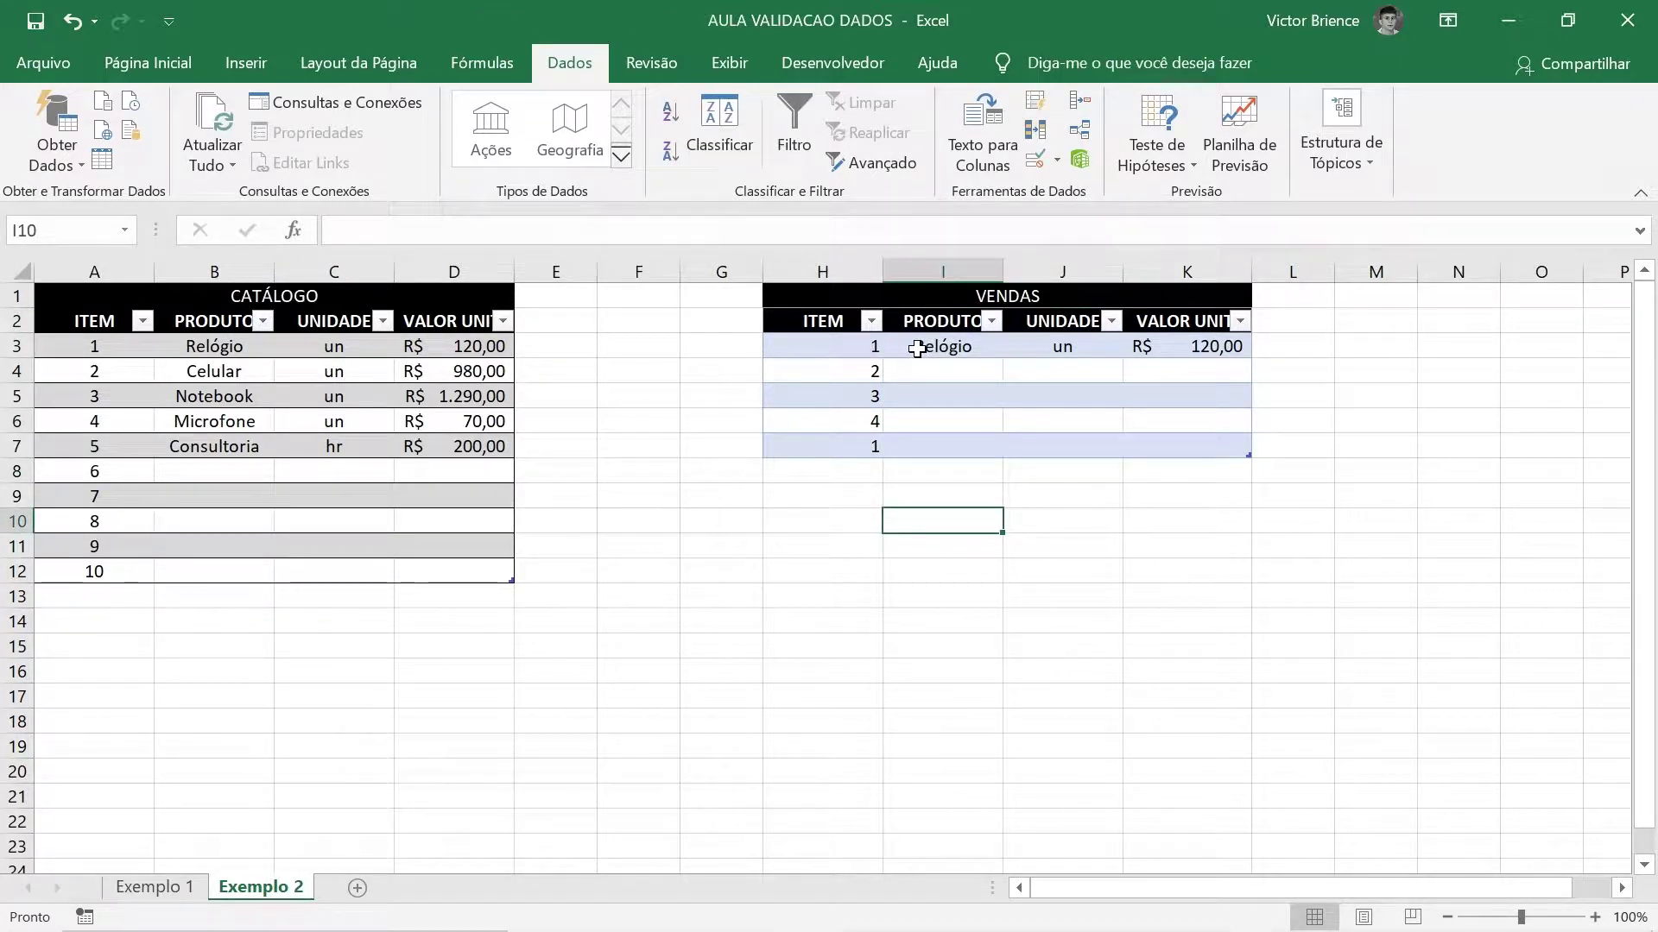
pyautogui.click(859, 348)
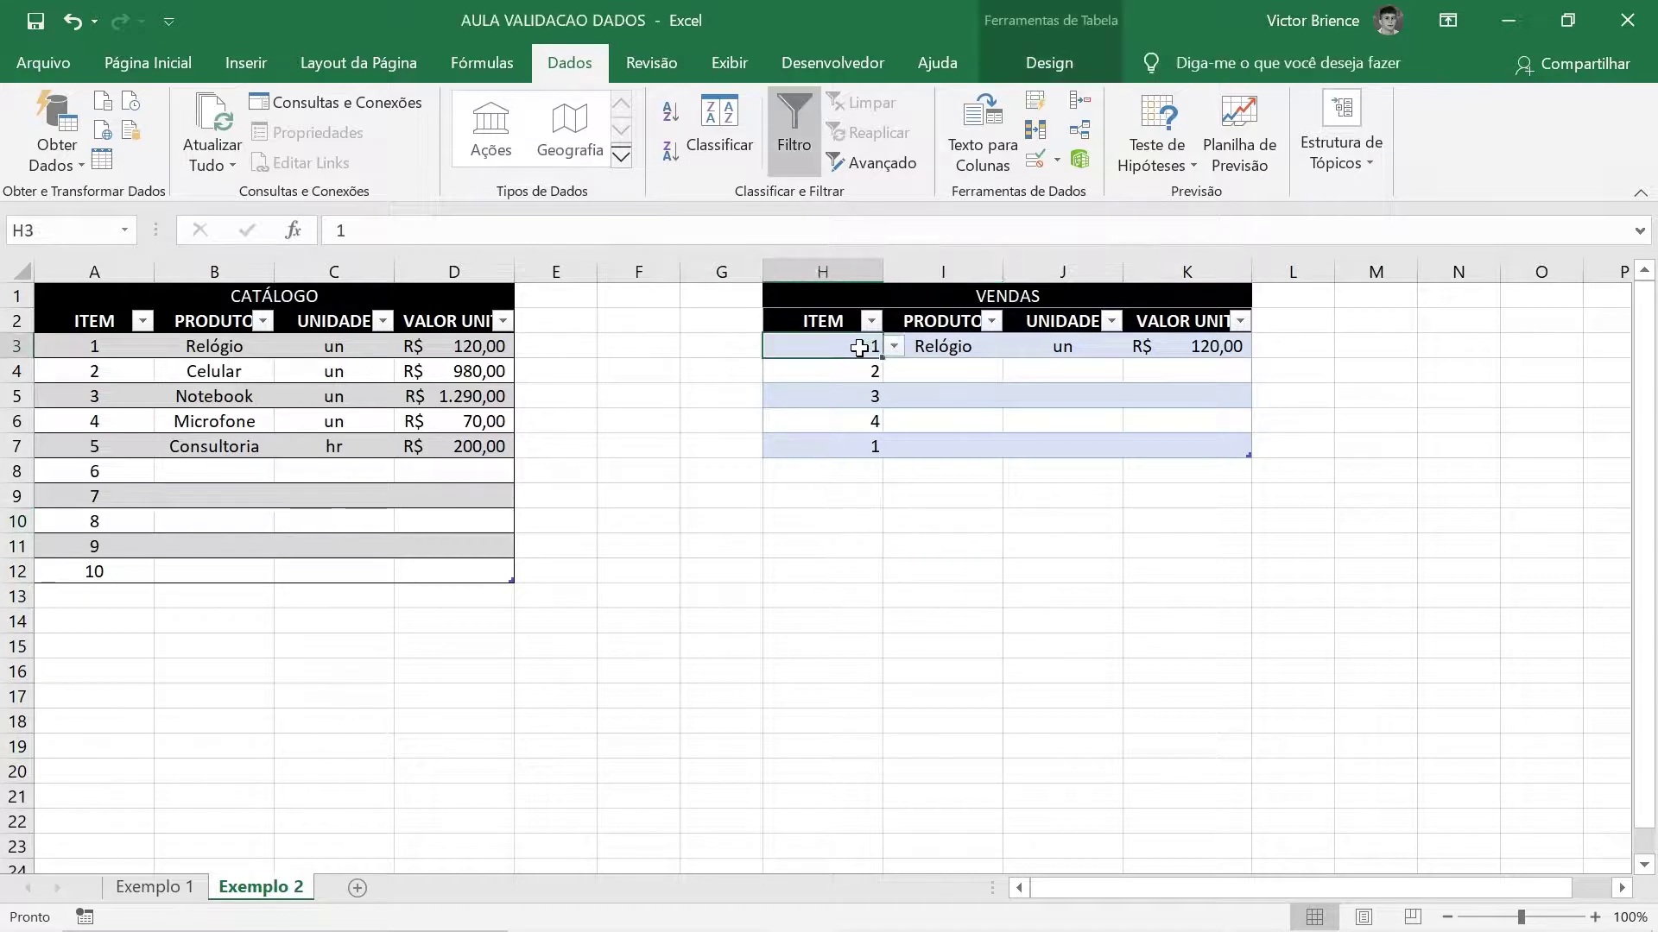
pyautogui.click(907, 346)
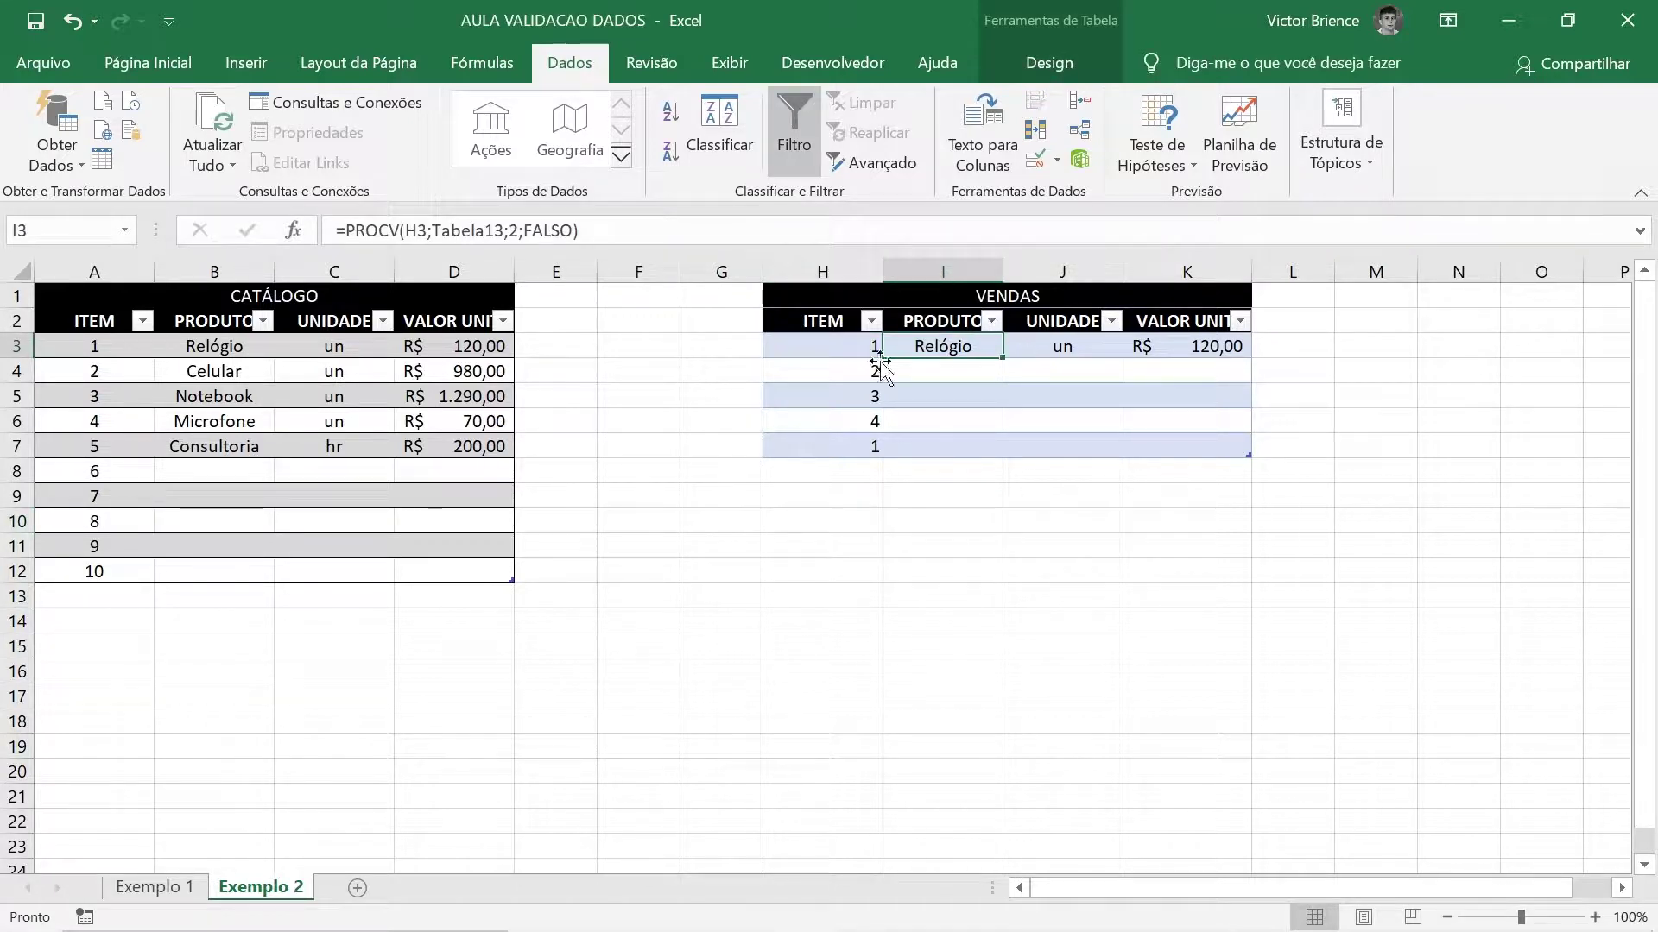
pyautogui.click(1067, 347)
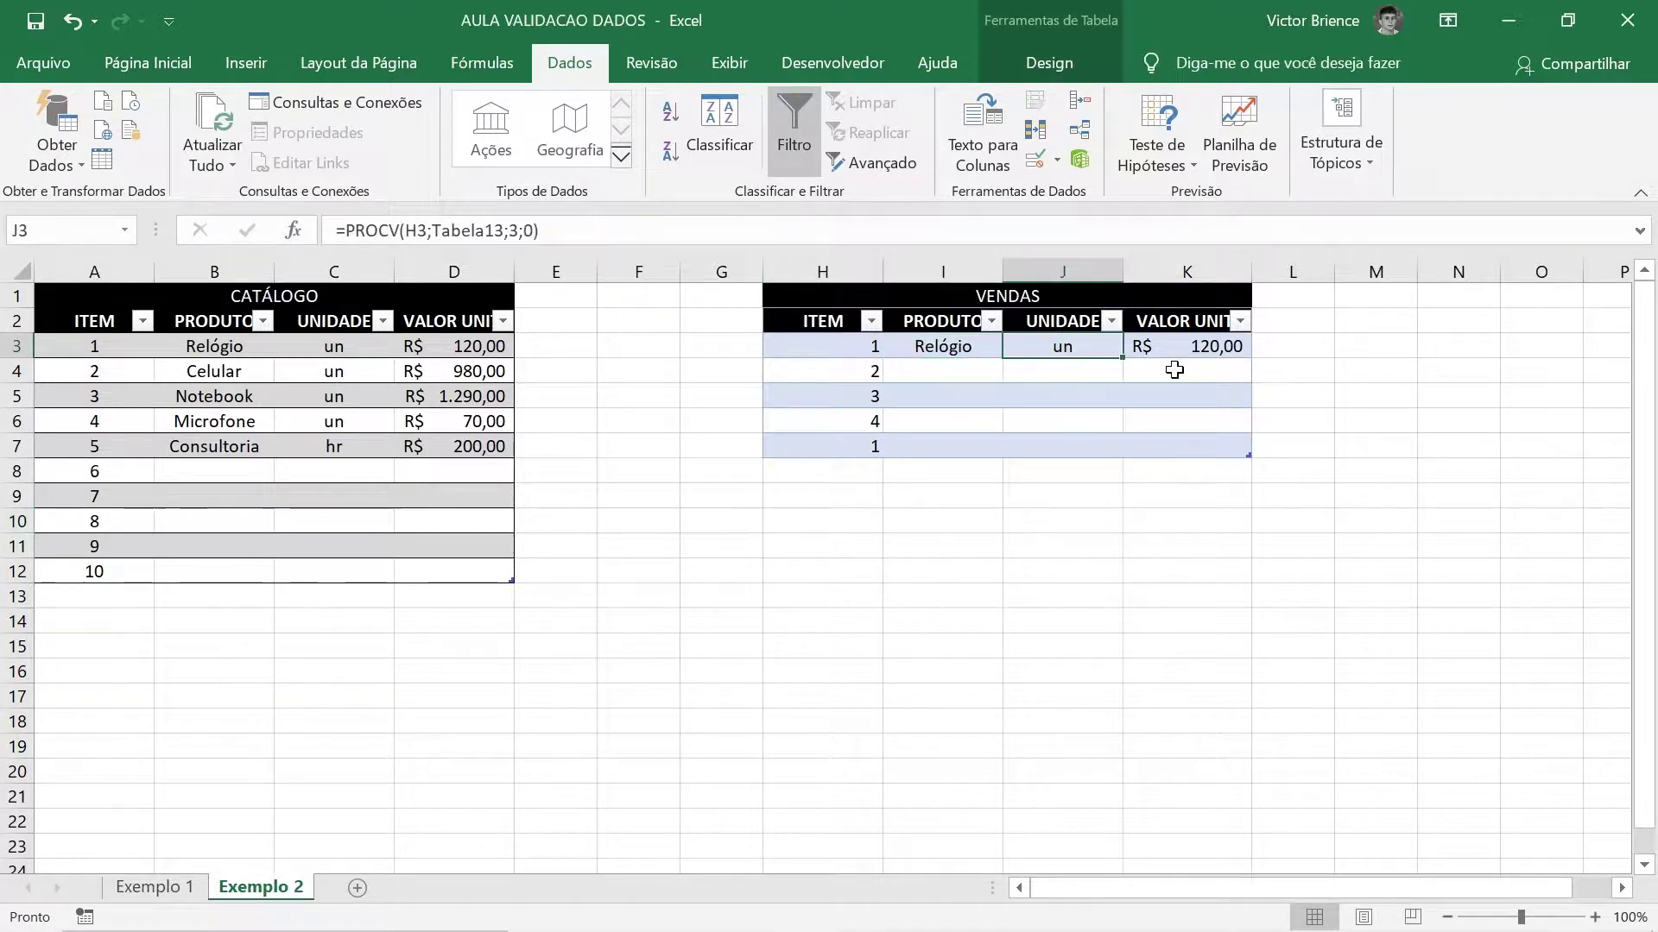
pyautogui.click(1184, 345)
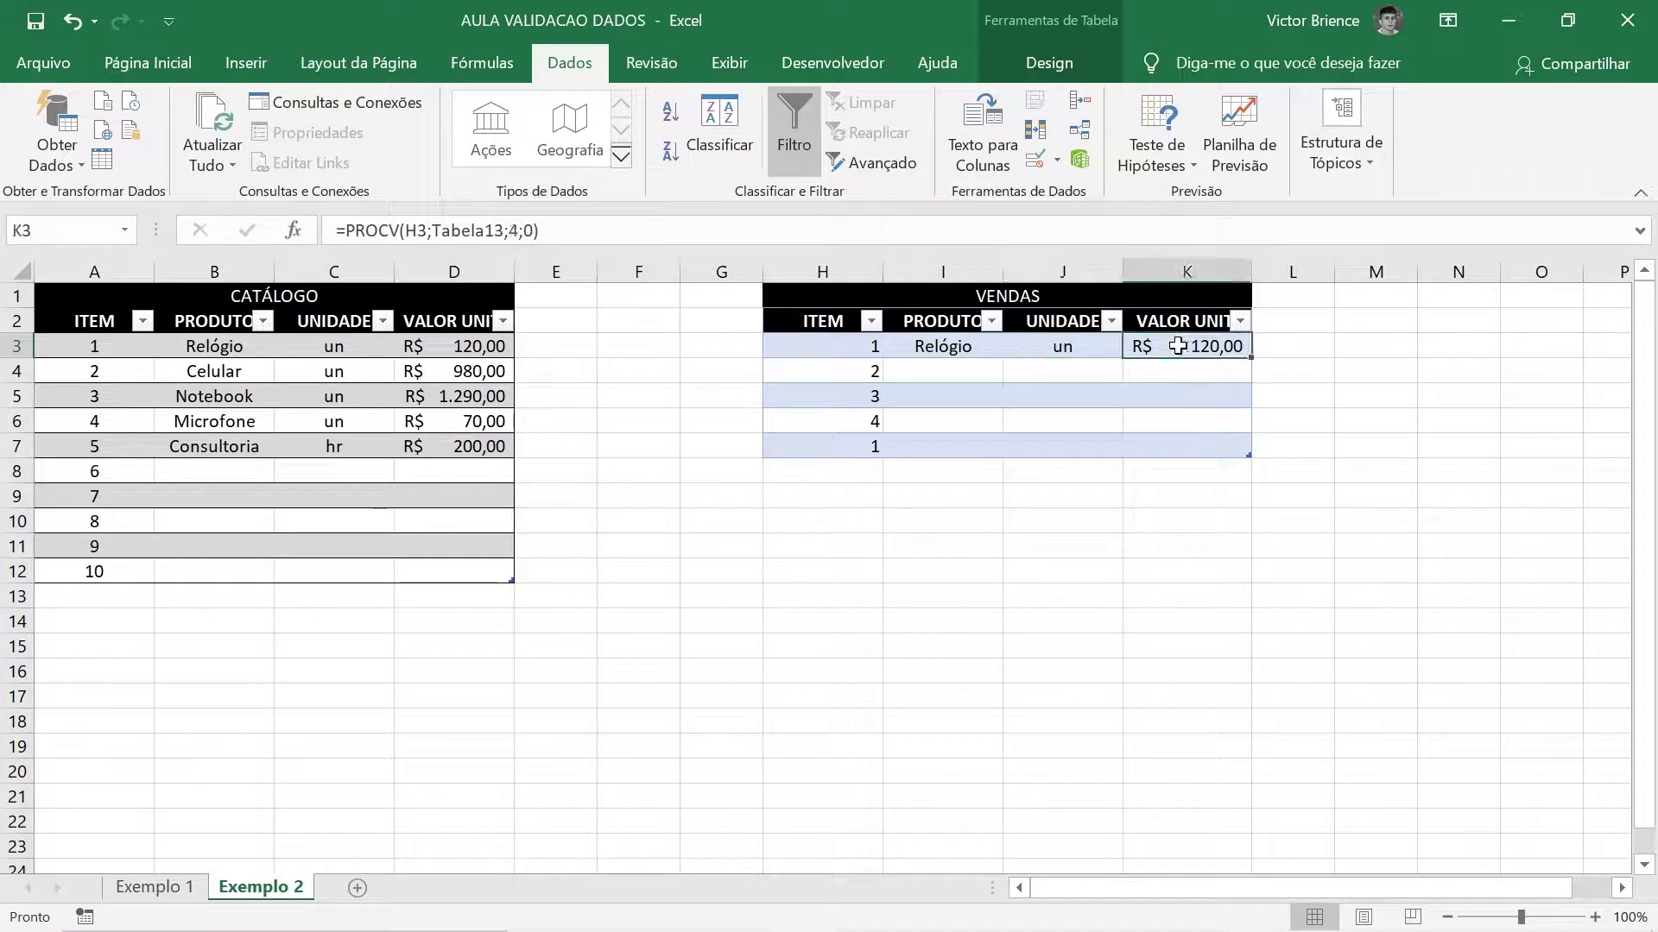
pyautogui.click(911, 345)
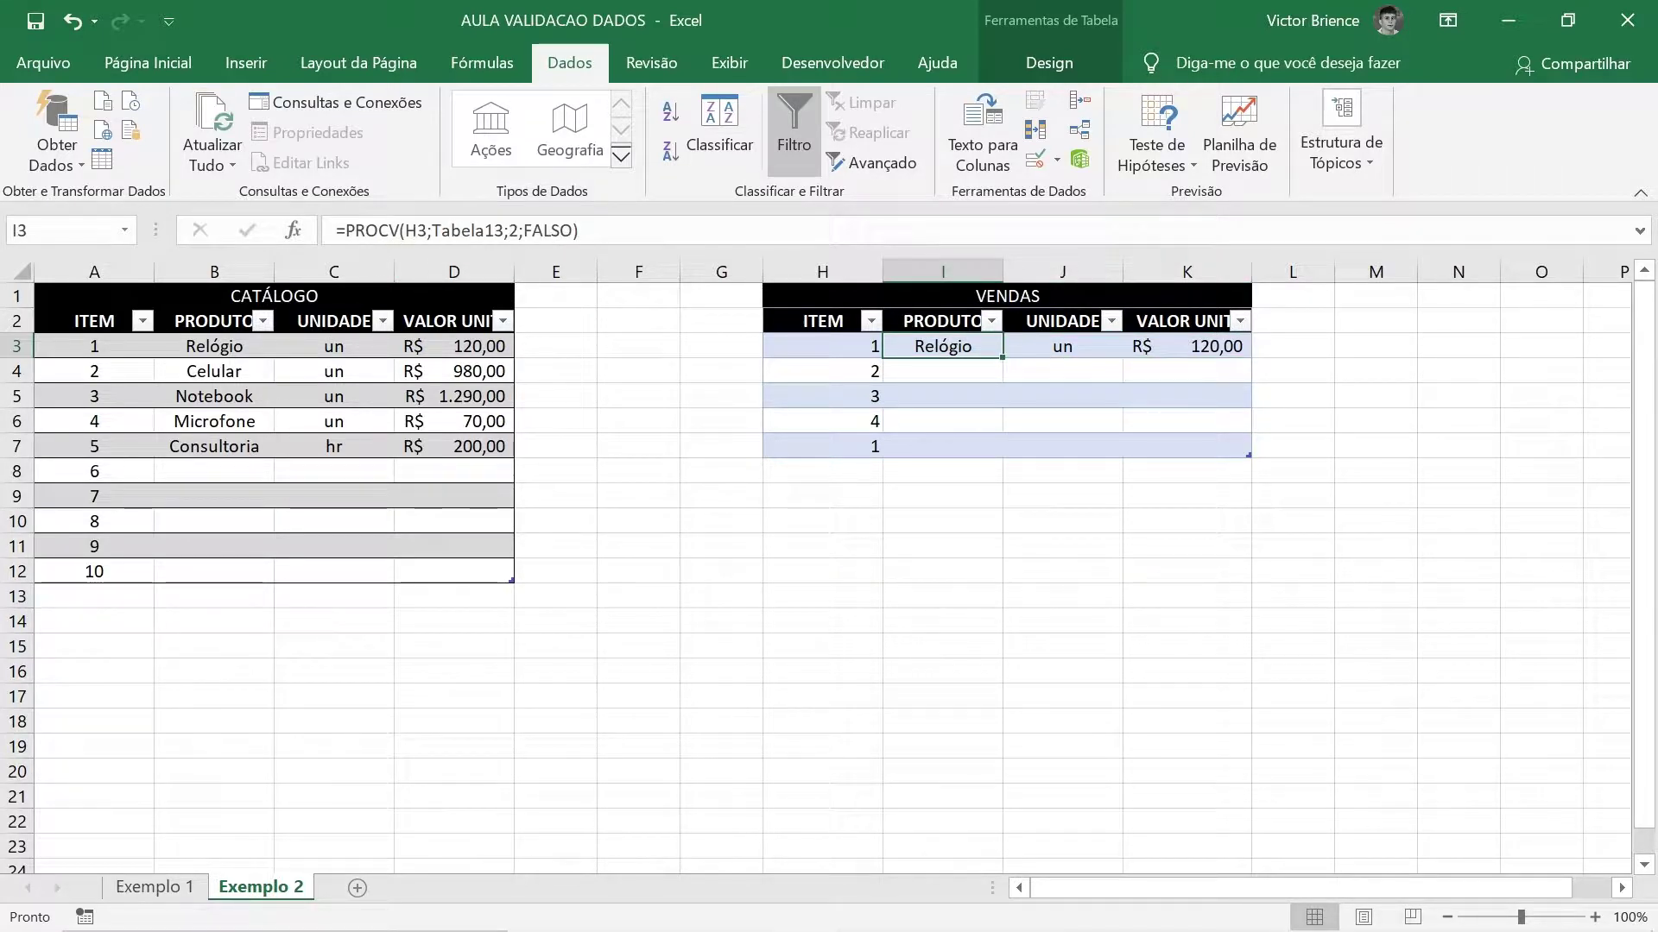